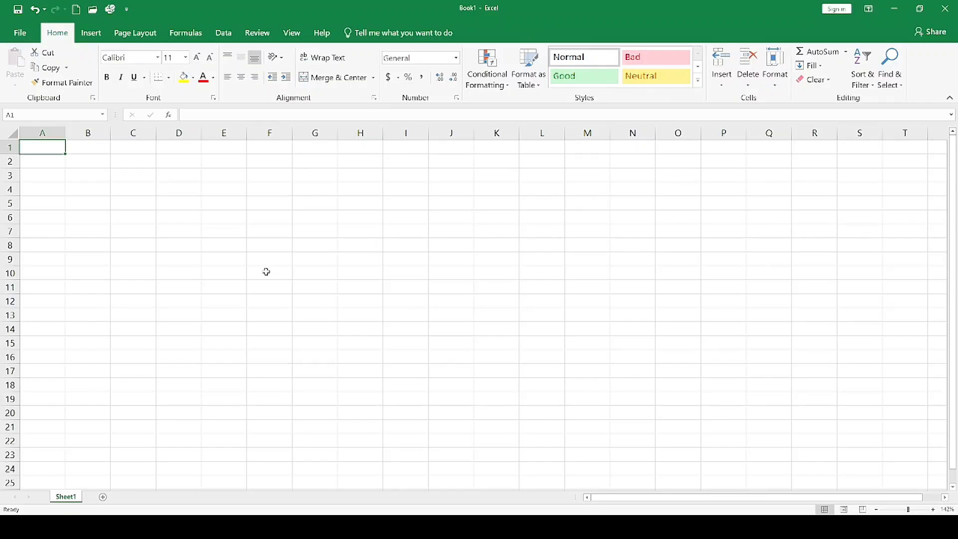
Enter the person's first name in cell D3 and widen column D slightly so it fits.
left_click(105, 162)
left_click(190, 169)
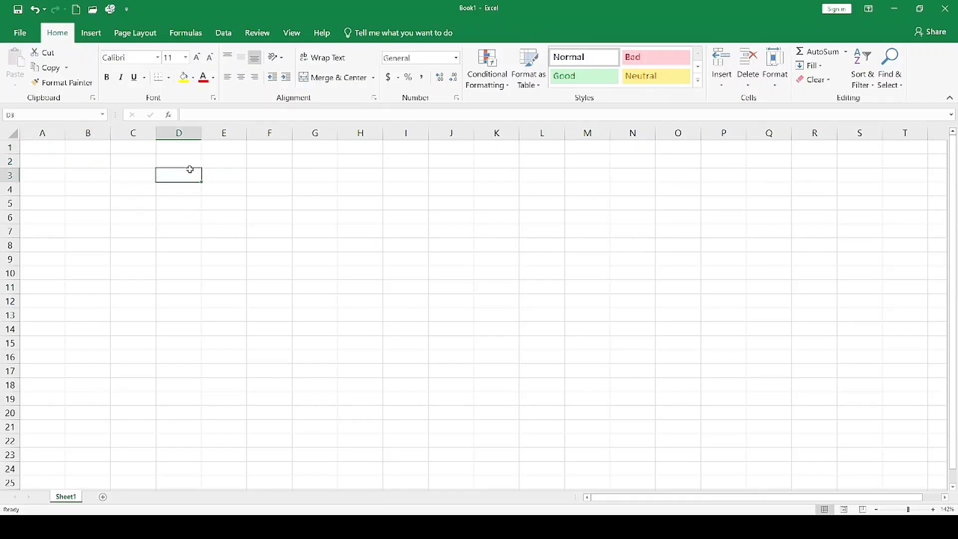
type("CHANDAN")
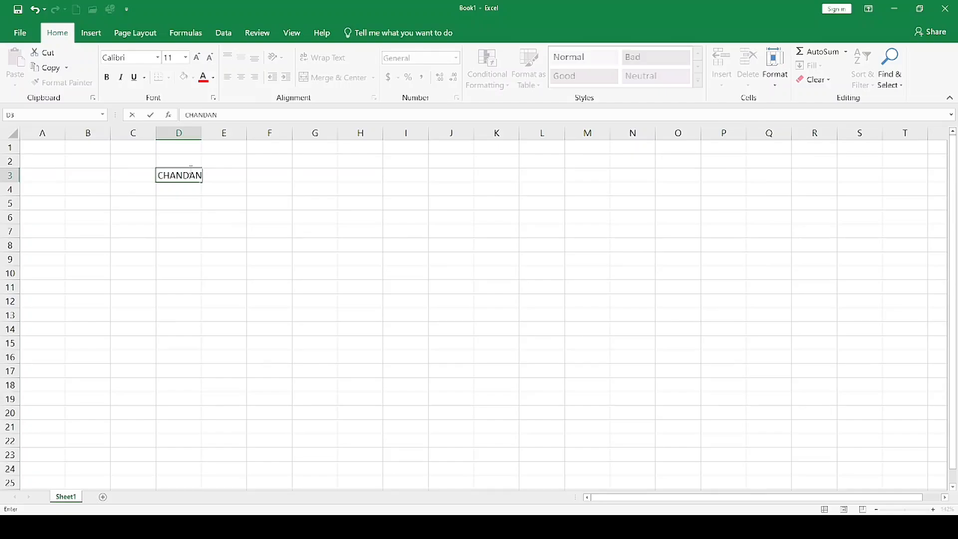
left_click(204, 193)
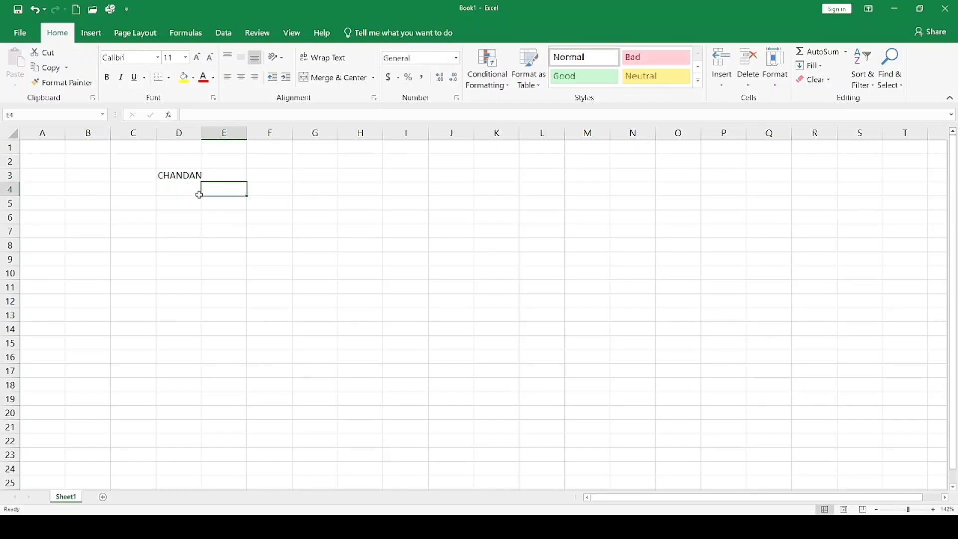
left_click(193, 176)
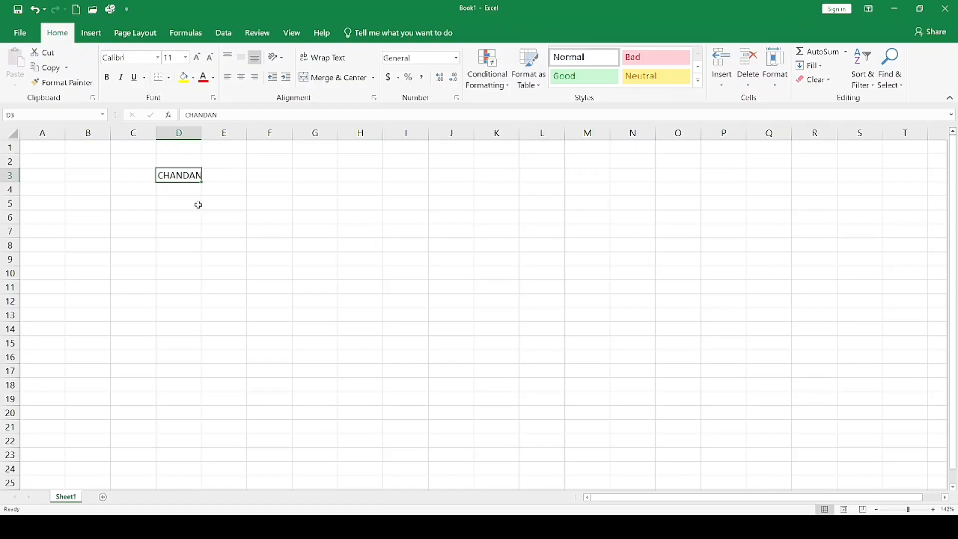
left_click_drag(202, 134, 209, 148)
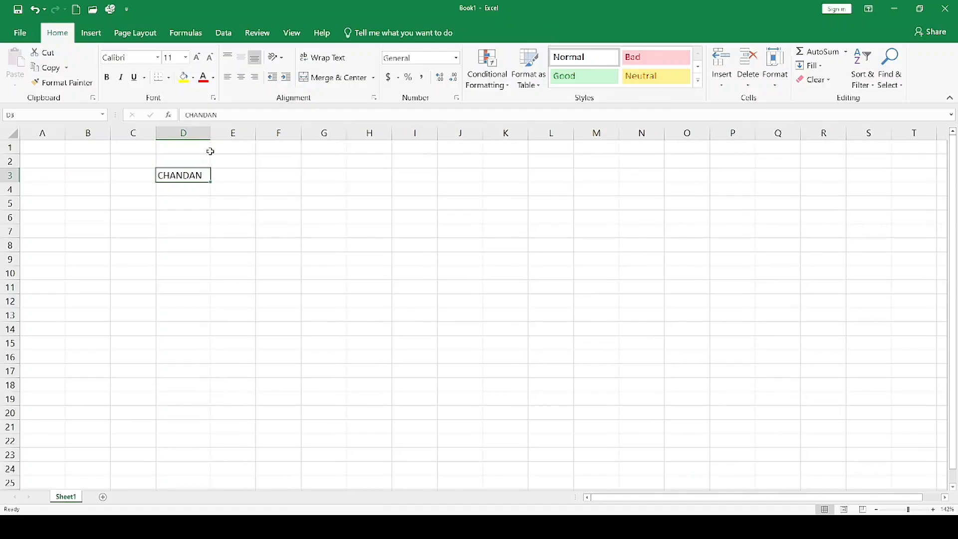
Enter SURYA COMPUTER CLASS in cell D4.
left_click(202, 194)
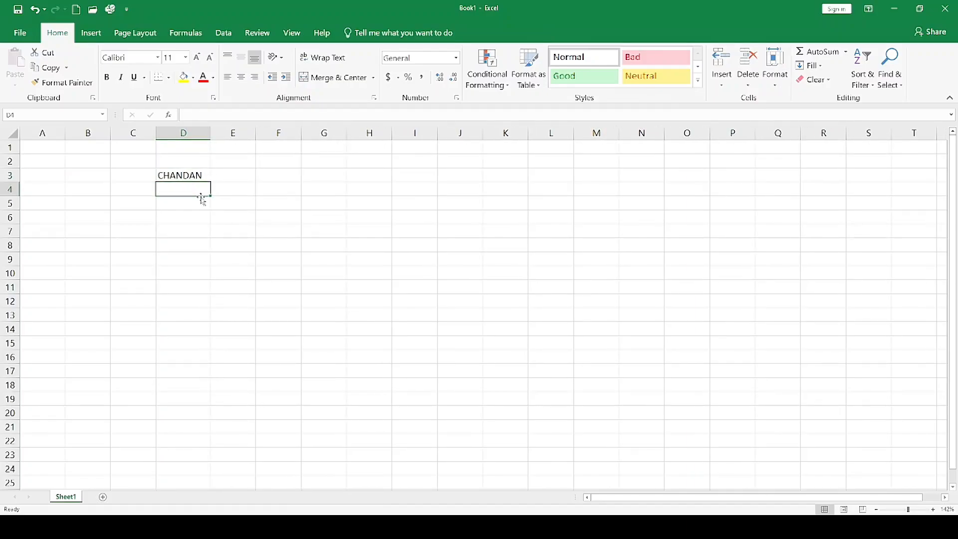
type("SURYA C")
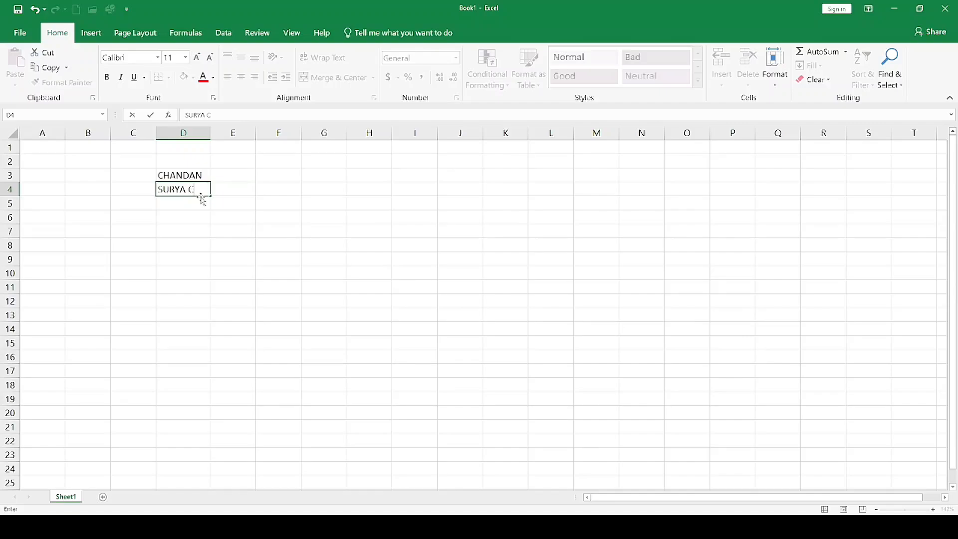
type("OMPUTER CLASS")
left_click(234, 201)
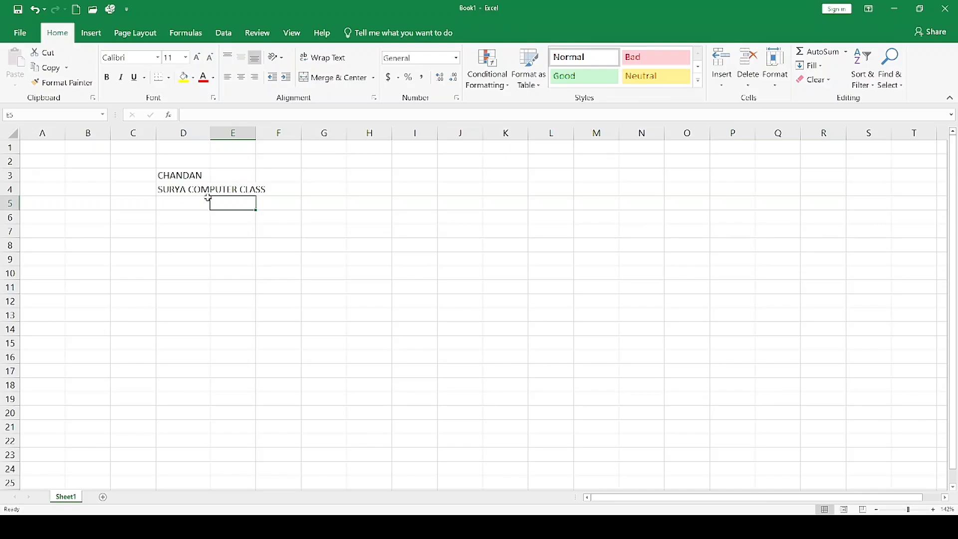
Widen column D so the whole text SURYA COMPUTER CLASS in cell D4 fits inside it.
left_click(190, 190)
left_click(245, 189)
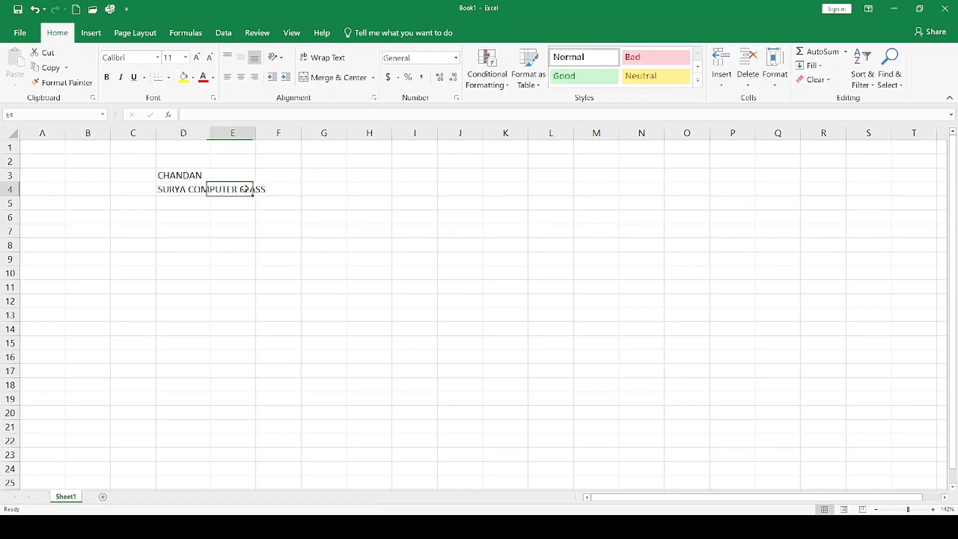
left_click(274, 188)
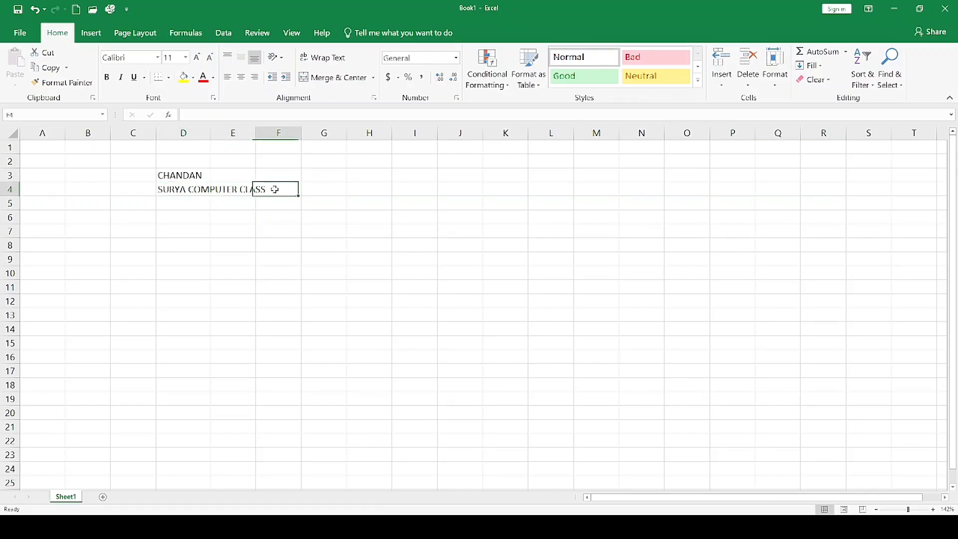
left_click(195, 191)
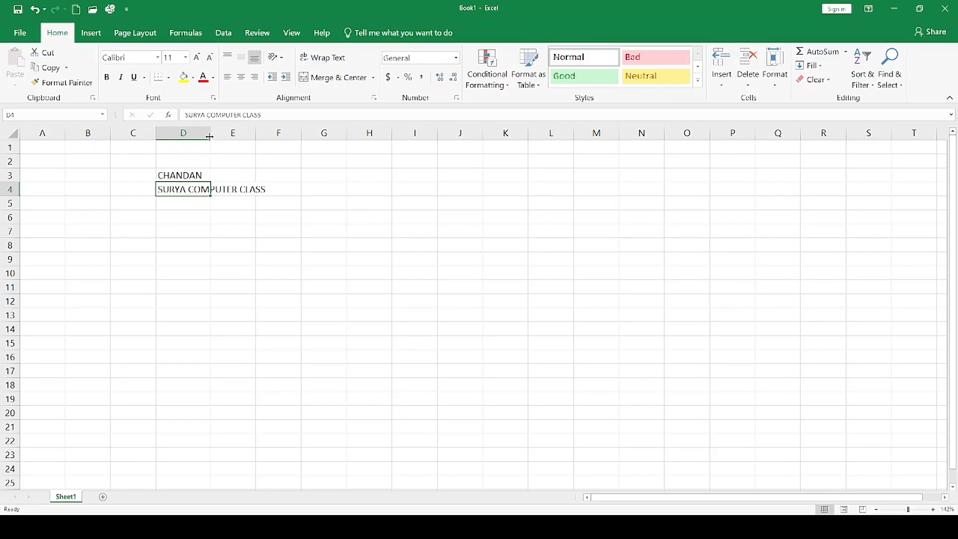
left_click_drag(210, 136, 273, 135)
Enter SURYA COMPUTER CLASS again in cell D5 by accepting the suggested completion.
left_click(250, 204)
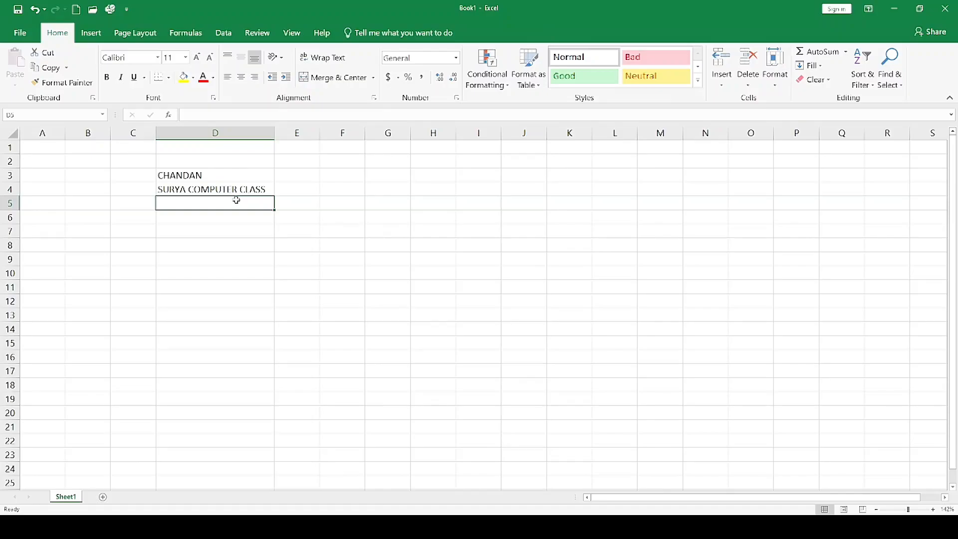
type("SURYA COMPUTER CLASS")
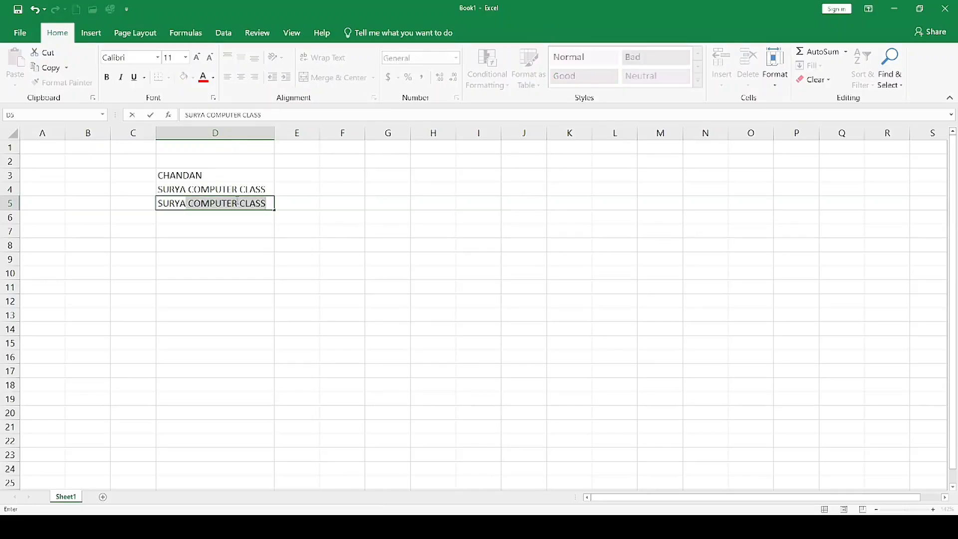
left_click(257, 220)
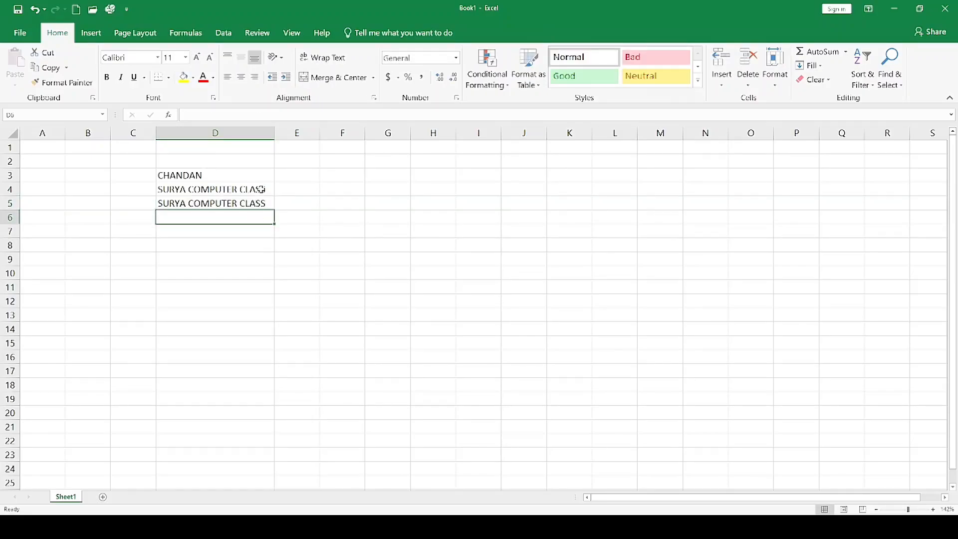
Enter the person's full name in cell H7.
left_click(454, 230)
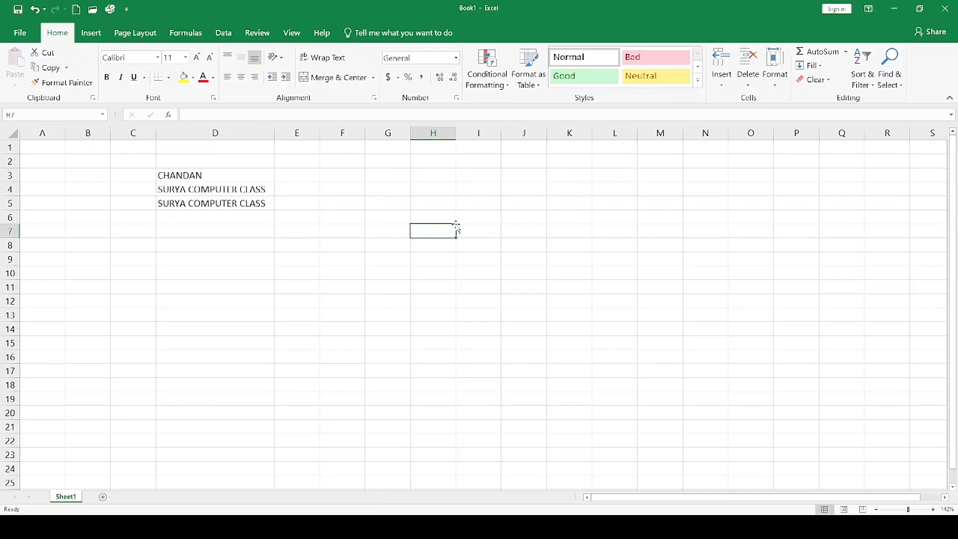
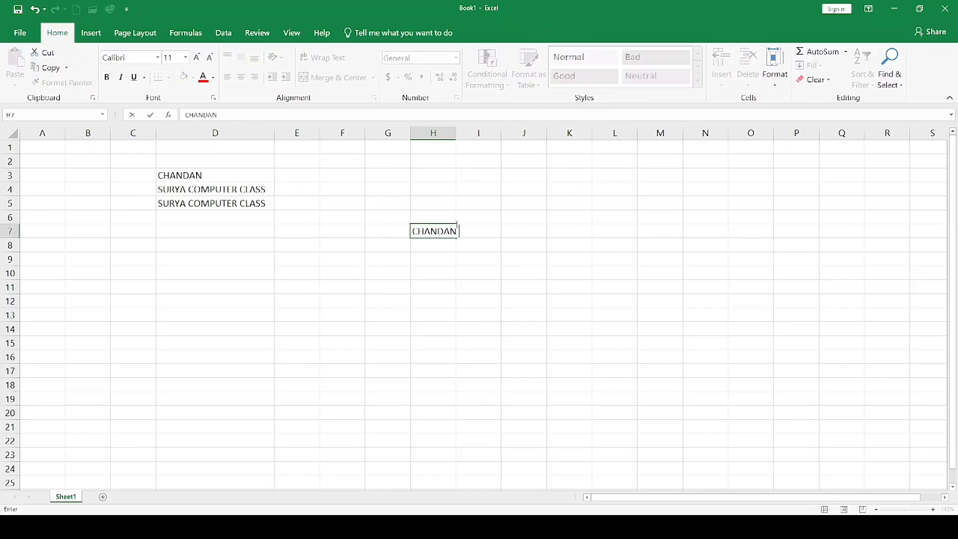
key("Return")
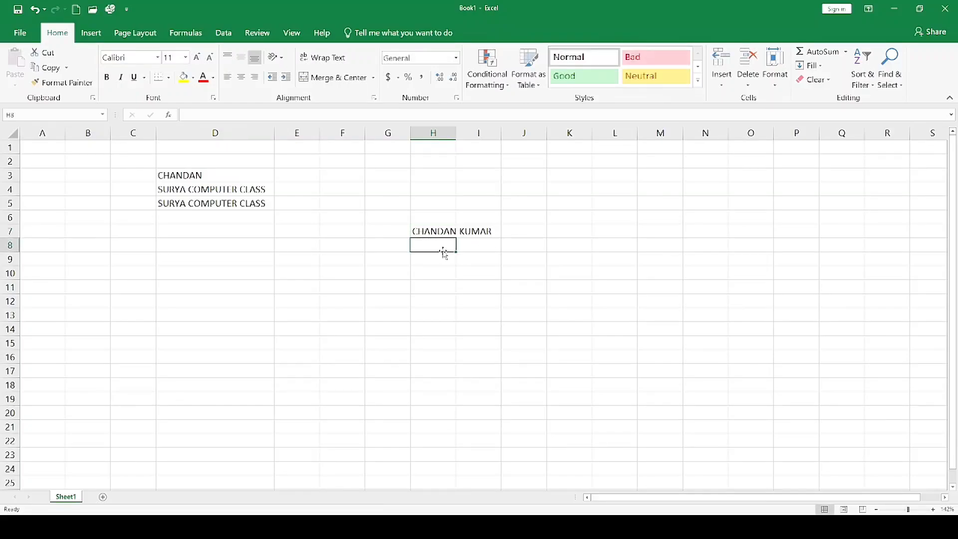
Widen column H to fit the full name in H7, undo the change, and fit the column width again.
left_click(444, 234)
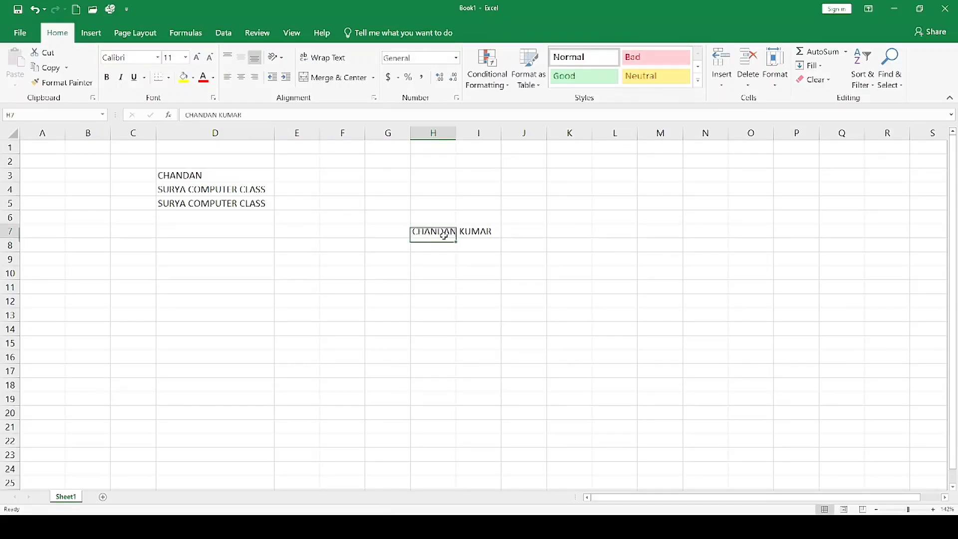
left_click_drag(456, 133, 496, 140)
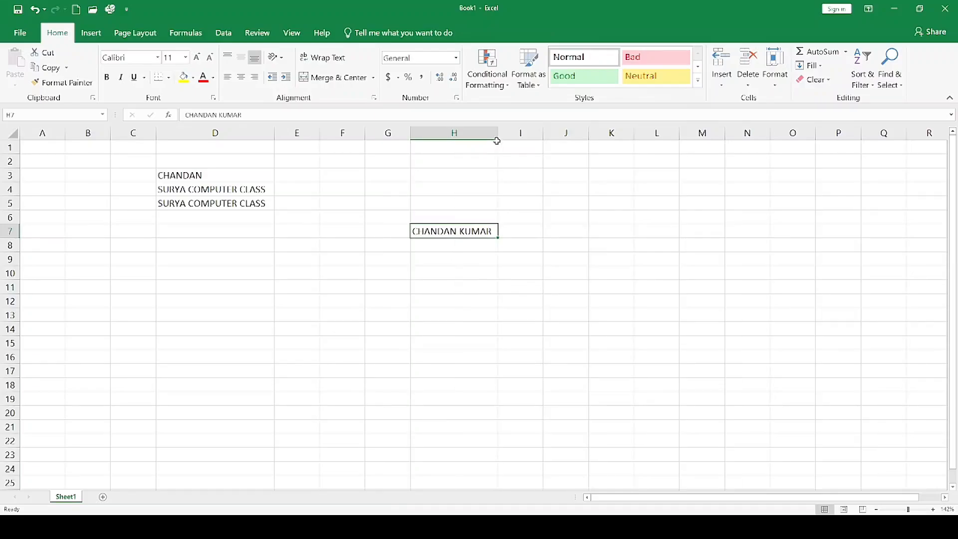
key("ctrl+z")
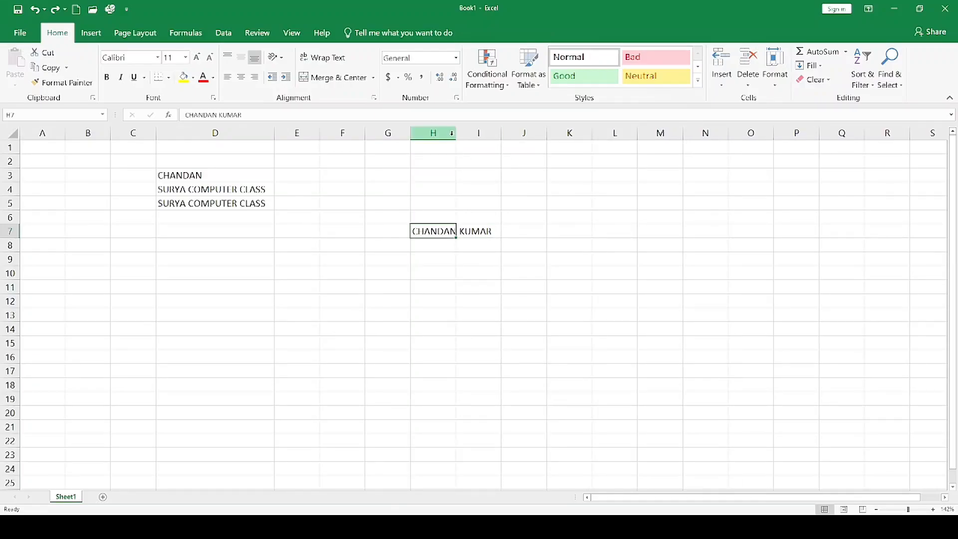
key("ctrl+y")
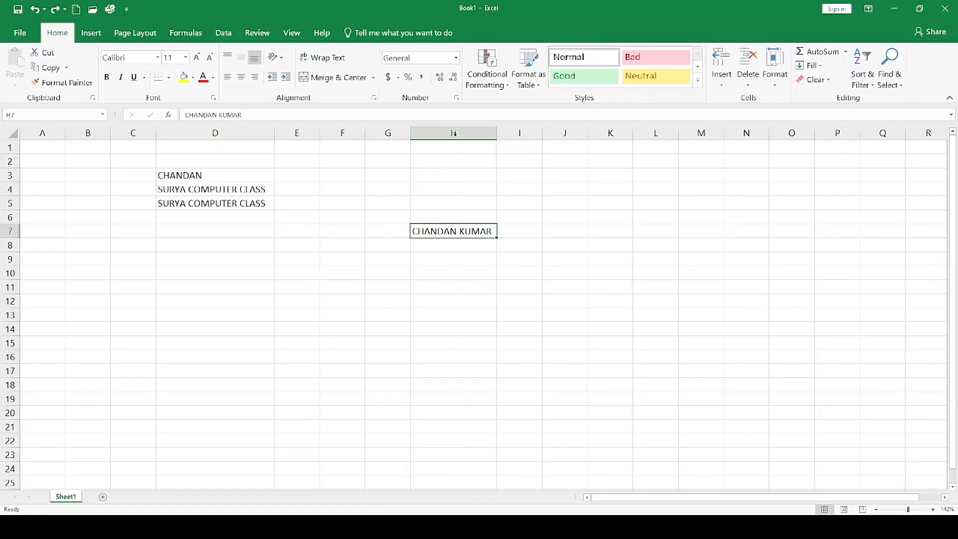
left_click(481, 247)
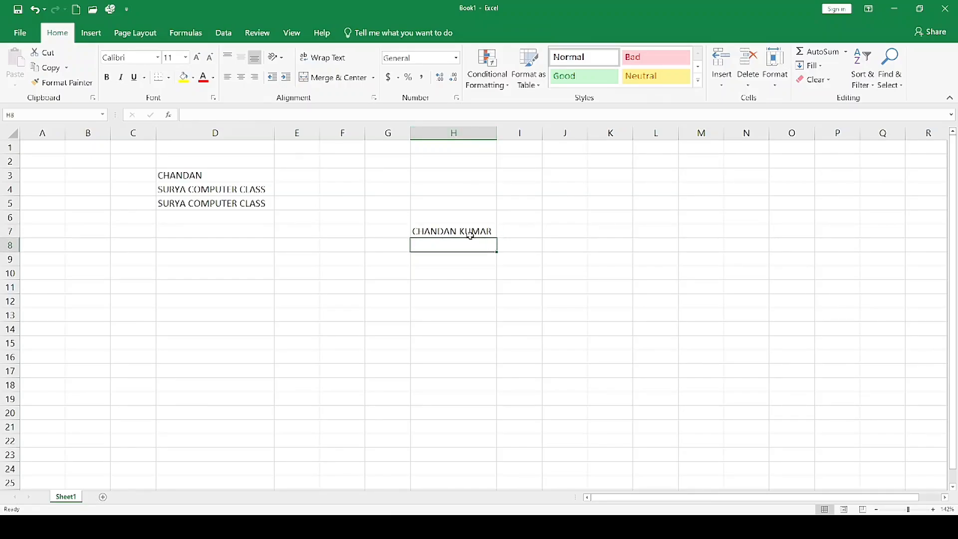
Clear the contents of all cells in the range D3:I9.
left_click(470, 235)
left_click_drag(533, 265, 235, 171)
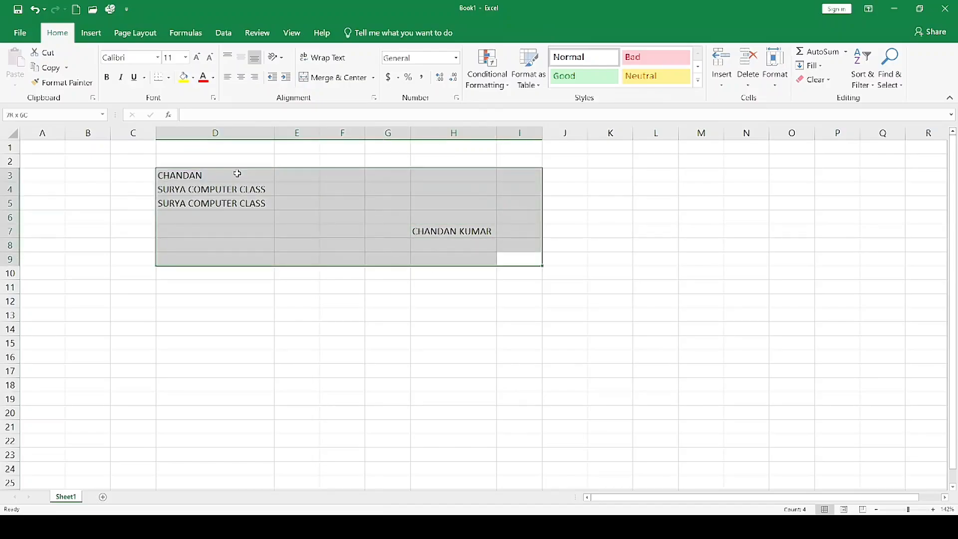
key("Delete")
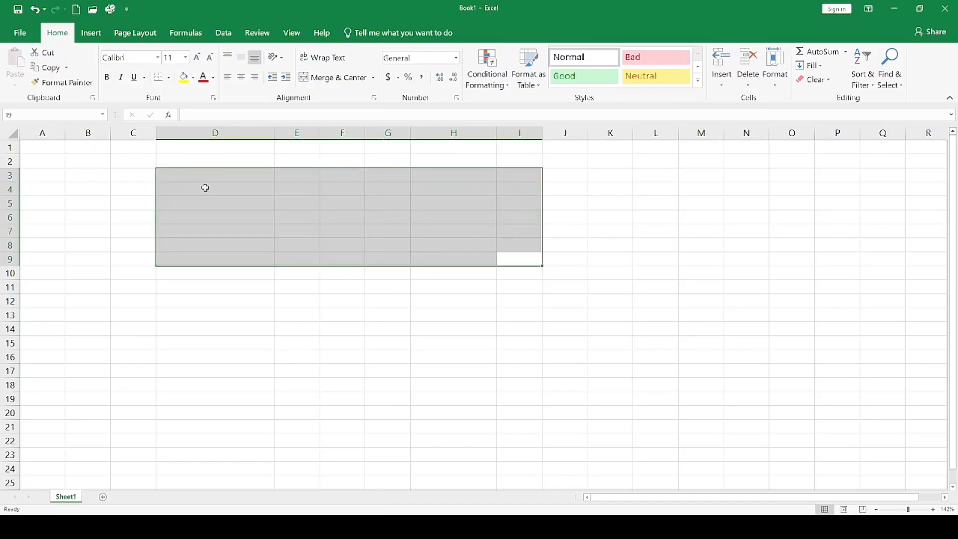
Undo the range clearing along with the earlier entries and column widths, and delete the remaining name in D3.
key("ctrl+z")
key("ctrl+z")
key("ctrl+z")
key("ctrl+z")
left_click(254, 215)
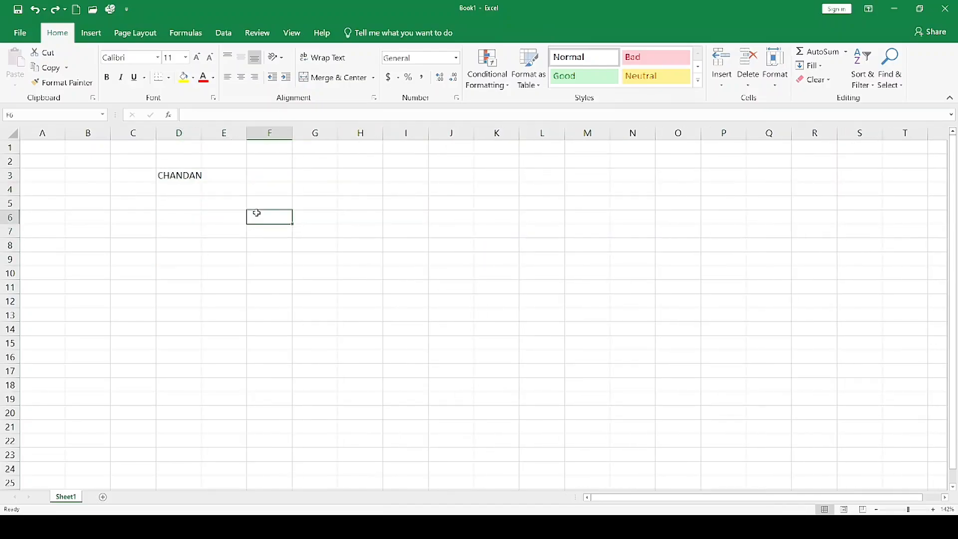
left_click(197, 175)
key("Delete")
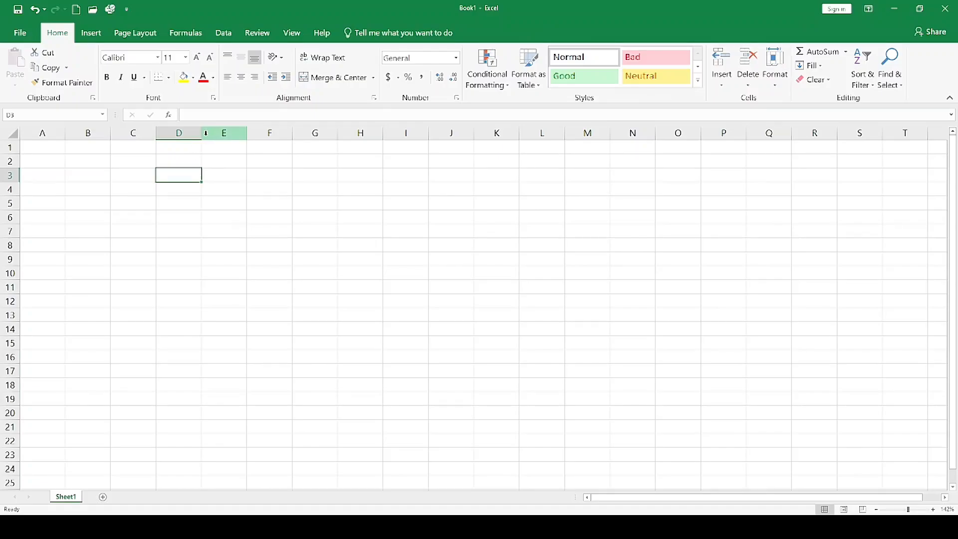
Try widening the empty column D to several times its default width, and undo the width changes.
left_click_drag(204, 134, 310, 152)
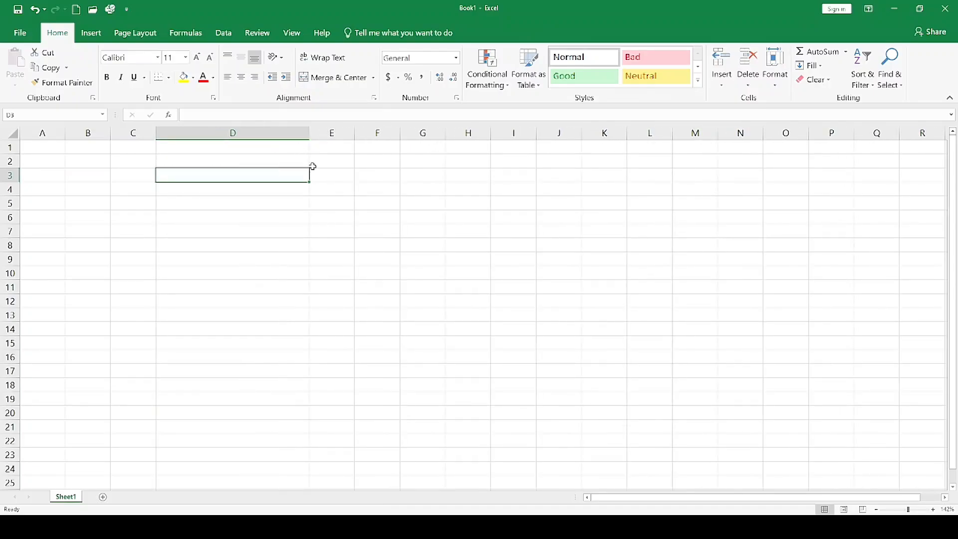
left_click(346, 180)
key("ctrl+z")
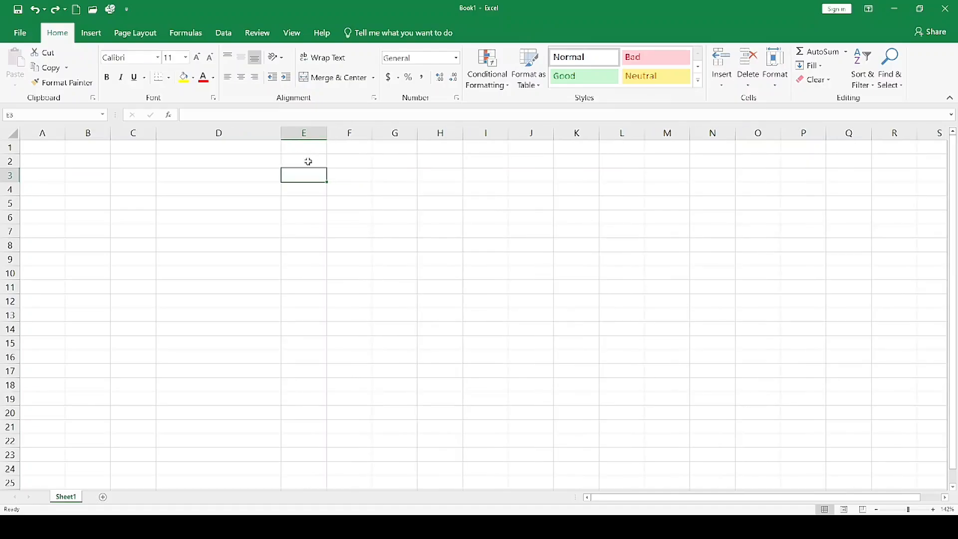
key("ctrl+z")
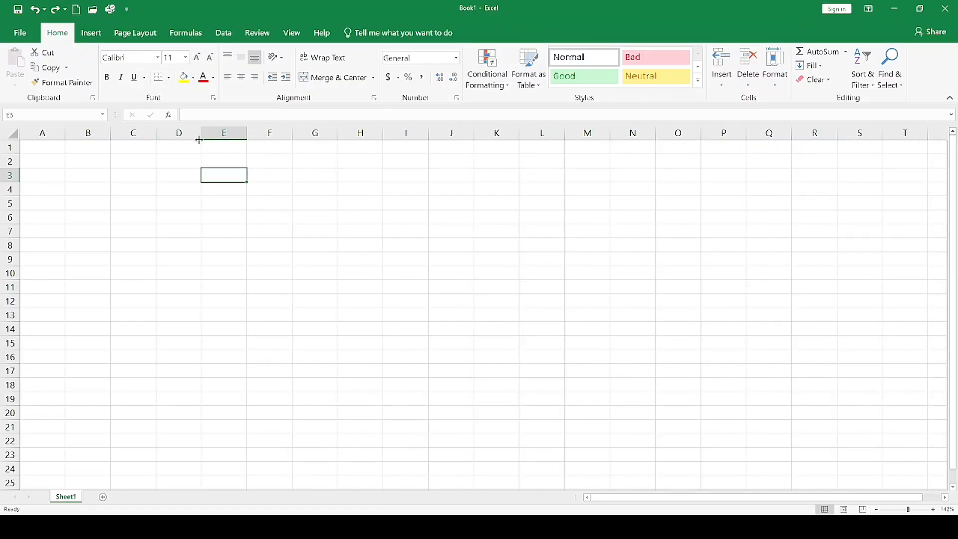
Select columns D through N and narrow them all together to about half their default width.
left_click(181, 133)
left_click(647, 132)
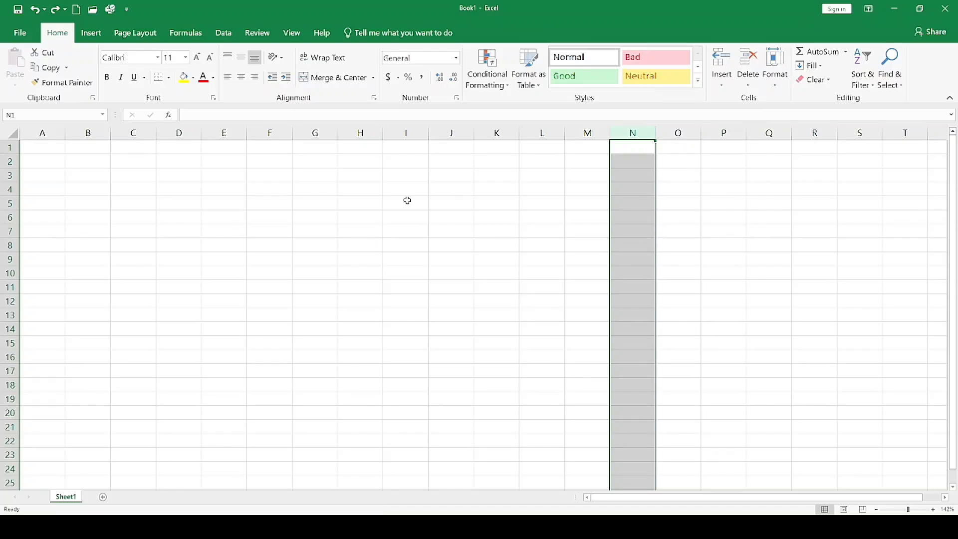
left_click(179, 133)
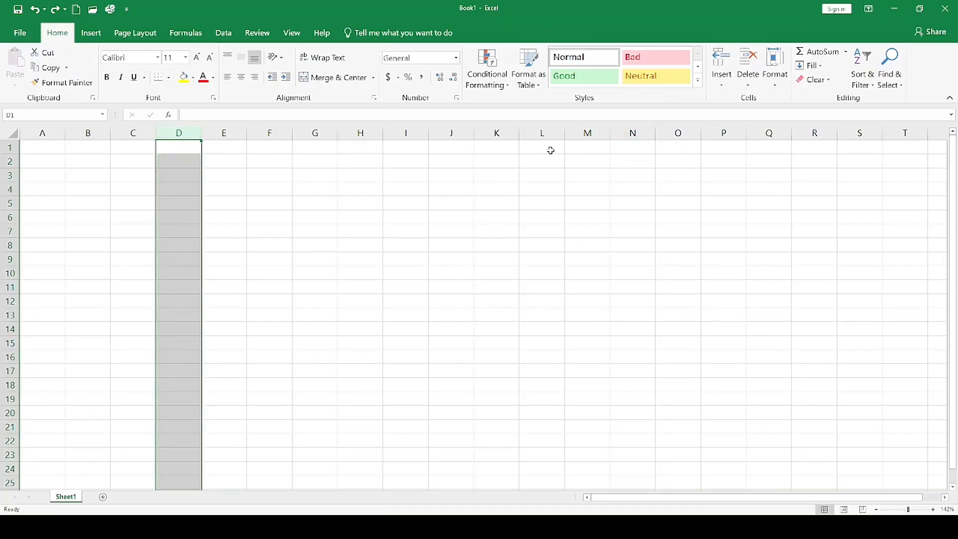
left_click(642, 132, "shift")
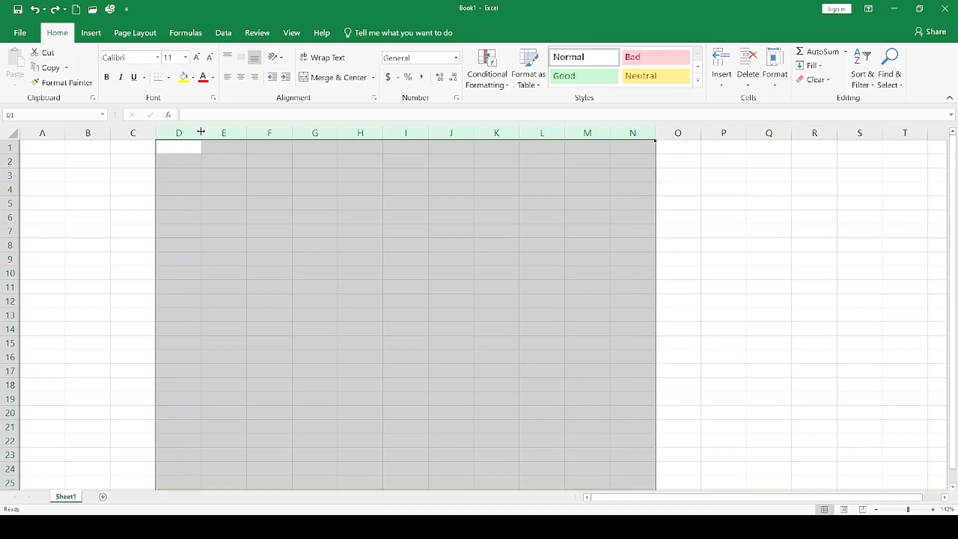
left_click_drag(201, 132, 177, 133)
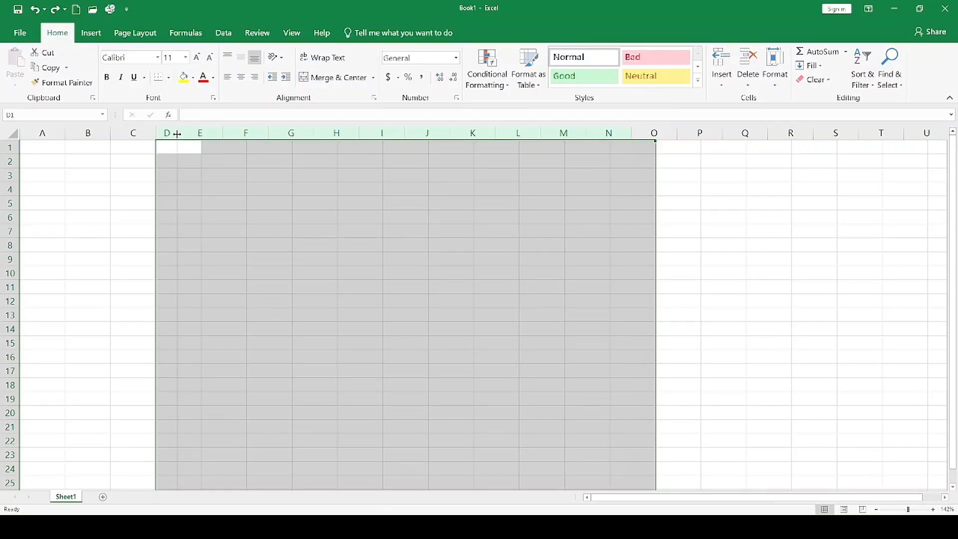
left_click_drag(177, 134, 178, 135)
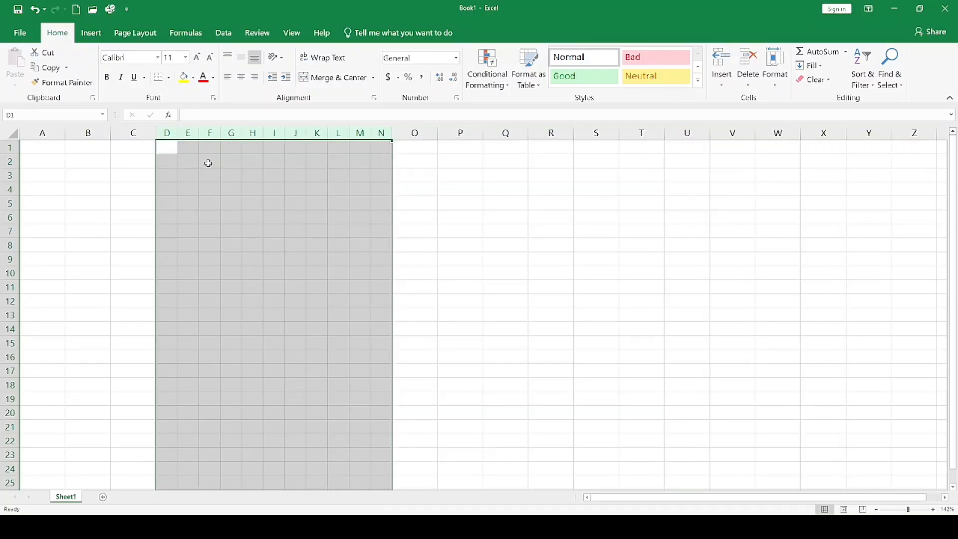
left_click(255, 185)
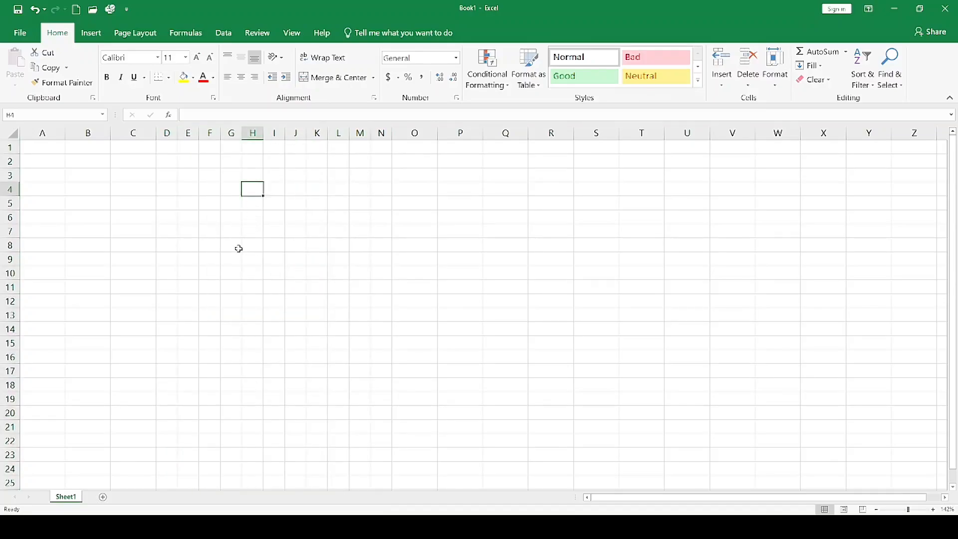
Undo the narrowing of columns D through N.
key("ctrl+z")
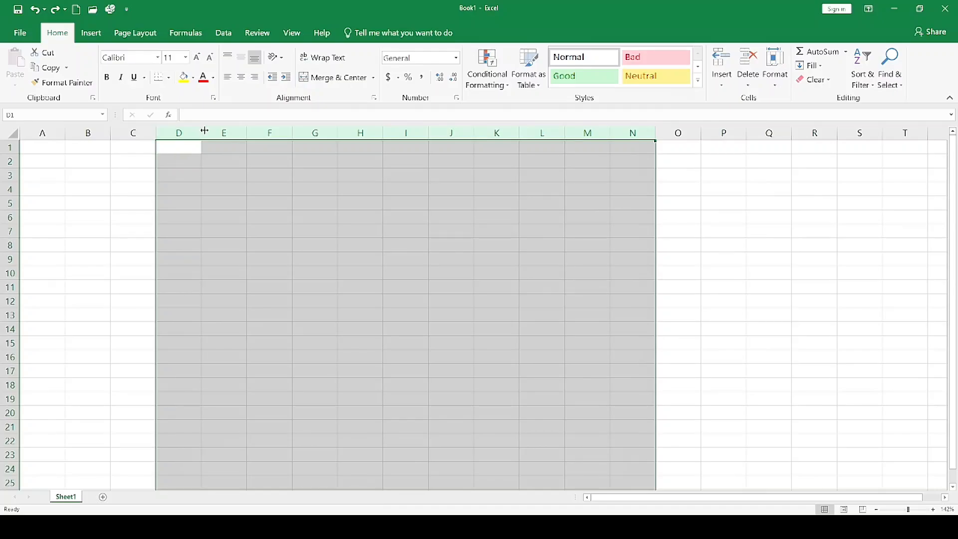
Try widening columns D through N together to nearly three times their default width, and undo the widening.
left_click_drag(203, 132, 276, 132)
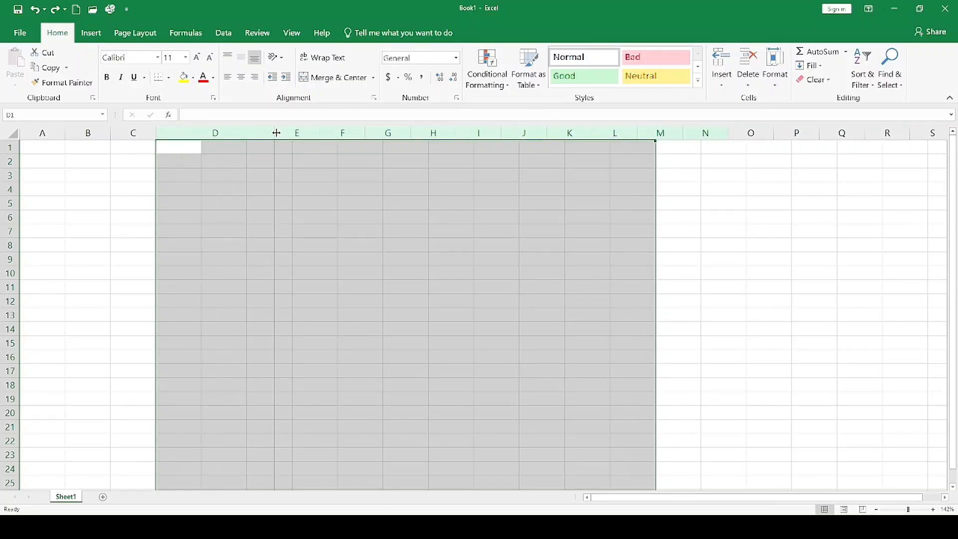
left_click_drag(276, 132, 281, 132)
left_click(409, 188)
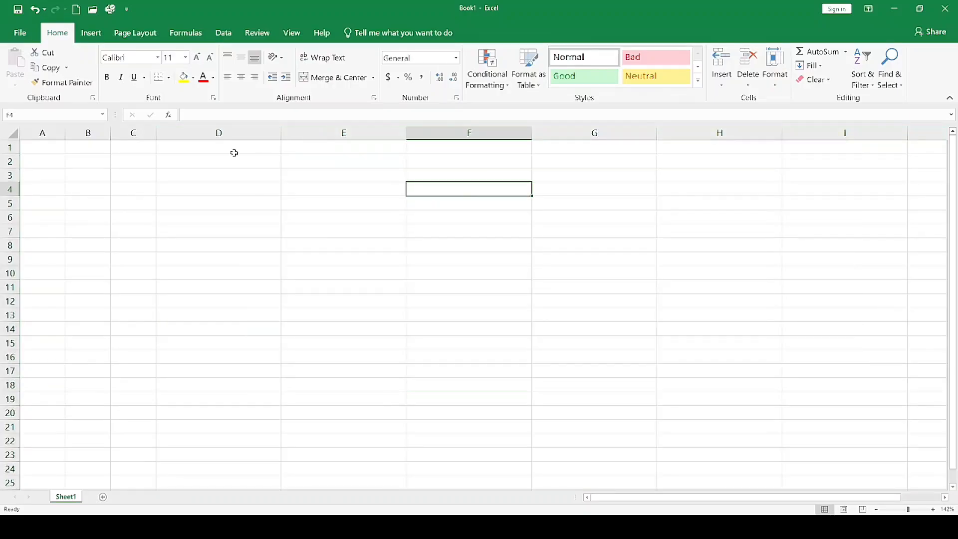
left_click(234, 149)
left_click(341, 157)
left_click(430, 156)
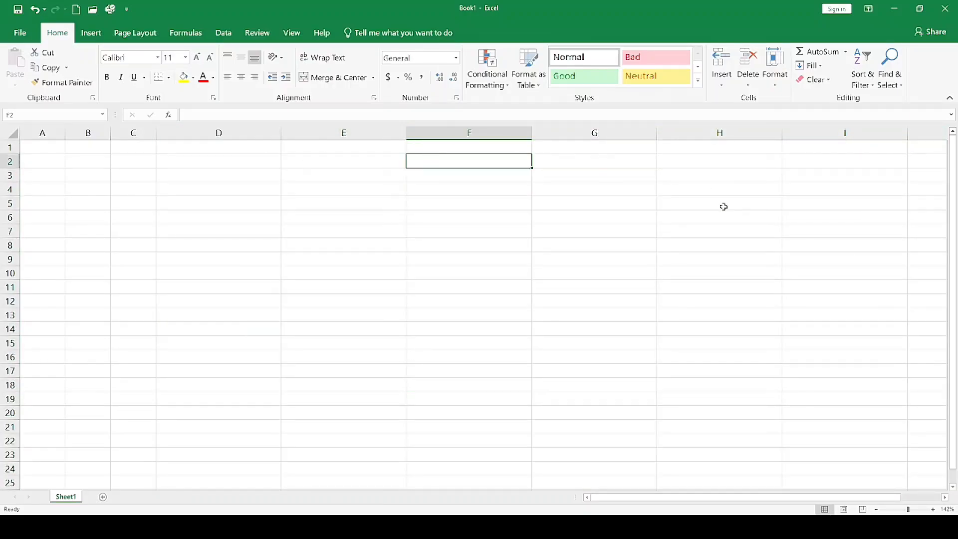
key("ctrl+z")
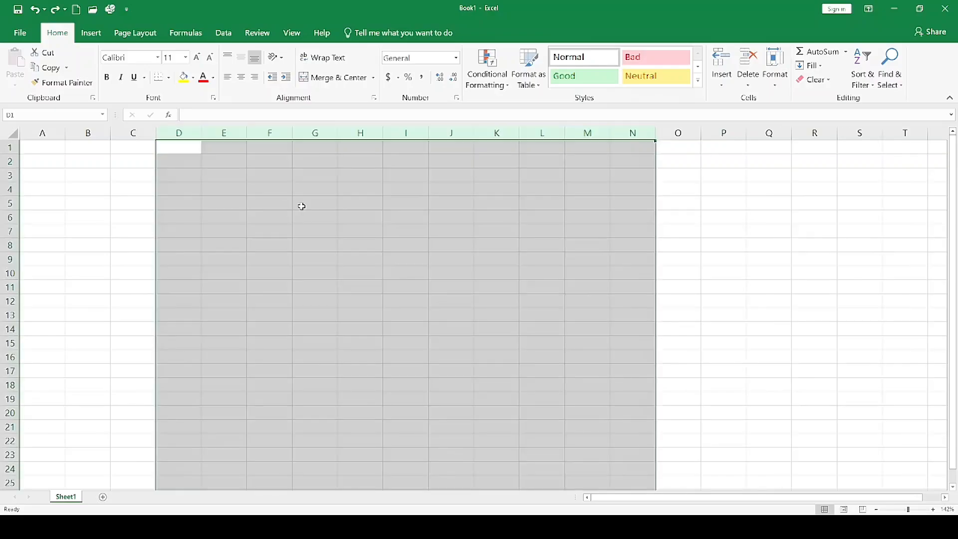
left_click(122, 218)
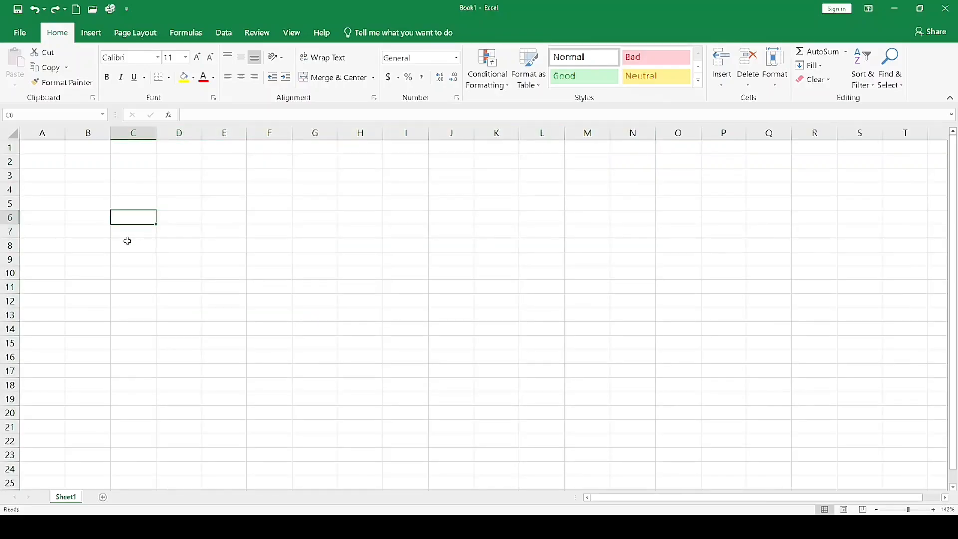
Try increasing the height of the empty row 6 to slightly more than double its default, and undo the height change.
left_click(34, 218)
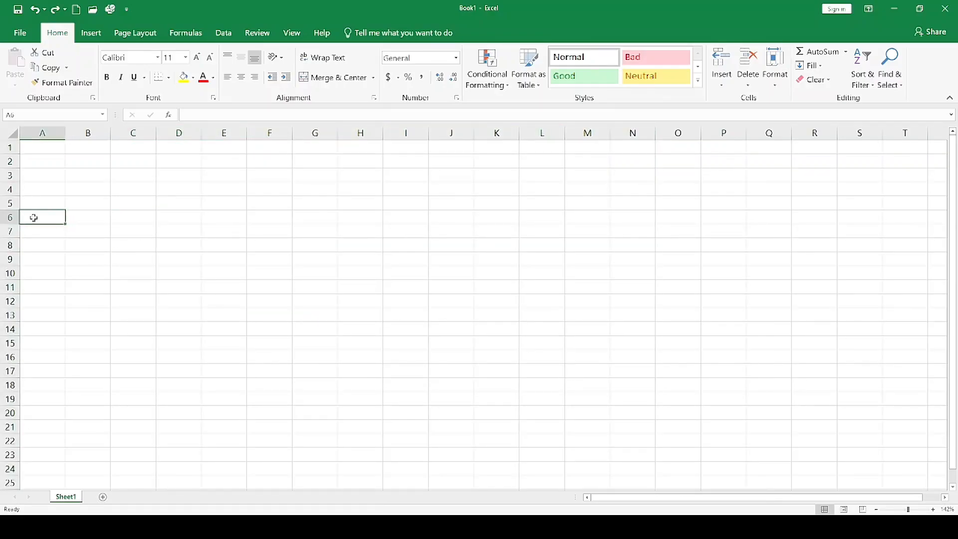
left_click(11, 222)
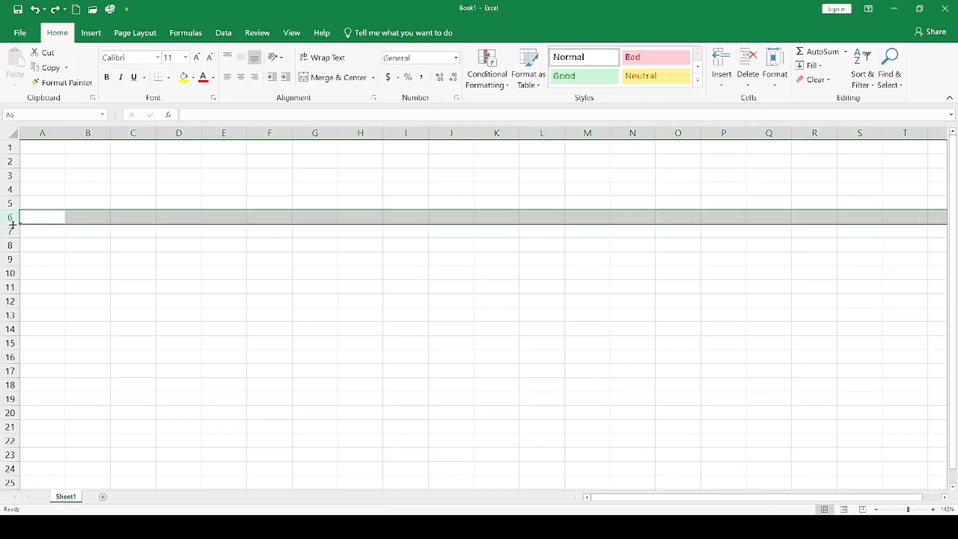
left_click(13, 226)
left_click(72, 243)
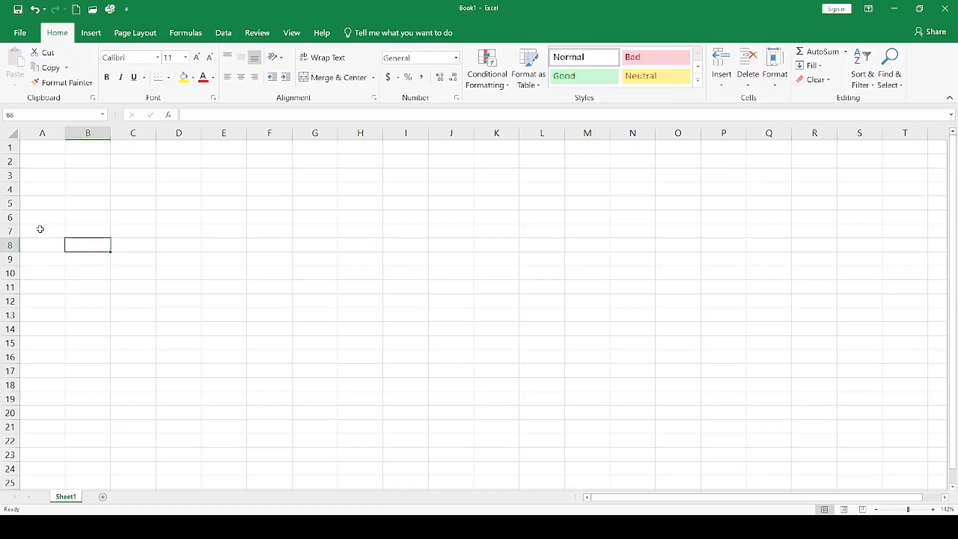
left_click(10, 218)
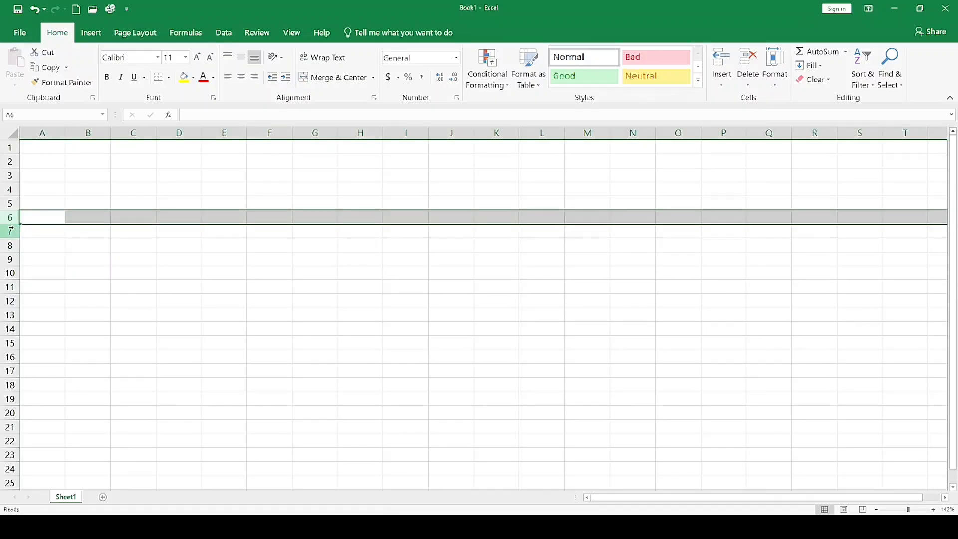
left_click_drag(12, 225, 15, 243)
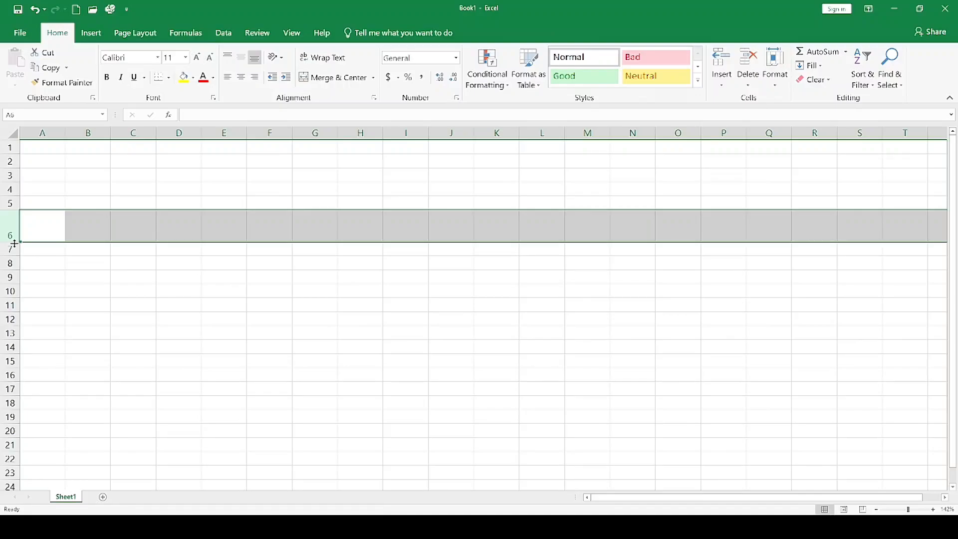
left_click(22, 249)
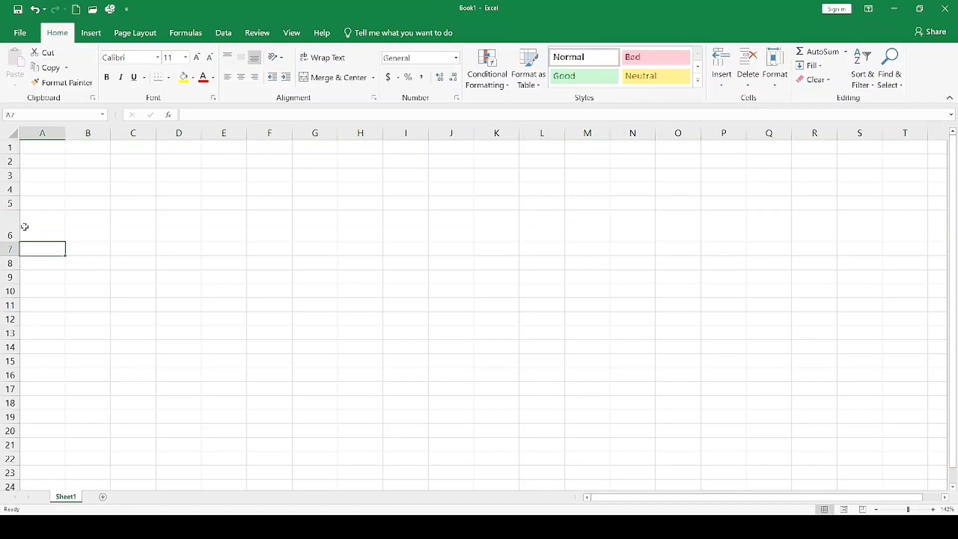
key("ctrl+z")
left_click(32, 149)
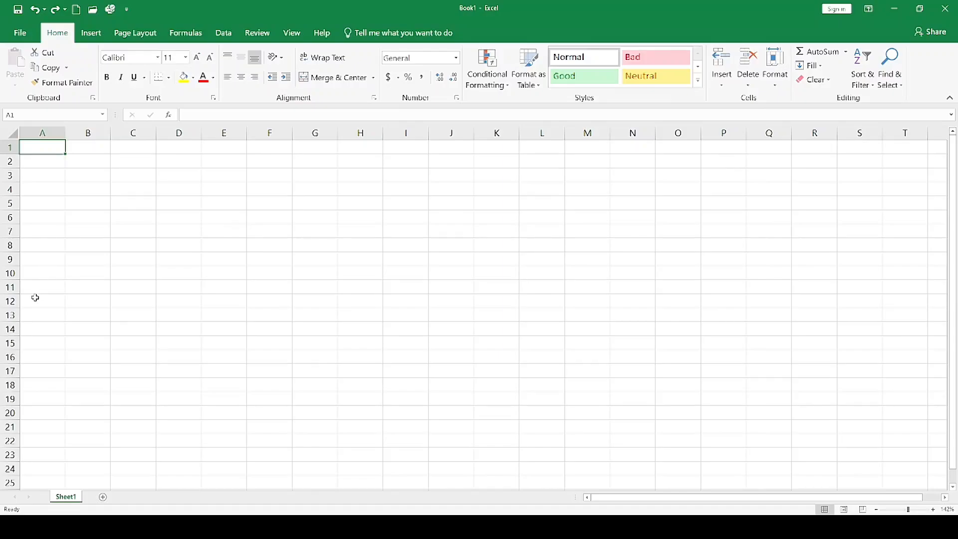
Try increasing the height of rows 1 through 10 together to almost four times the default, and undo the change.
left_click(47, 271)
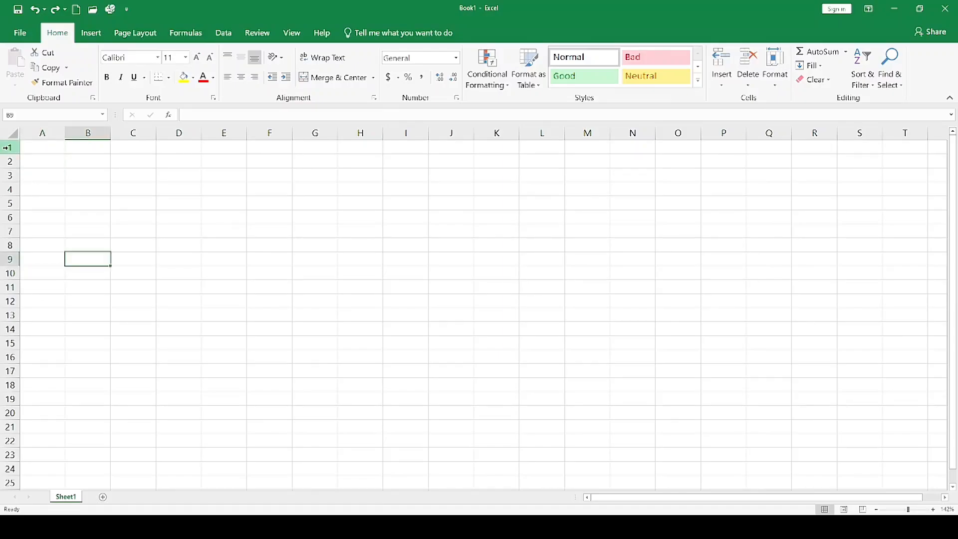
left_click(7, 147)
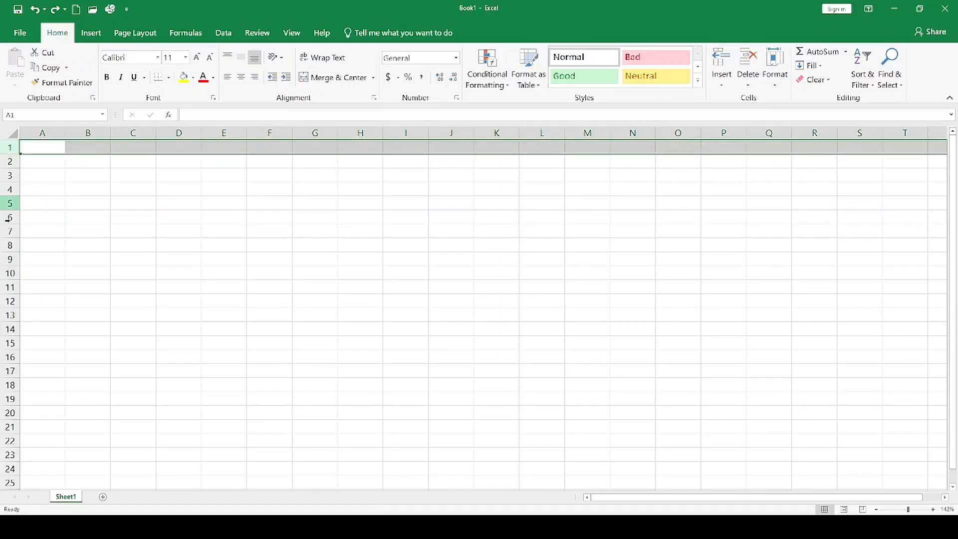
left_click(13, 273, "shift")
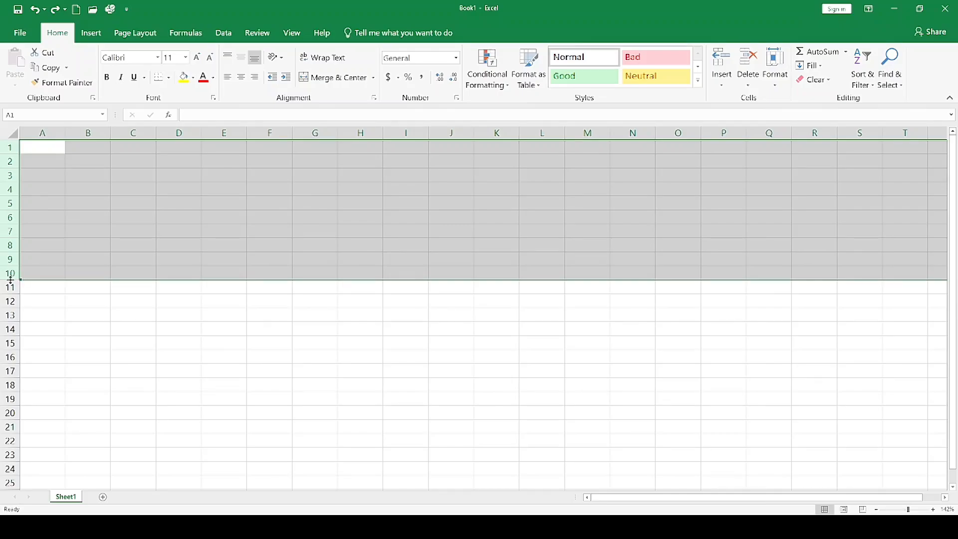
left_click_drag(11, 280, 19, 320)
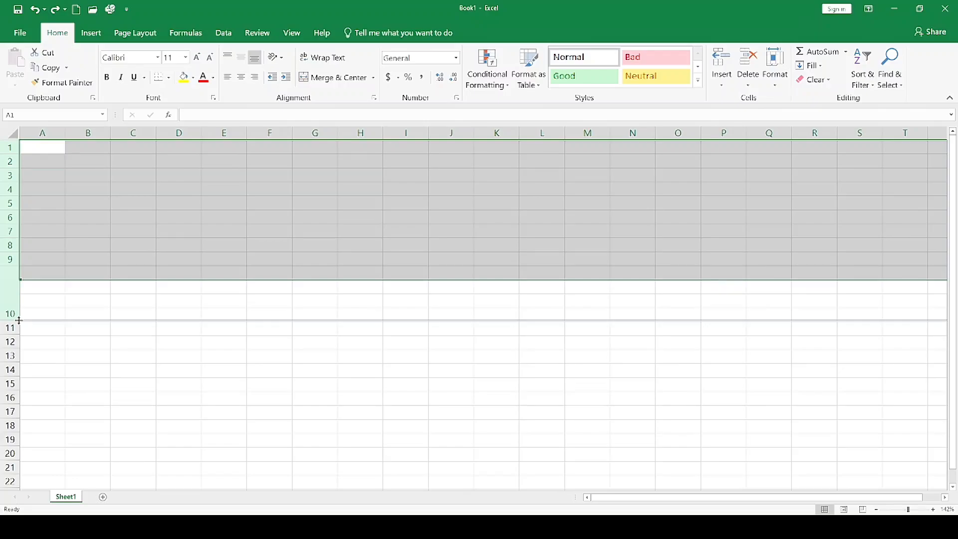
left_click_drag(19, 320, 19, 320)
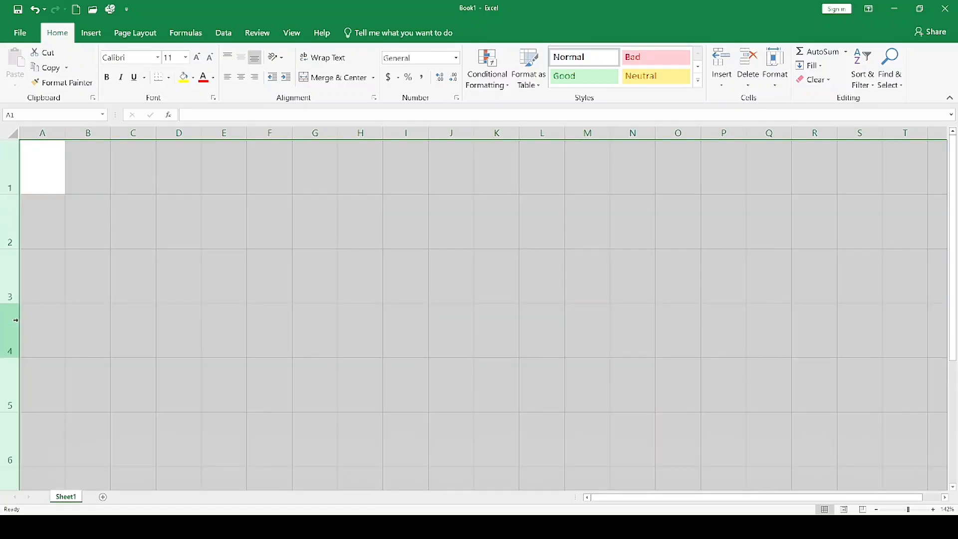
left_click(80, 308)
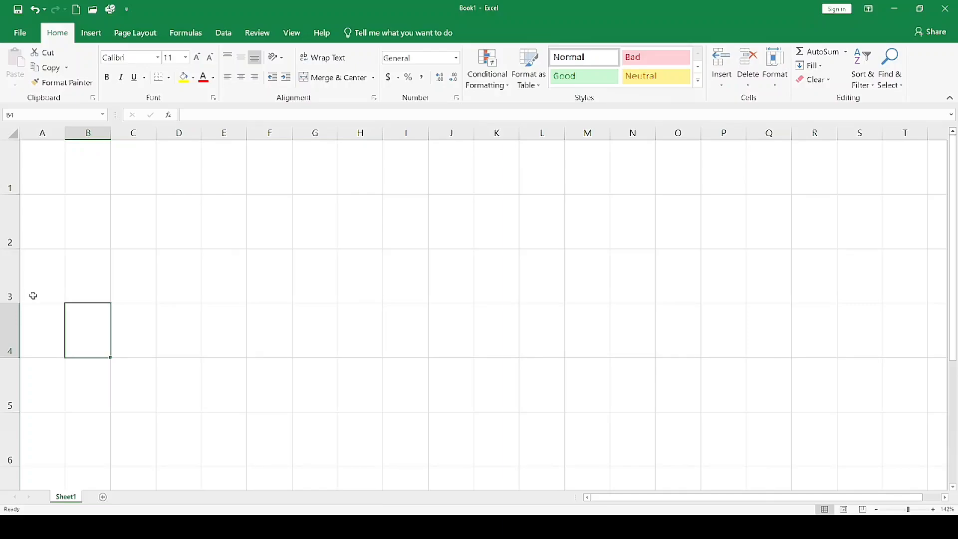
key("ctrl+z")
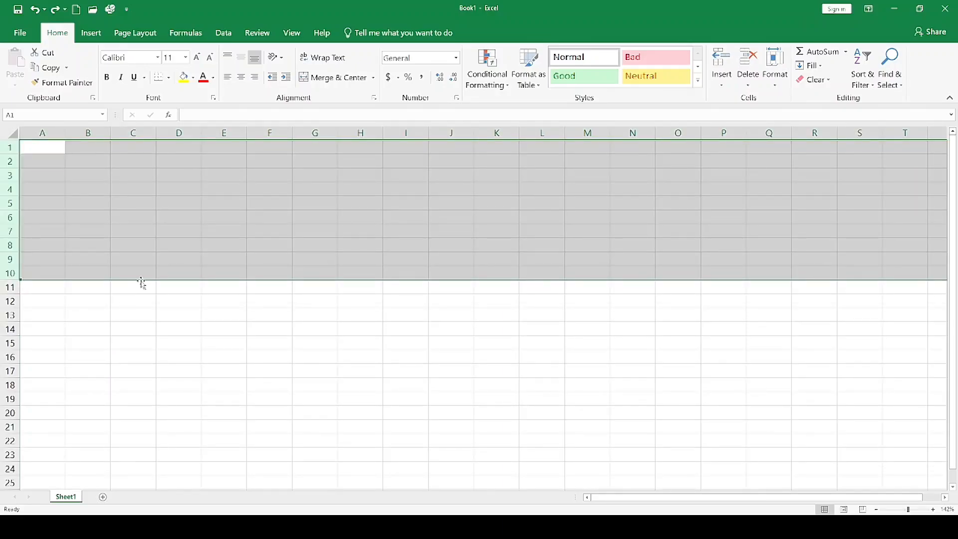
left_click(238, 302)
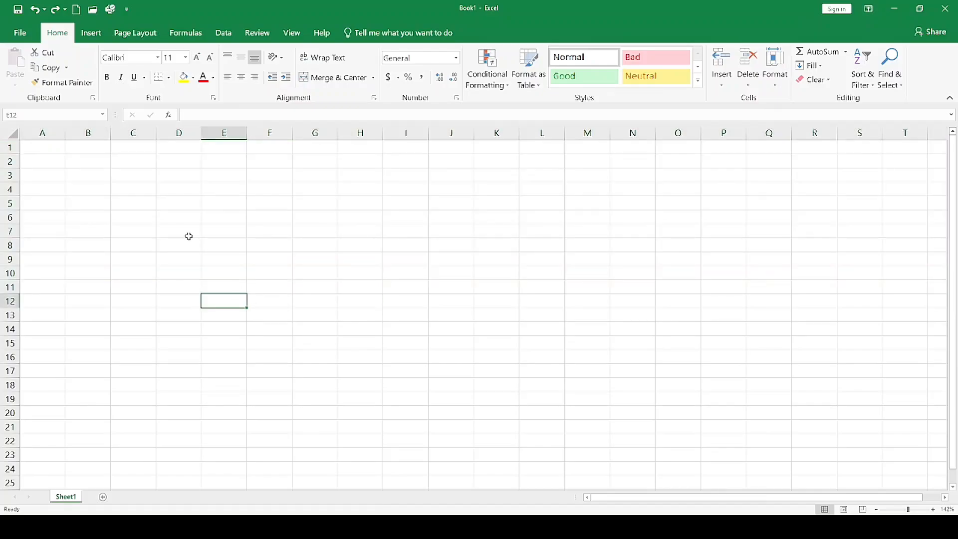
Enter the text SURYA COMPUTER CLASSES in cell C3.
left_click(160, 208)
left_click(190, 193)
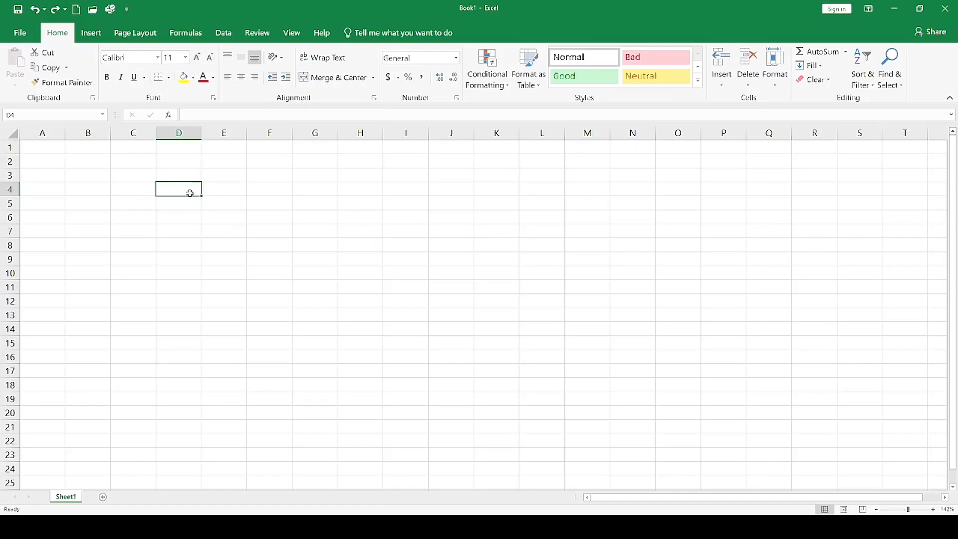
left_click(141, 176)
type("SU")
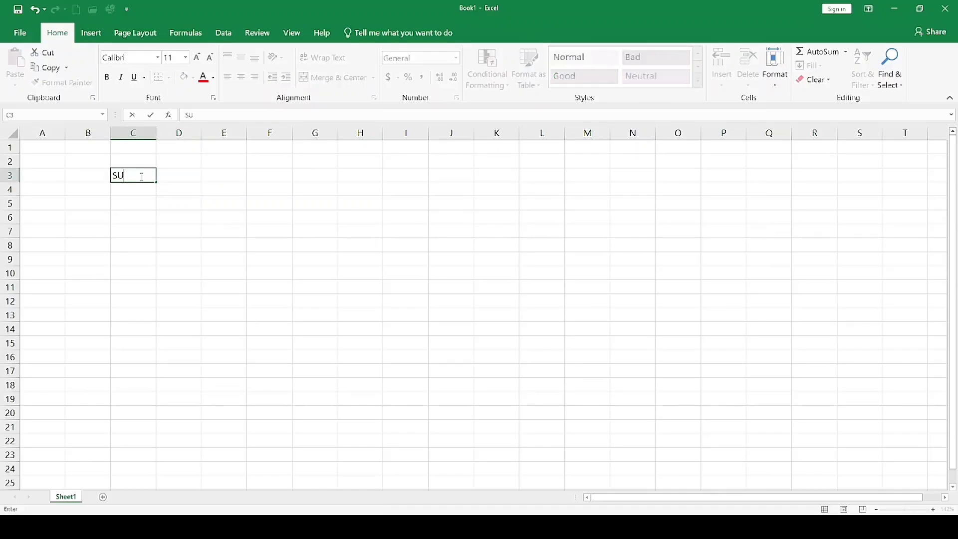
type("RYA COMPUTER CLL")
key("BackSpace")
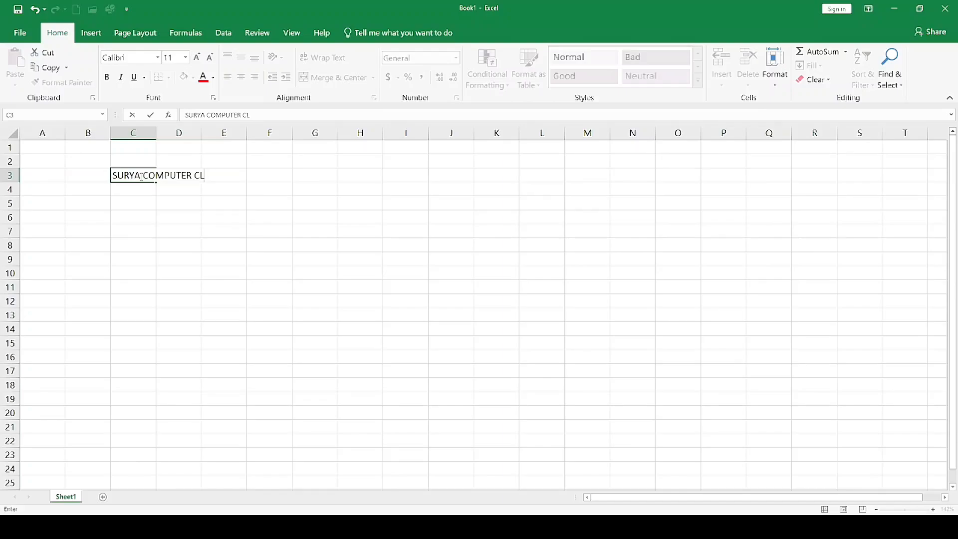
type("ASSES")
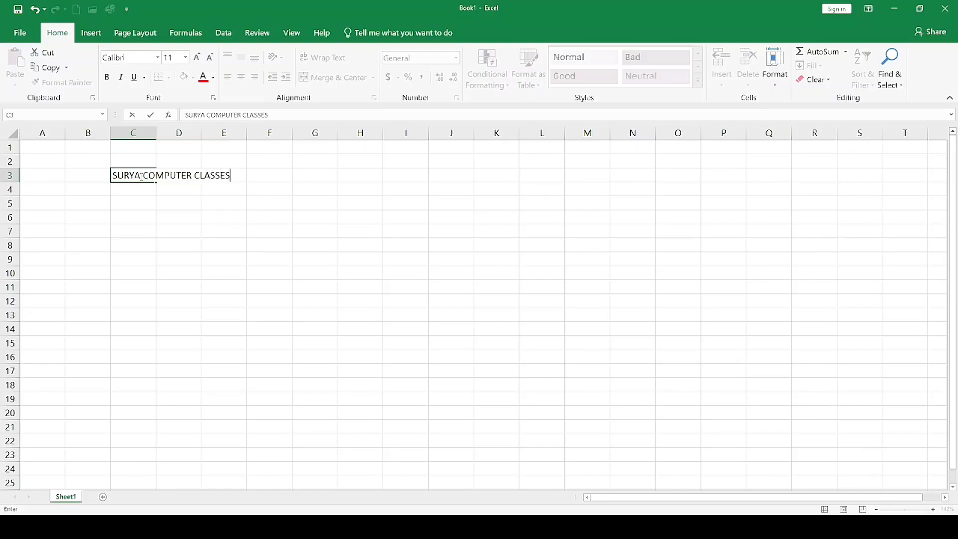
Widen column C so that the full text in C3 fits within the column.
left_click(155, 135)
left_click_drag(156, 135, 236, 134)
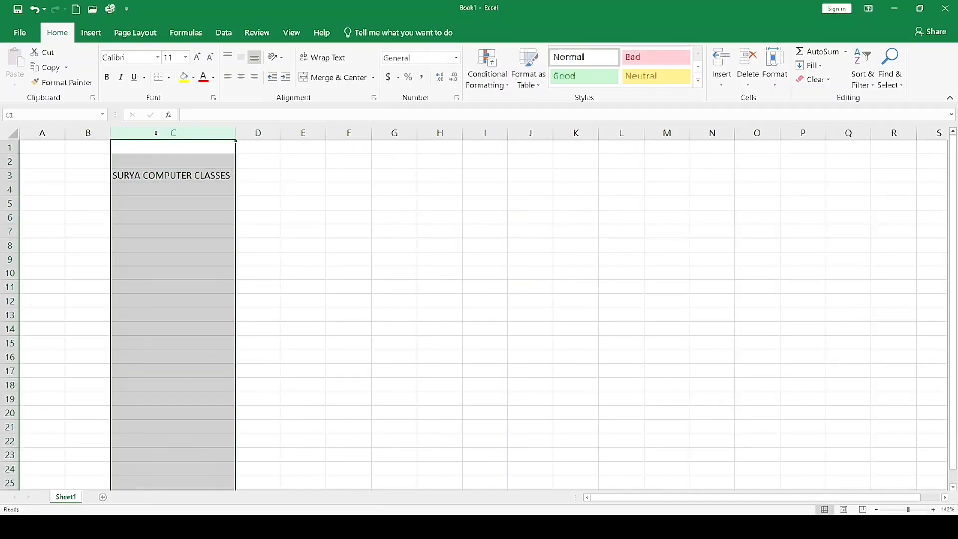
left_click(217, 190)
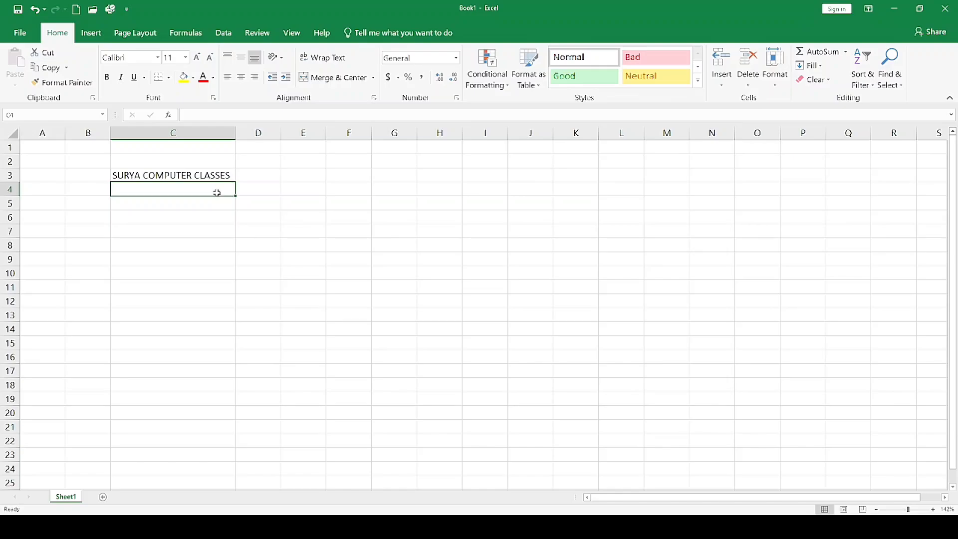
left_click(197, 175)
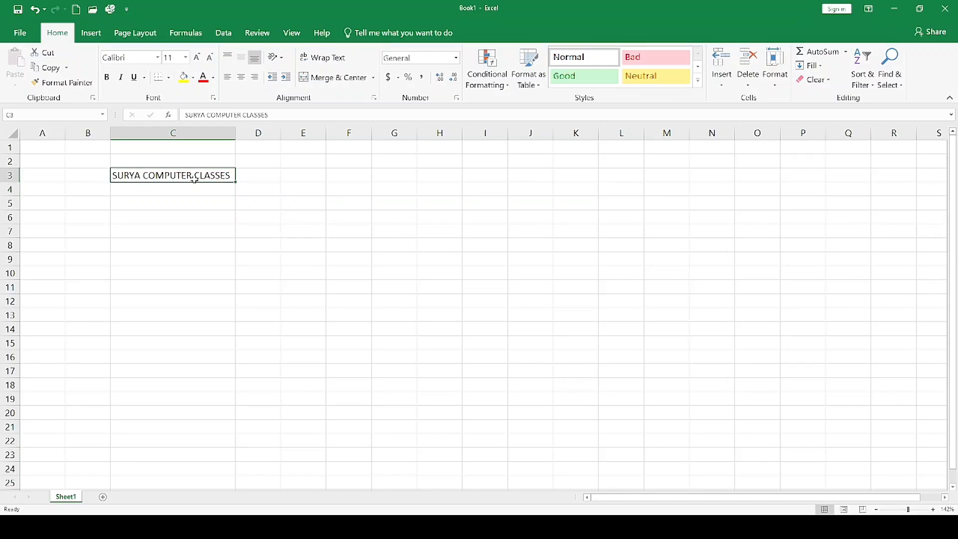
Fill cells C4 and C5 with SURYA COMPUTER CLASSES by accepting the AutoComplete suggestion after the first letters.
left_click(199, 187)
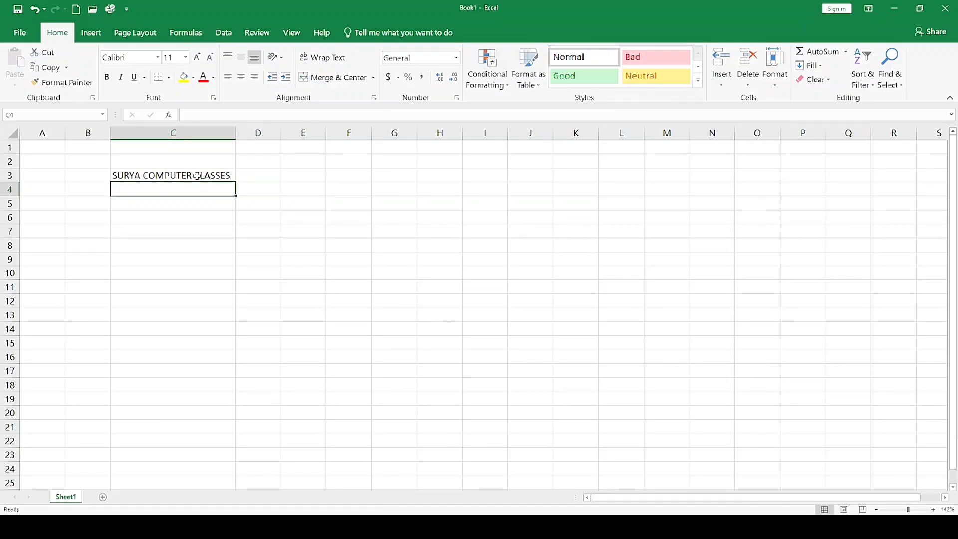
type("SURYA COMPUTER CLASSES")
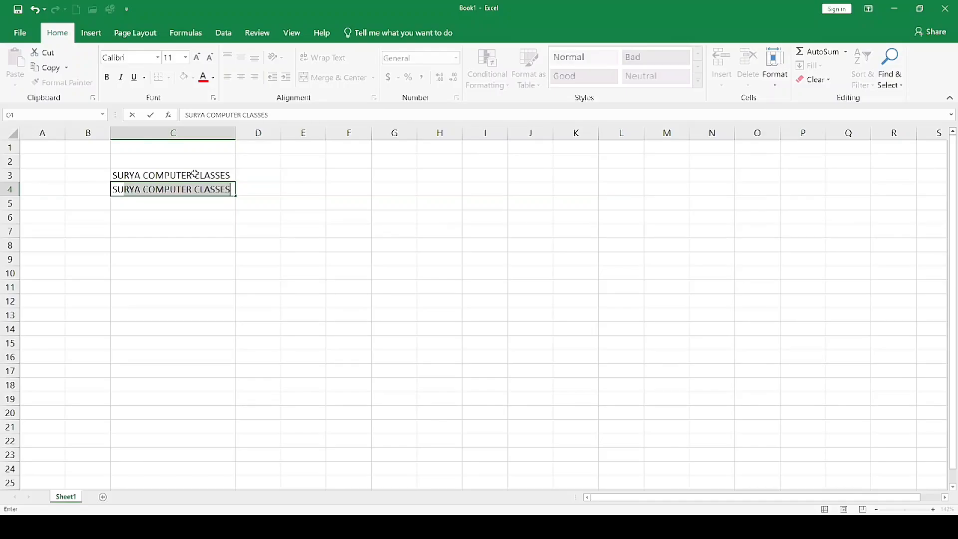
key("Return")
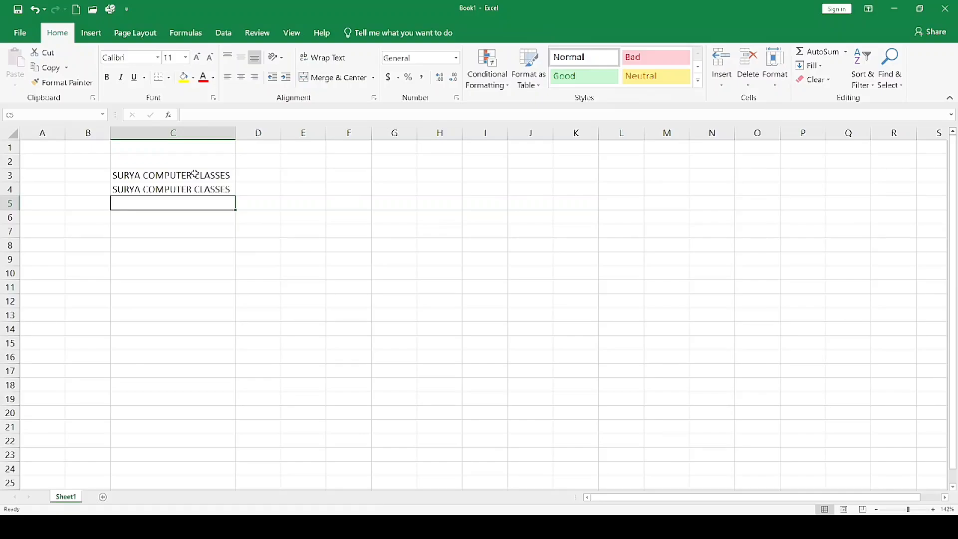
type("SURYA COMPUTER CLASSES")
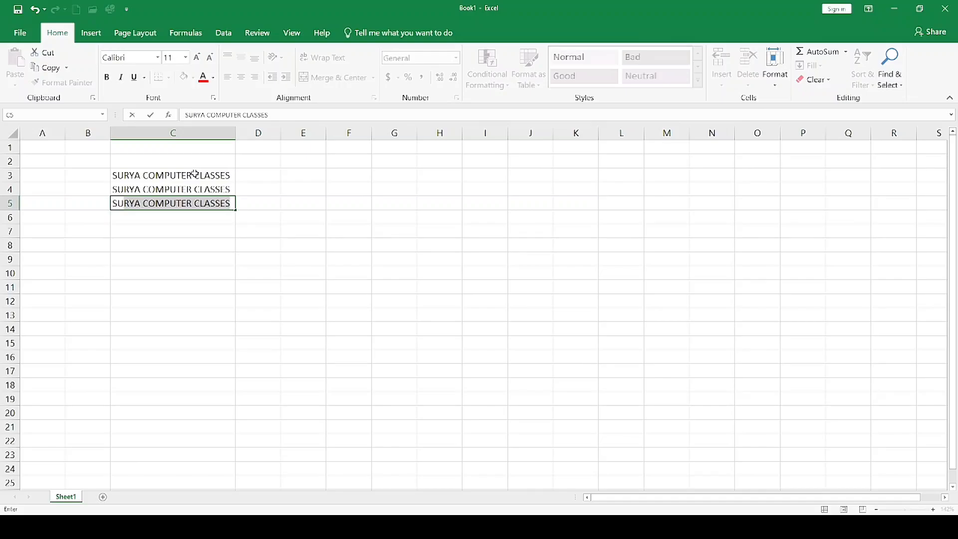
key("Tab")
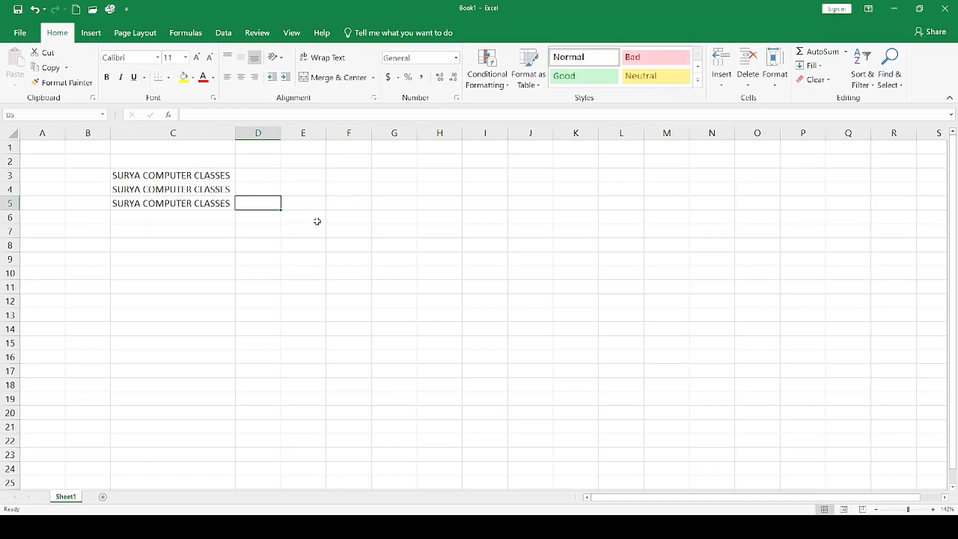
Enter TOPPER CONVERT SCHOOL in cell C9 and repeat it in C10 by accepting the AutoComplete suggestion.
left_click(171, 255)
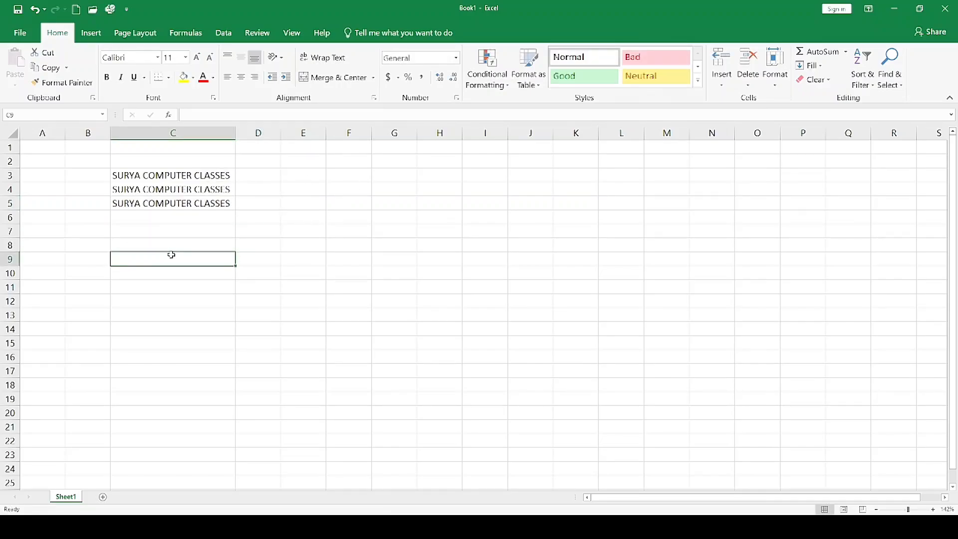
type("TOPPER")
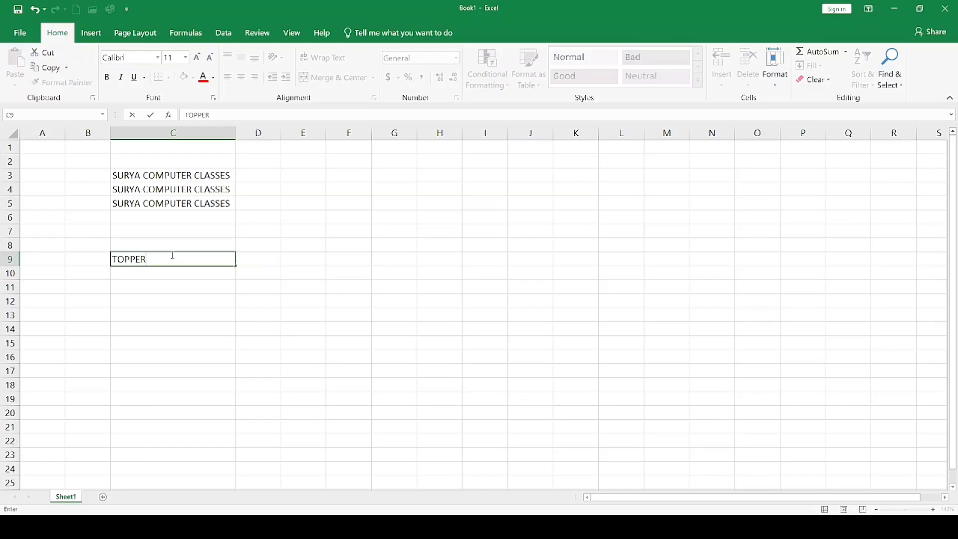
type(" CONVERT SCHOOL")
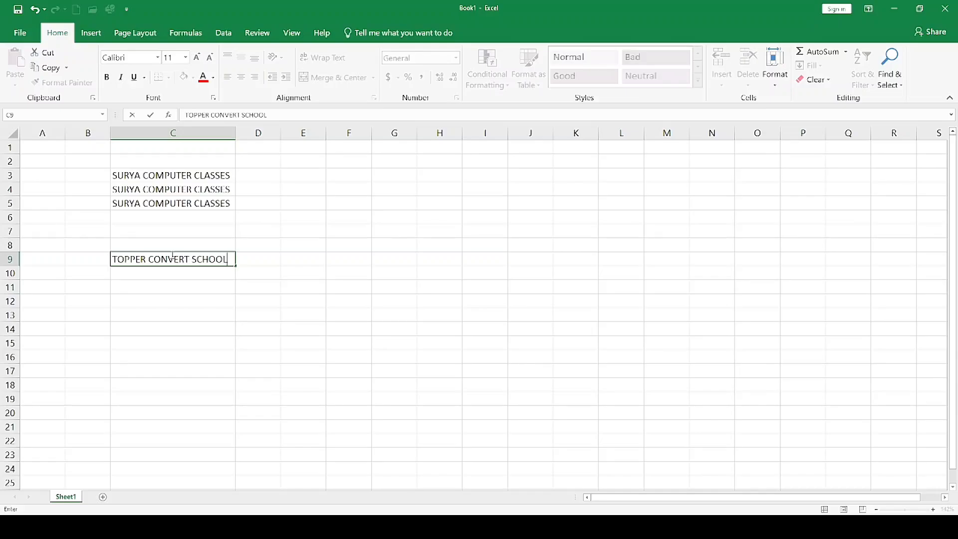
key("Return")
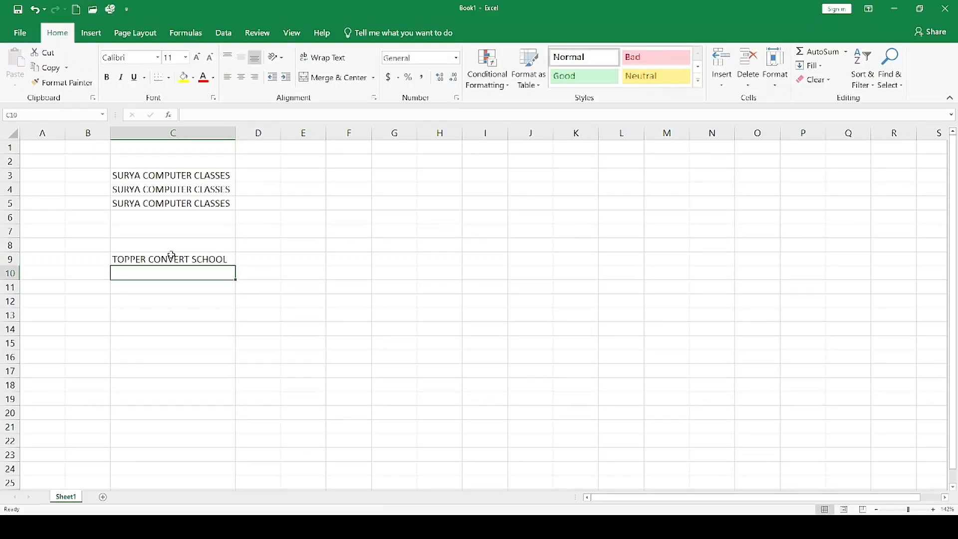
type("TOPPER CONVERT SCHOOL")
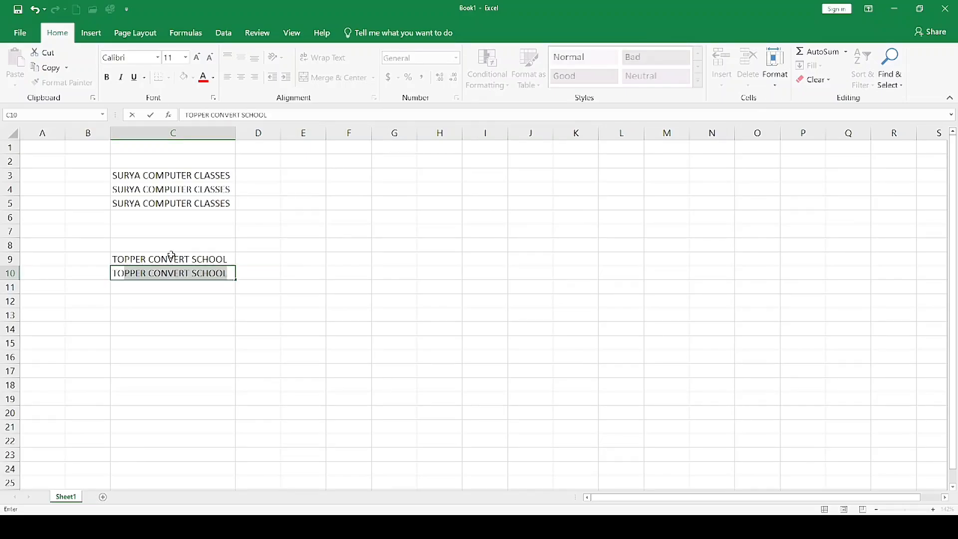
key("Return")
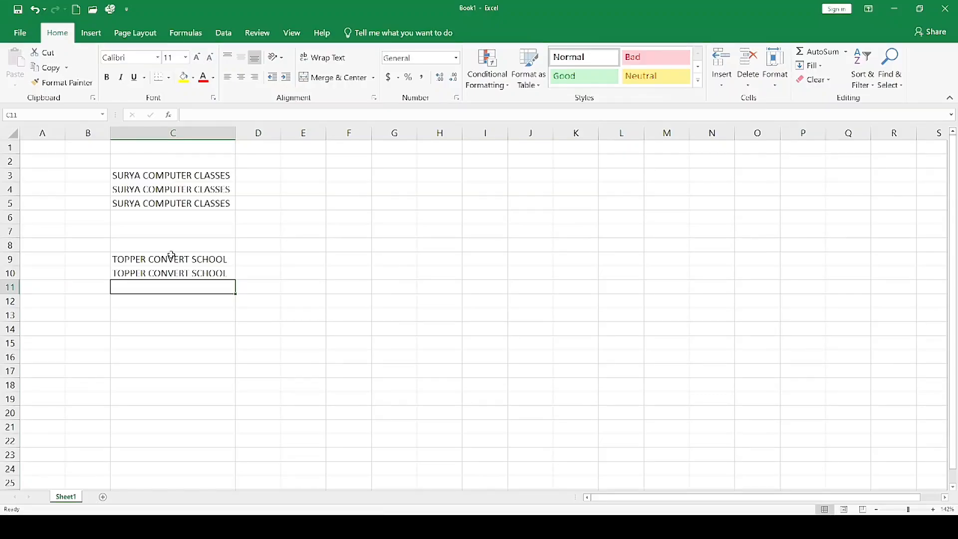
key("Up")
key("Up")
key("Up")
key("Up")
key("Up")
key("Up")
key("Up")
key("Up")
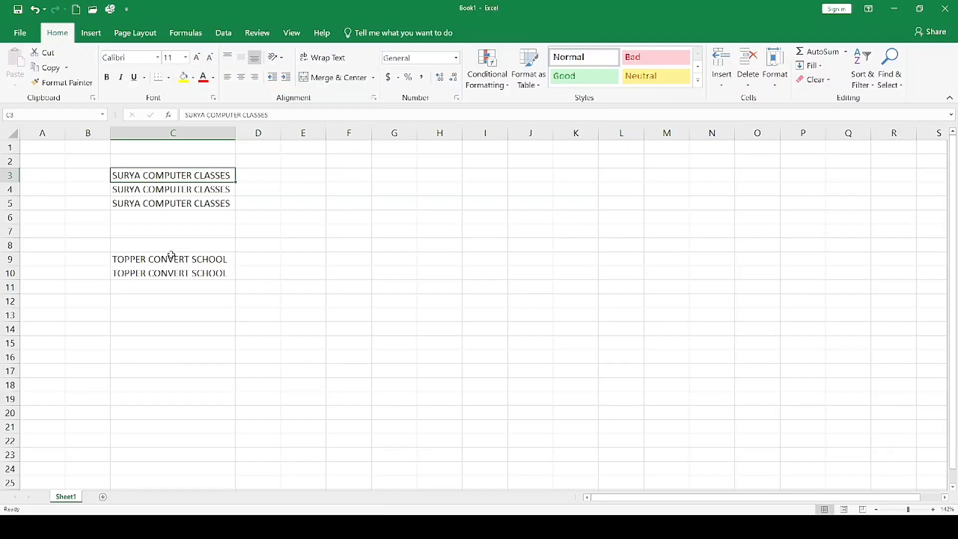
key("Down")
key("Down")
key("Down")
key("Down")
key("Down")
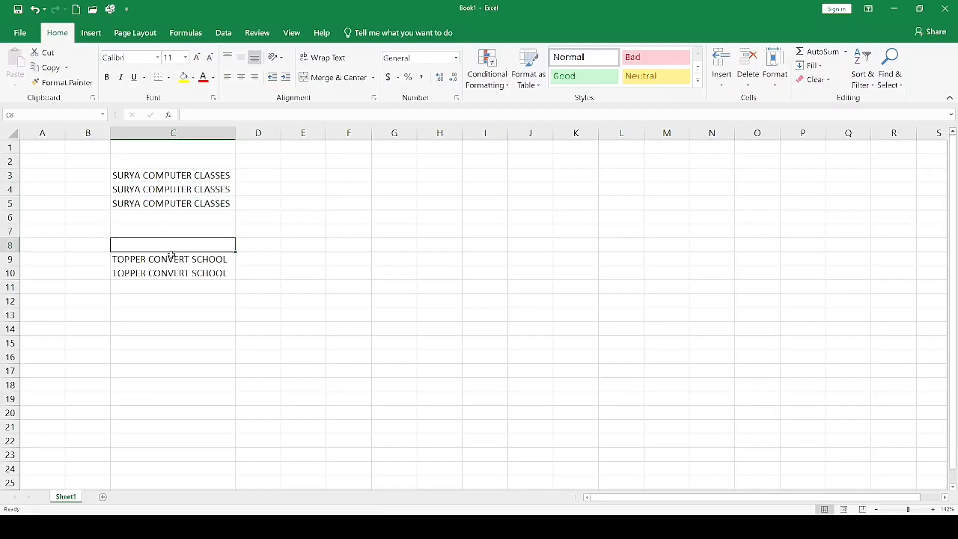
key("Down")
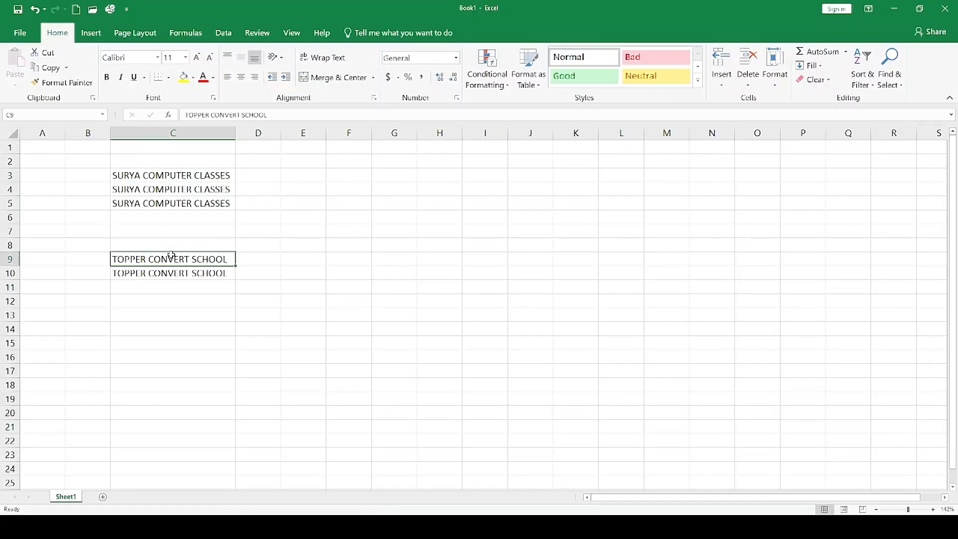
key("Down")
key("Down")
key("Down")
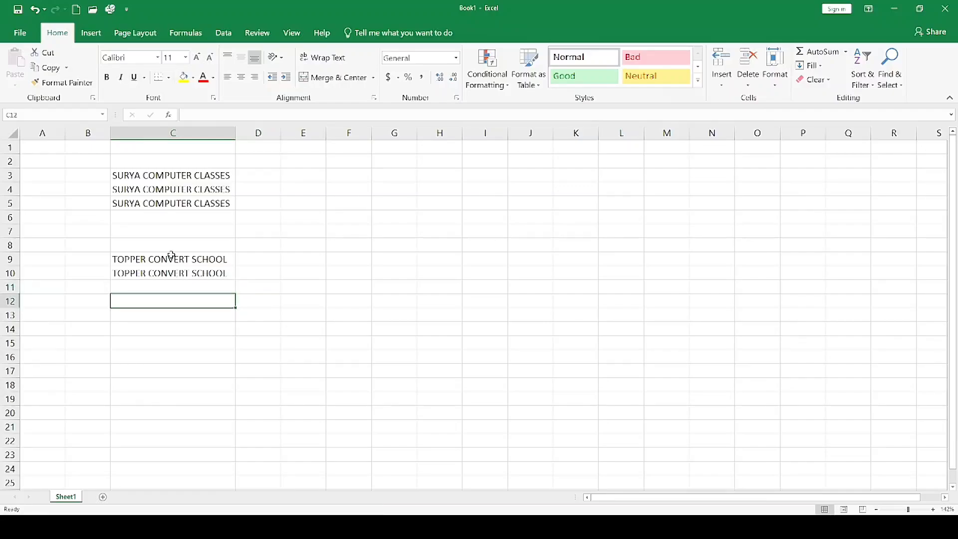
key("Right")
key("Right")
key("Right")
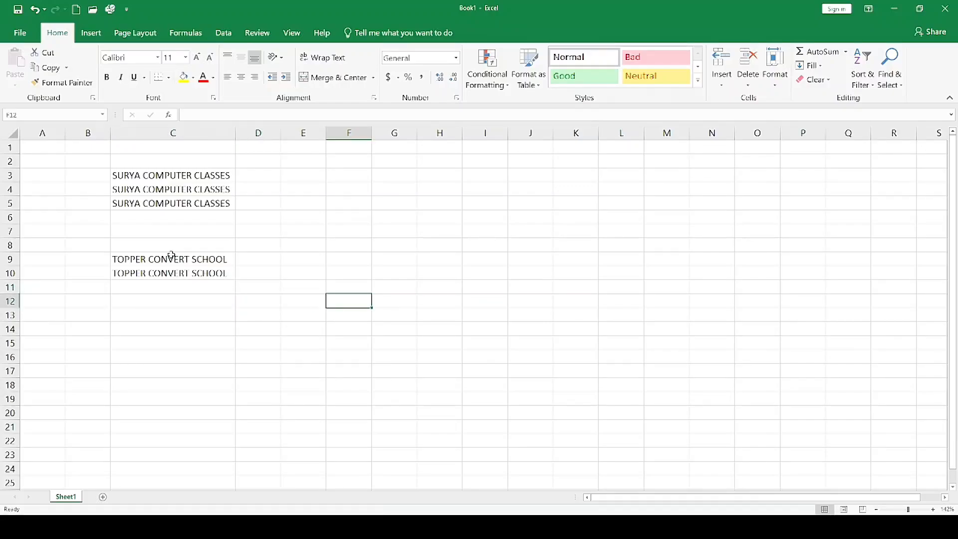
key("Left")
key("Left")
key("Left")
key("Left")
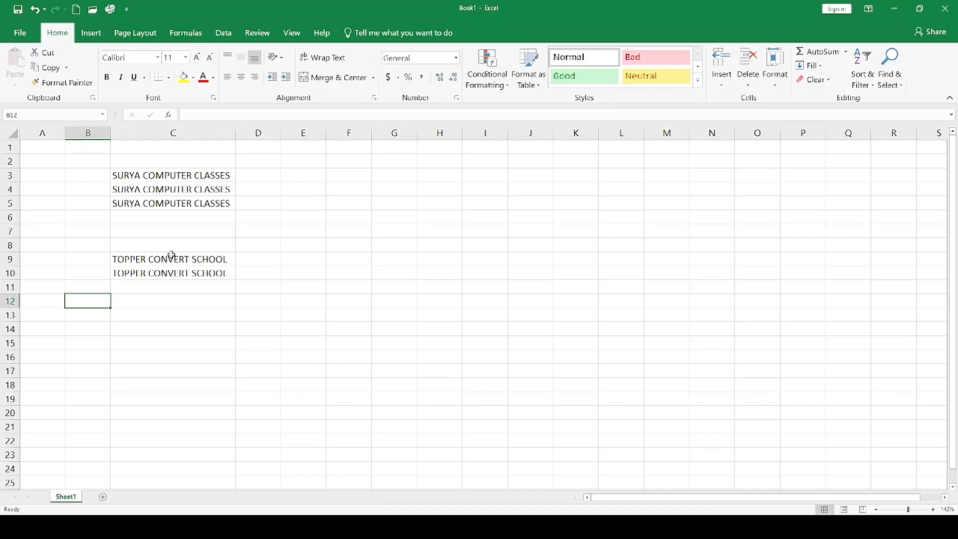
key("Up")
key("Up")
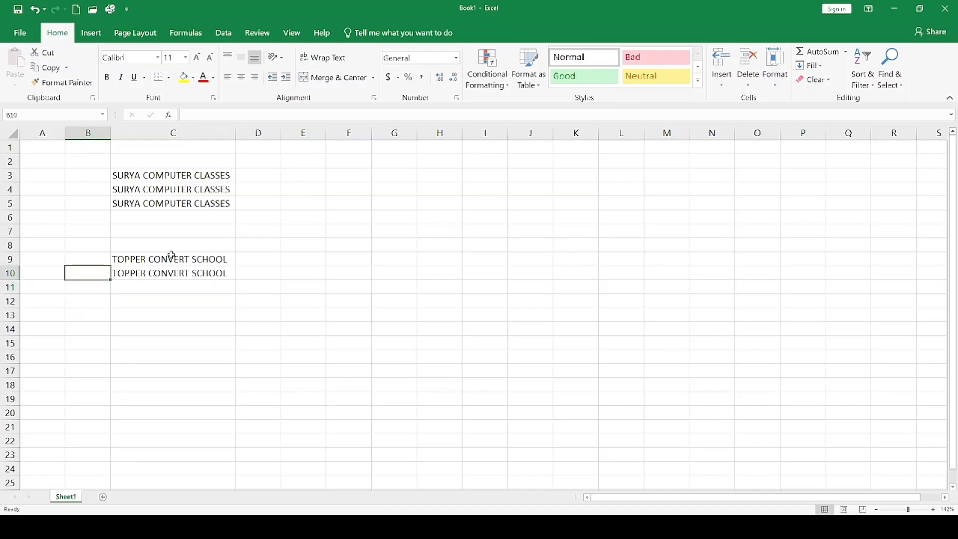
key("Right")
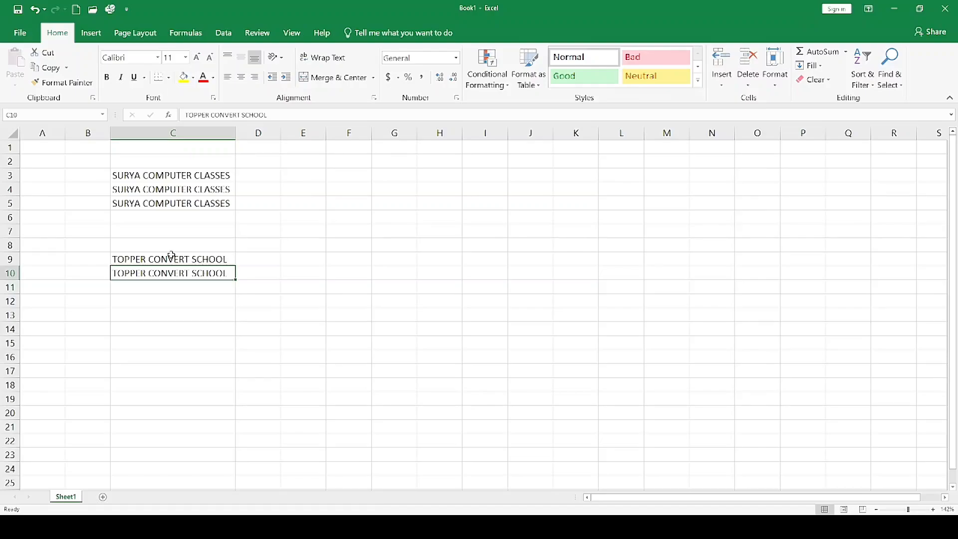
Undo all the text entries and the widening of column C until the sheet is empty.
key("ctrl+z")
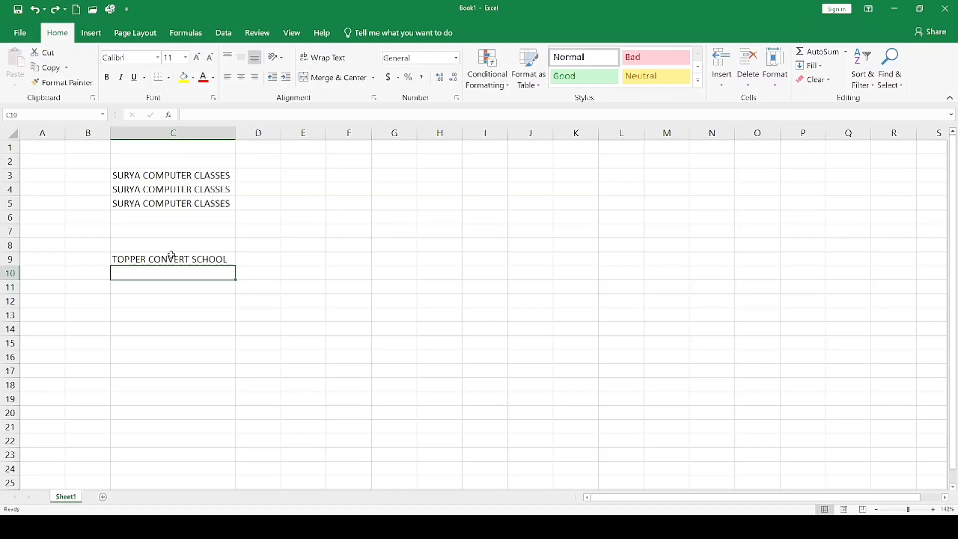
key("ctrl+z")
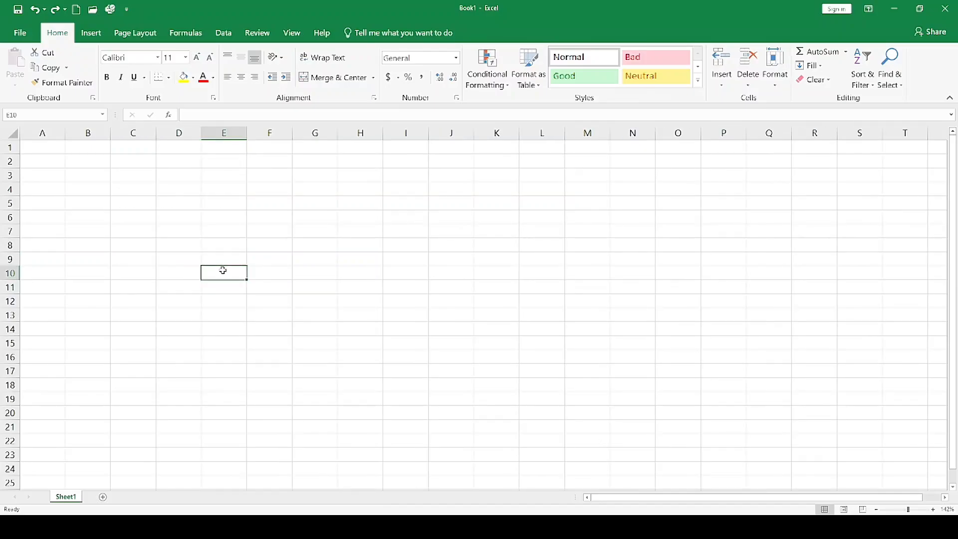
Enter 1 in cell E3 and fill it down to E12 as a series from 1 to 10.
left_click(239, 178)
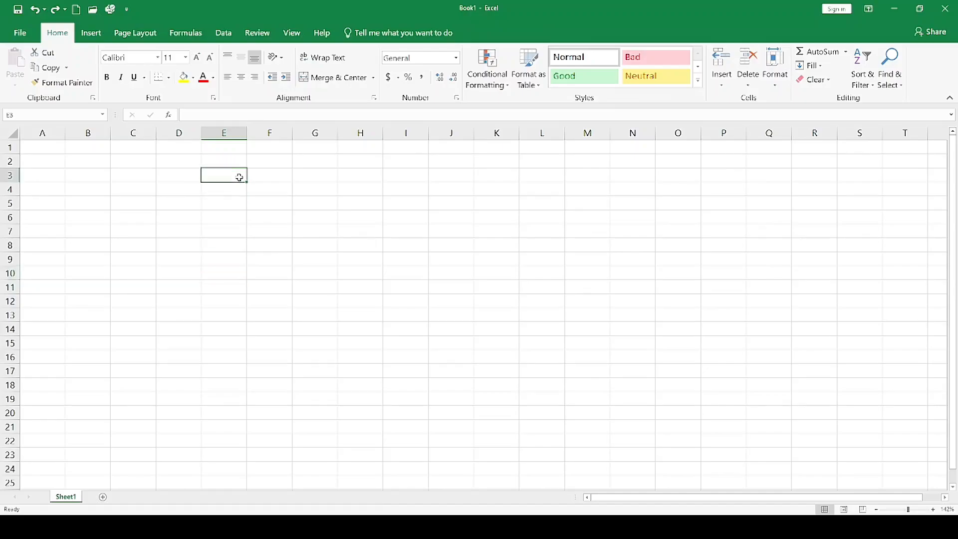
type("1")
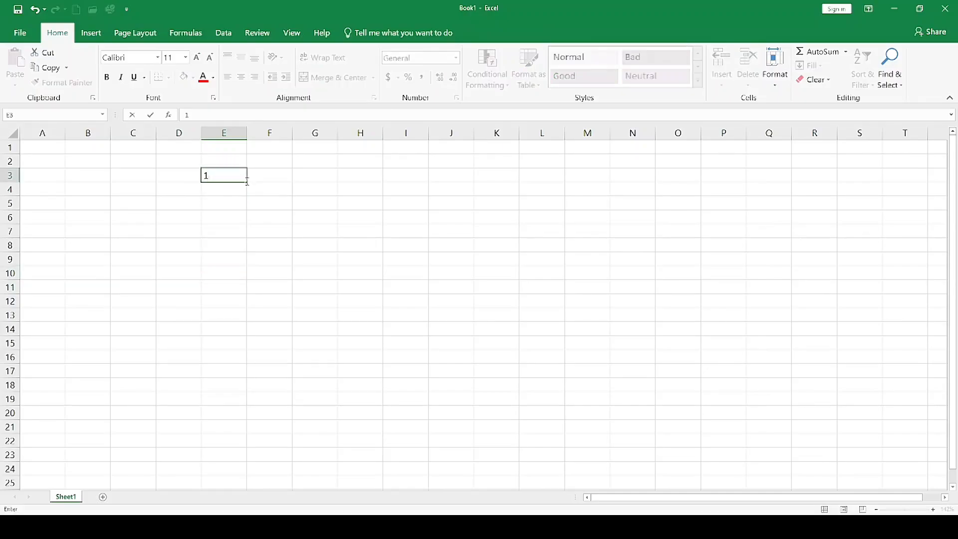
key("F2")
left_click_drag(247, 181, 250, 308)
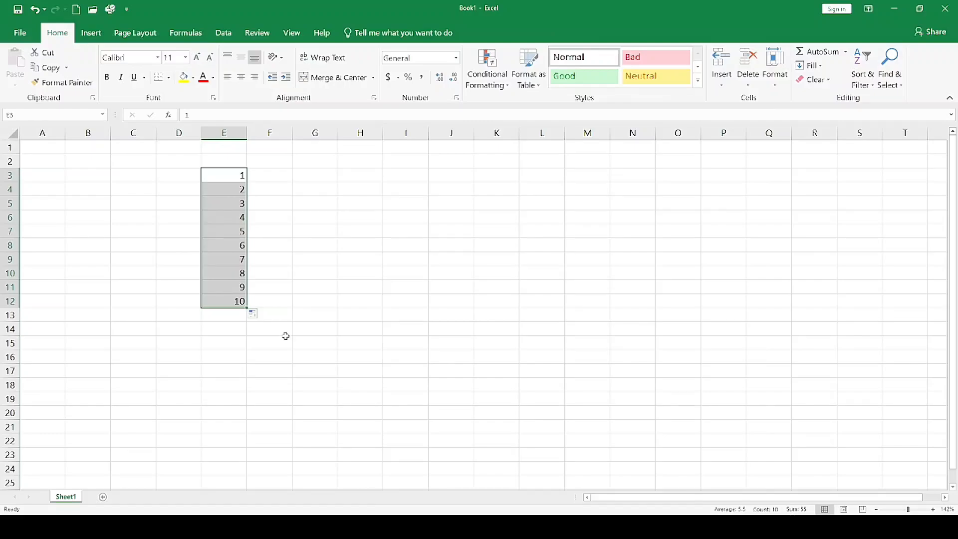
Enter 10 and 20 in cells F3 and F4 and fill the series down to 100 in F12.
left_click(268, 178)
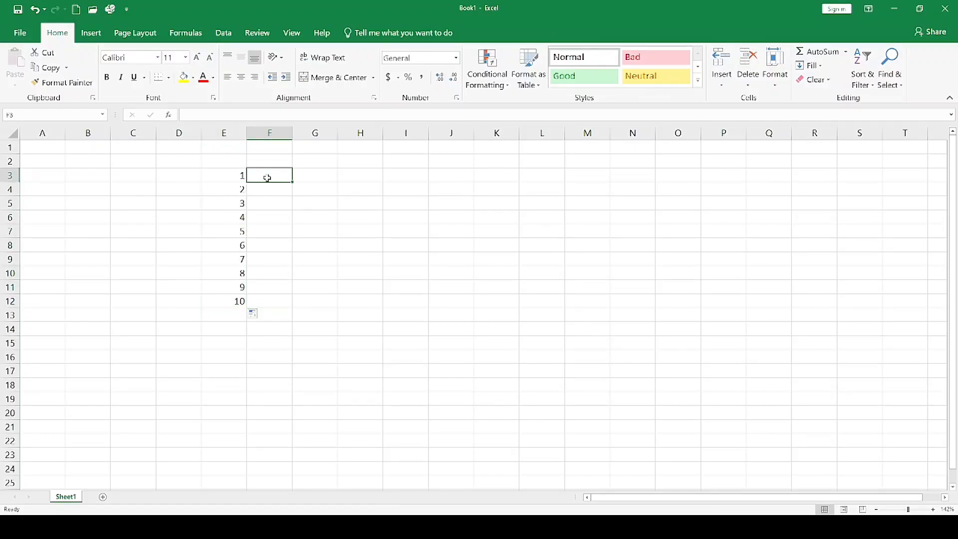
type("10")
left_click(269, 189)
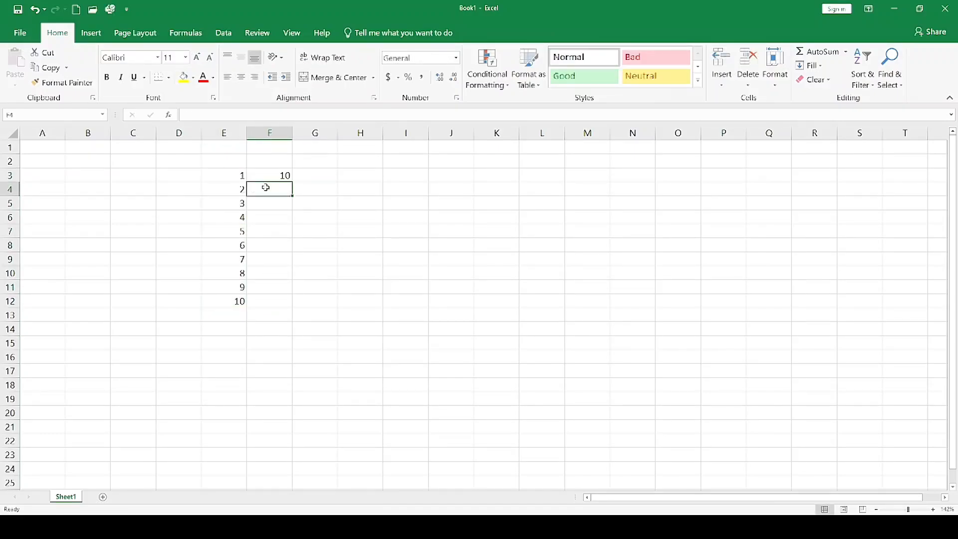
type("20")
left_click(277, 200)
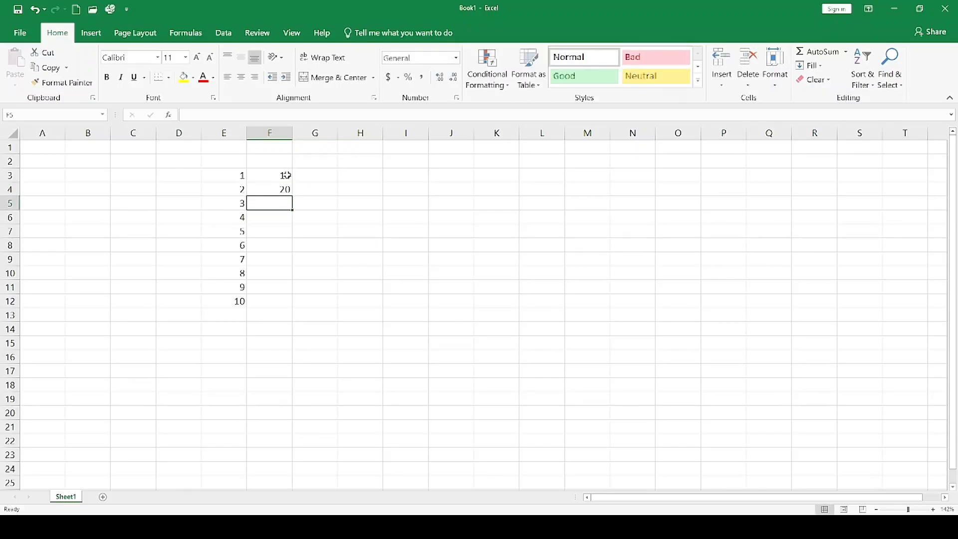
left_click_drag(279, 176, 293, 308)
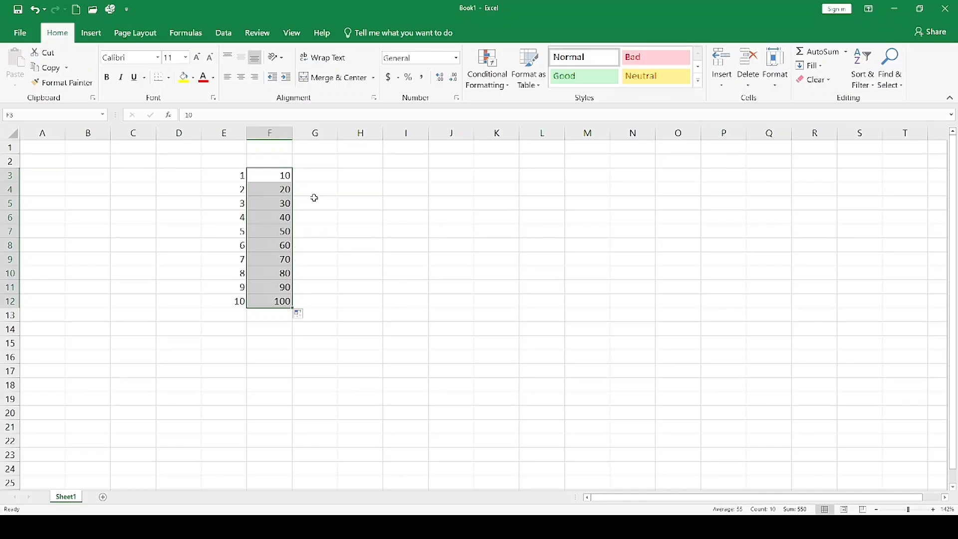
Enter 13 and 26 in cells G3 and G4 and extend the series down to 130 in G12.
left_click(322, 175)
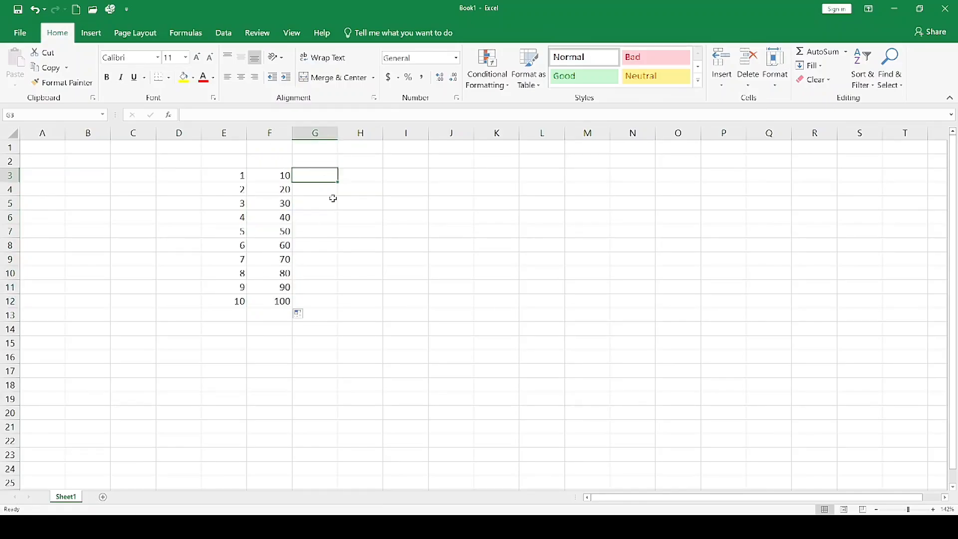
type("13")
key("Return")
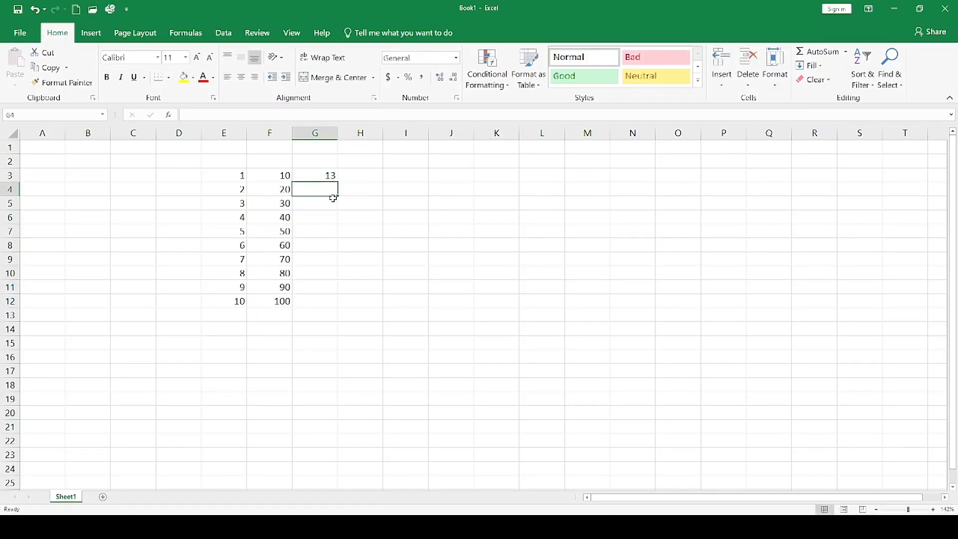
type("25")
key("BackSpace")
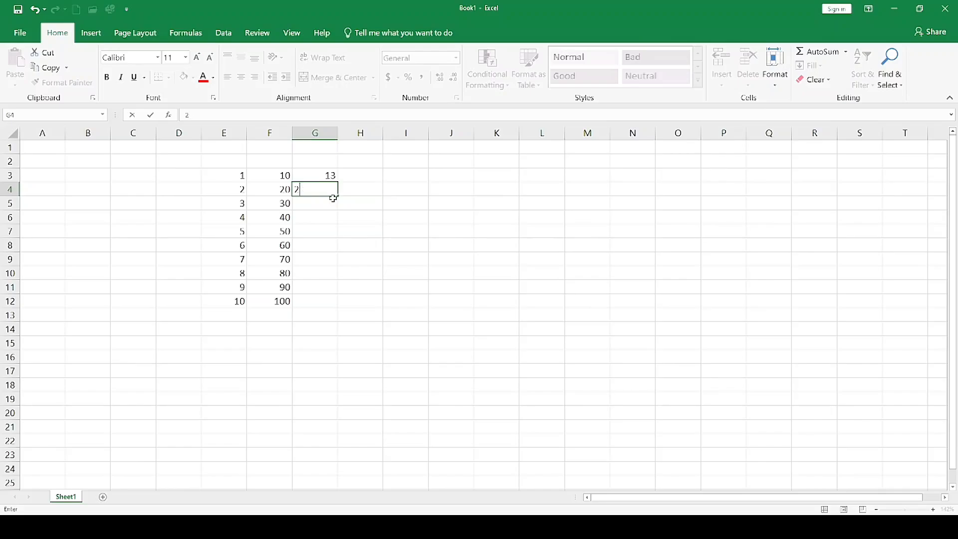
type("6")
key("Return")
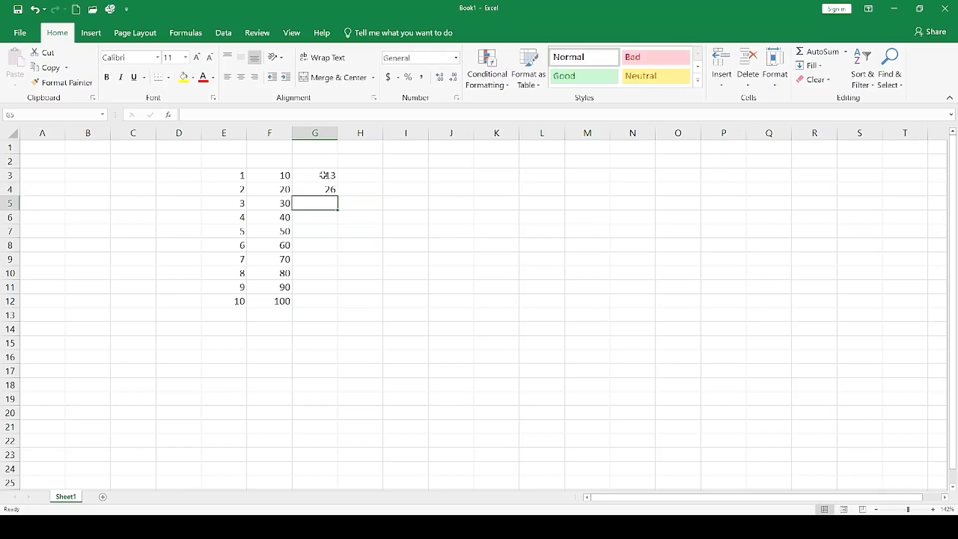
left_click_drag(322, 178, 336, 304)
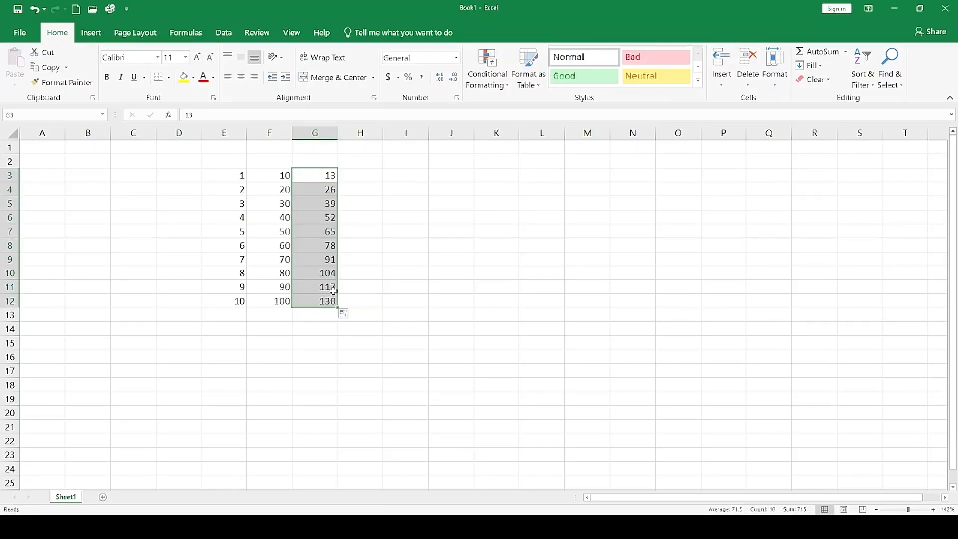
Enter 1 and 2 in H3:H4 and 11 and 12 in I3:I4, and fill the block as a series from 1 to 100 across H3:Q12.
left_click(354, 175)
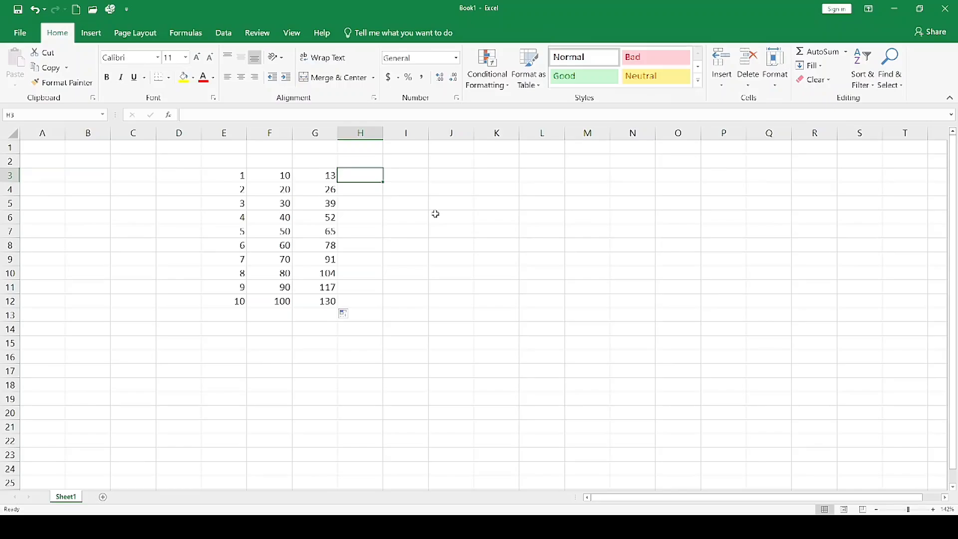
type("1")
key("Return")
type("2")
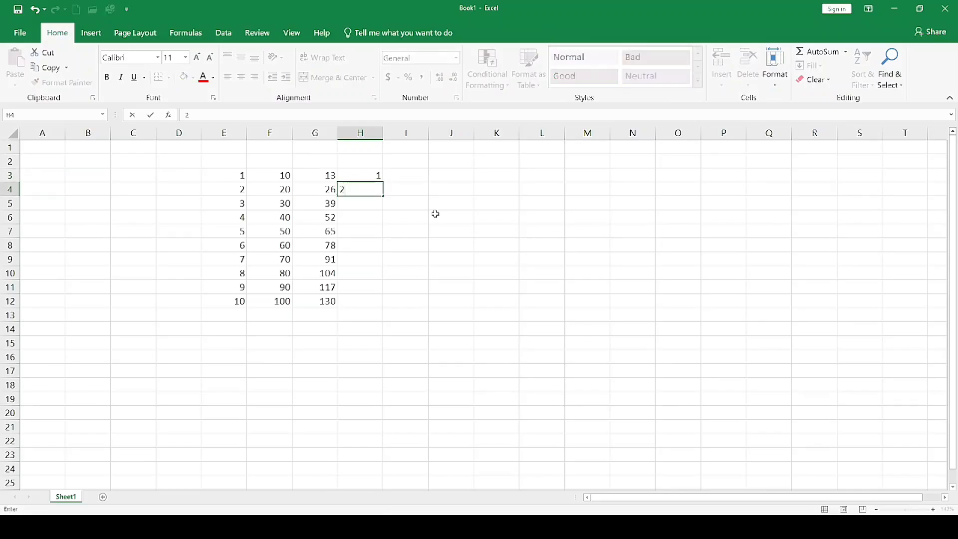
left_click(405, 178)
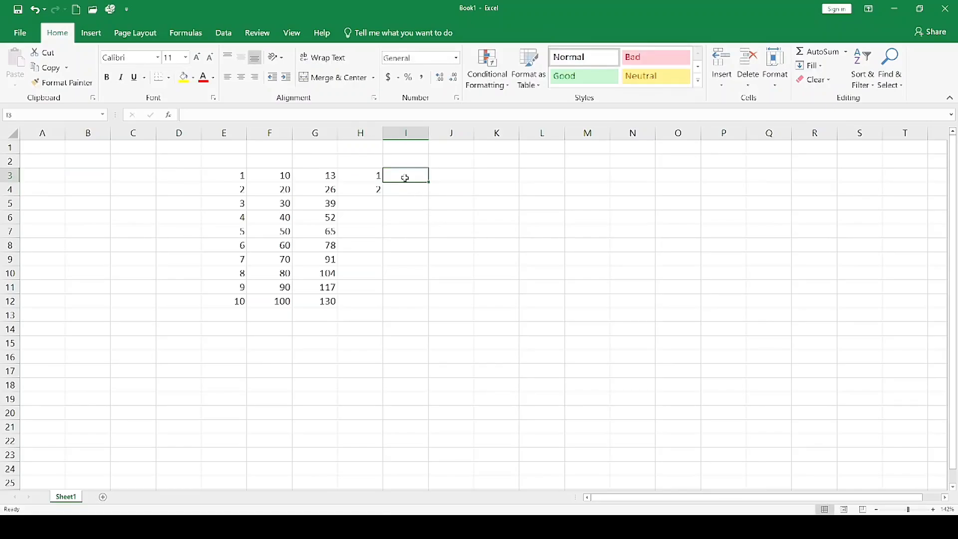
type("11")
left_click(409, 188)
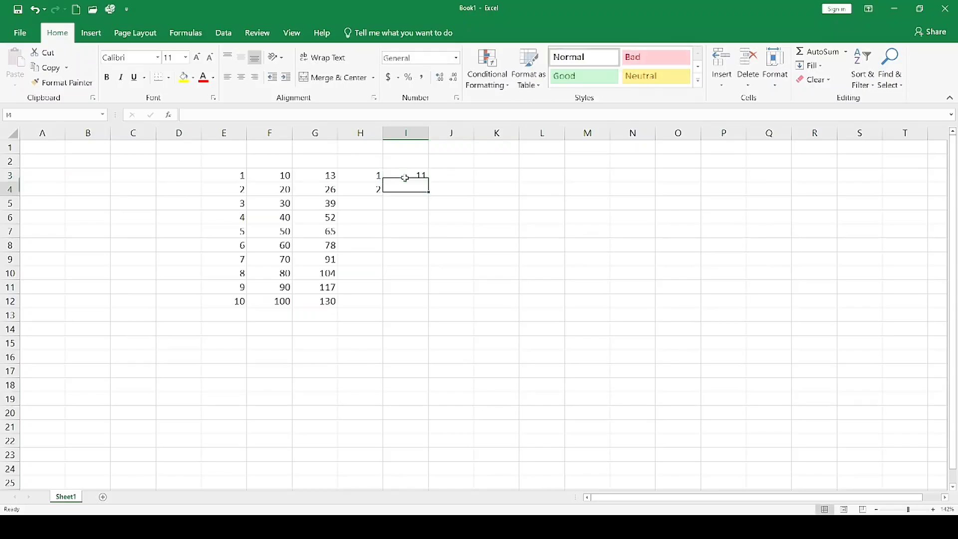
type("12")
key("Return")
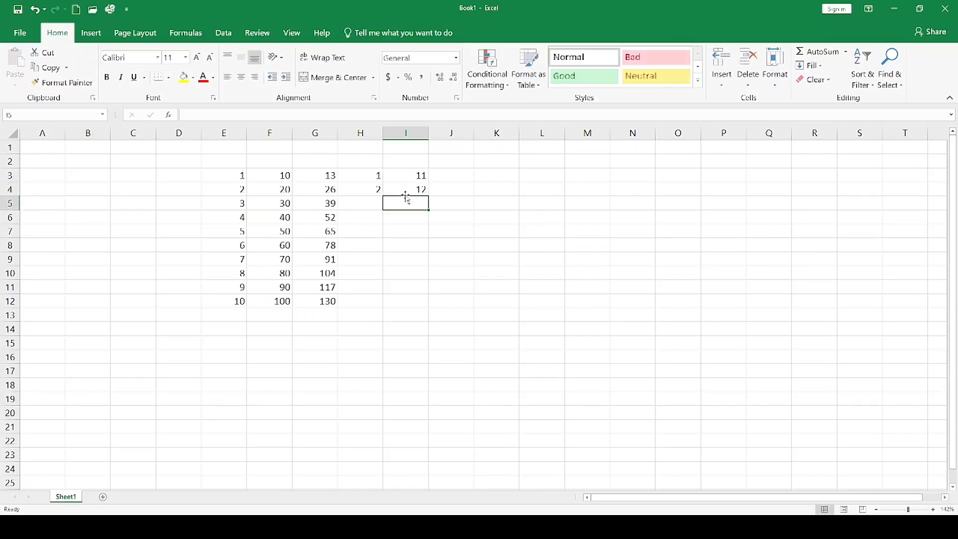
left_click_drag(375, 177, 419, 189)
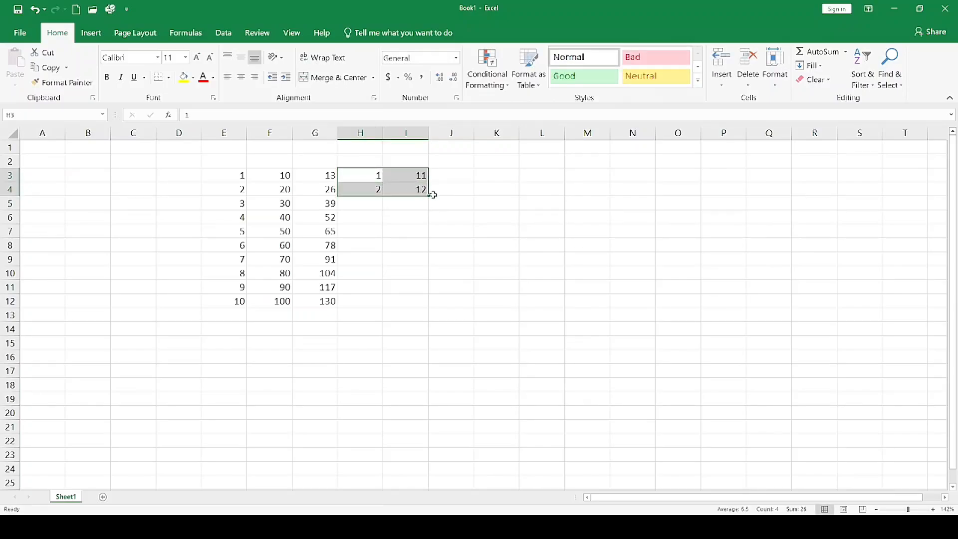
left_click_drag(430, 195, 793, 298)
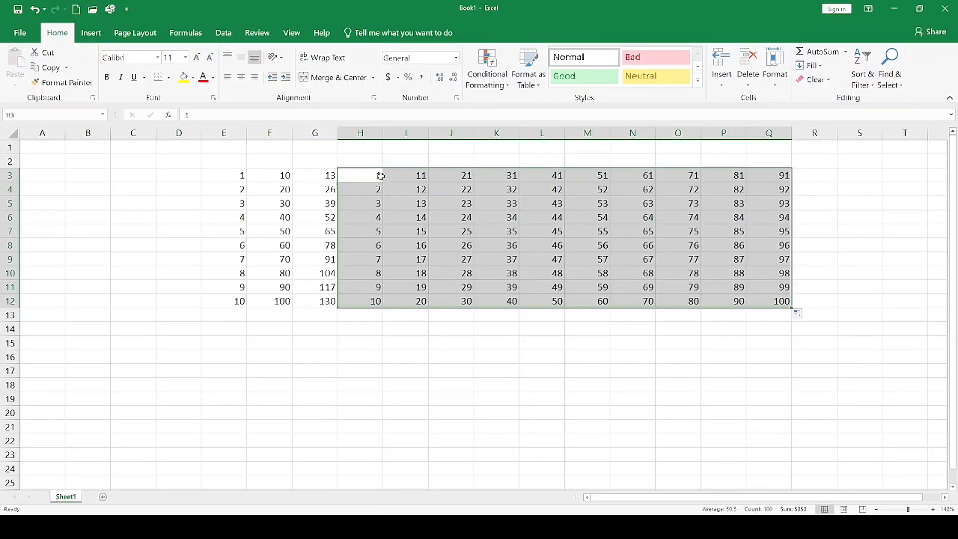
Enter SUNDAY in cell H14 and fill the weekday series down to SATURDAY in H20.
left_click(417, 176)
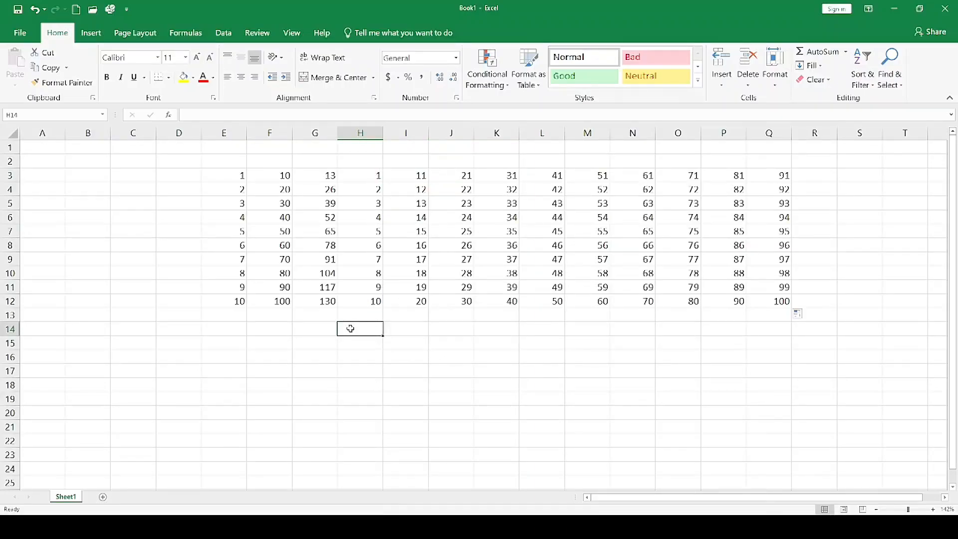
type("s")
key("BackSpace")
type("SUNDAY")
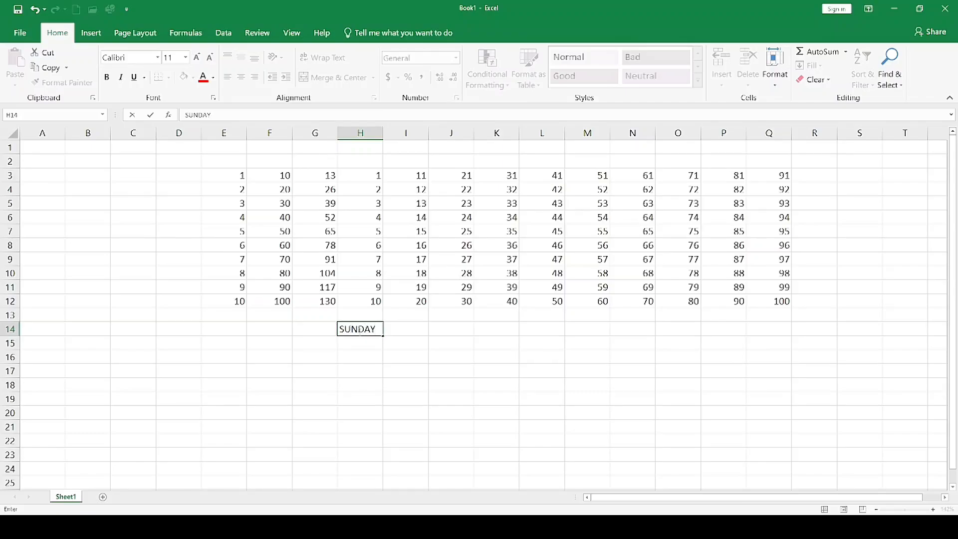
key("Return")
left_click(374, 330)
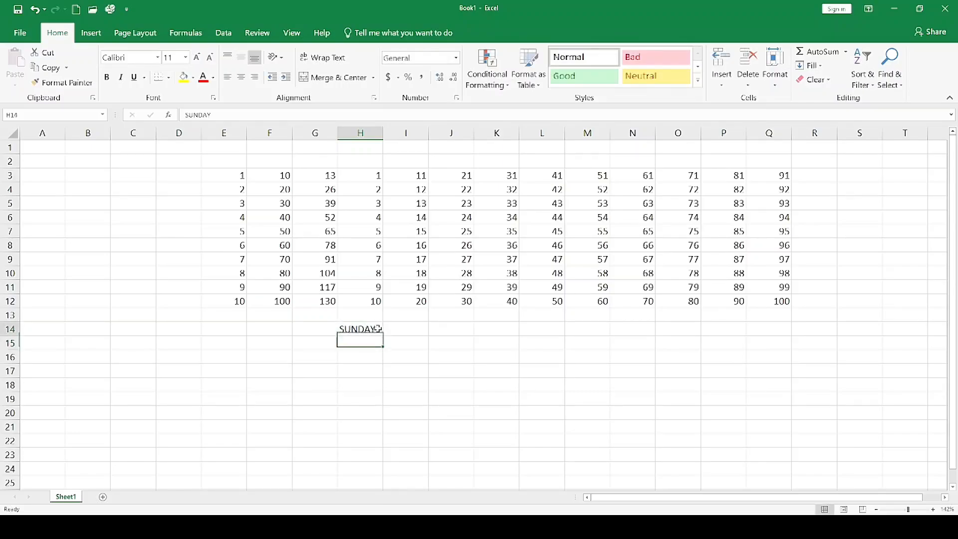
left_click_drag(384, 336, 387, 425)
left_click(425, 386)
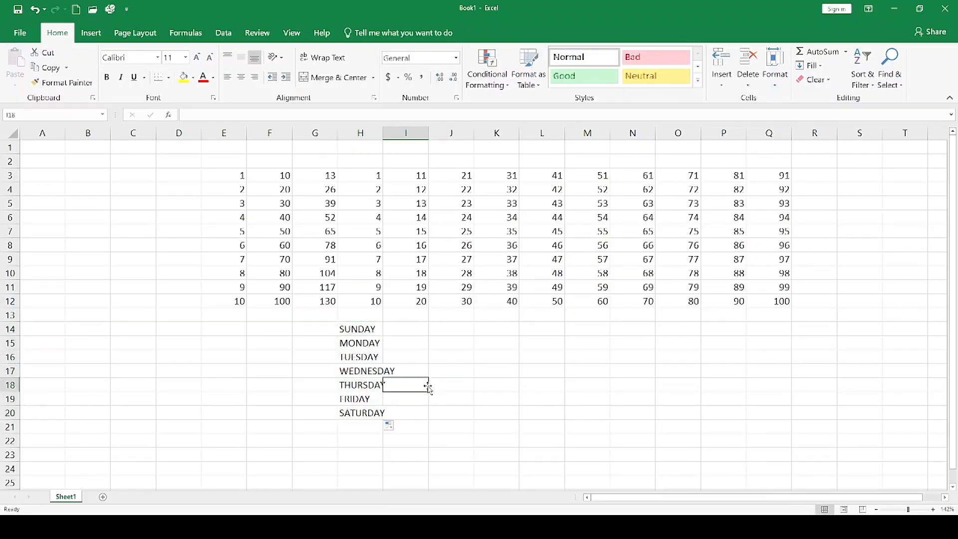
AutoFit the width of column H to its longest weekday name.
left_click(369, 369)
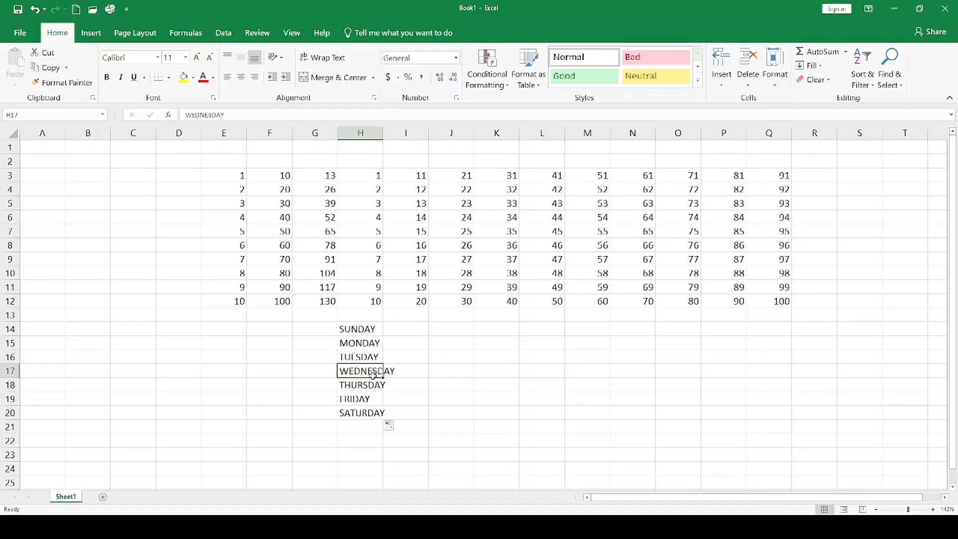
double_click(383, 135)
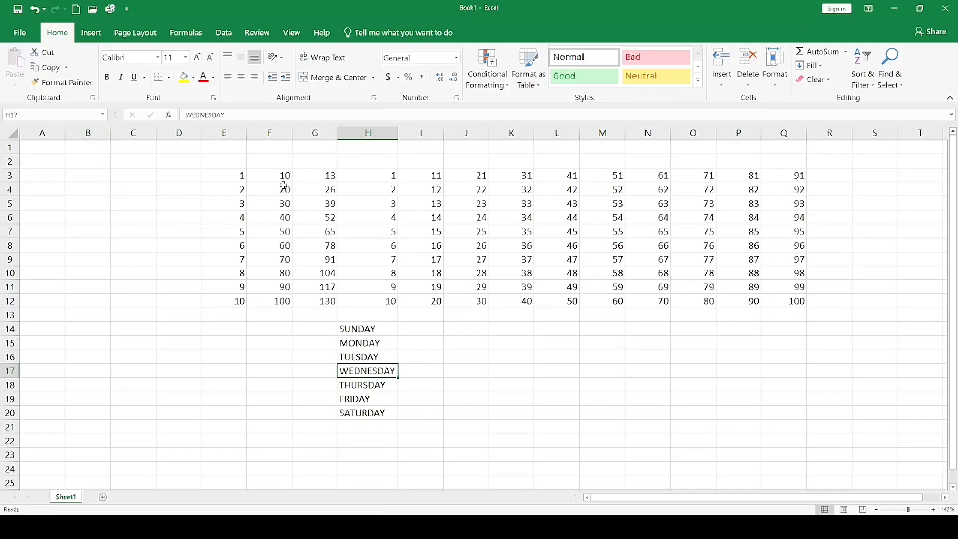
left_click_drag(352, 329, 381, 413)
left_click(419, 370)
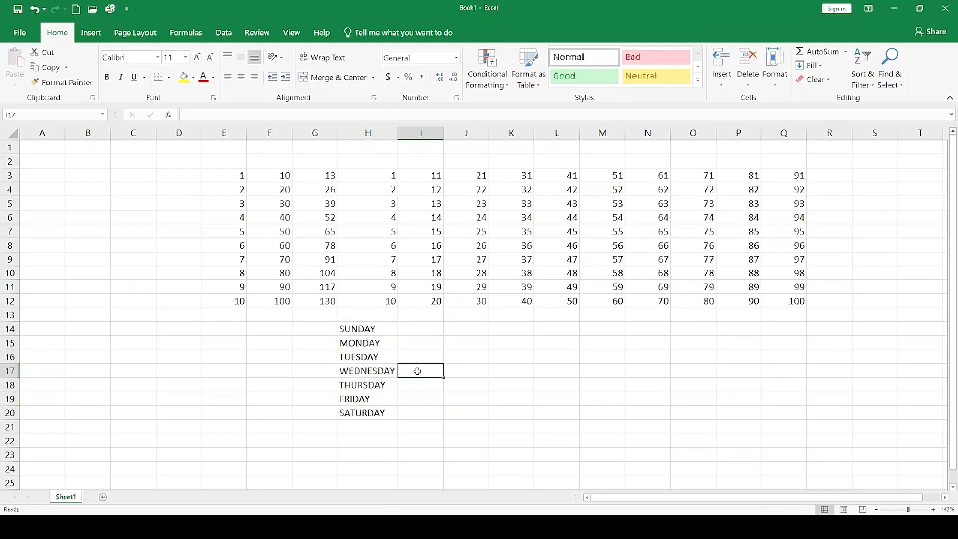
left_click_drag(366, 330, 383, 411)
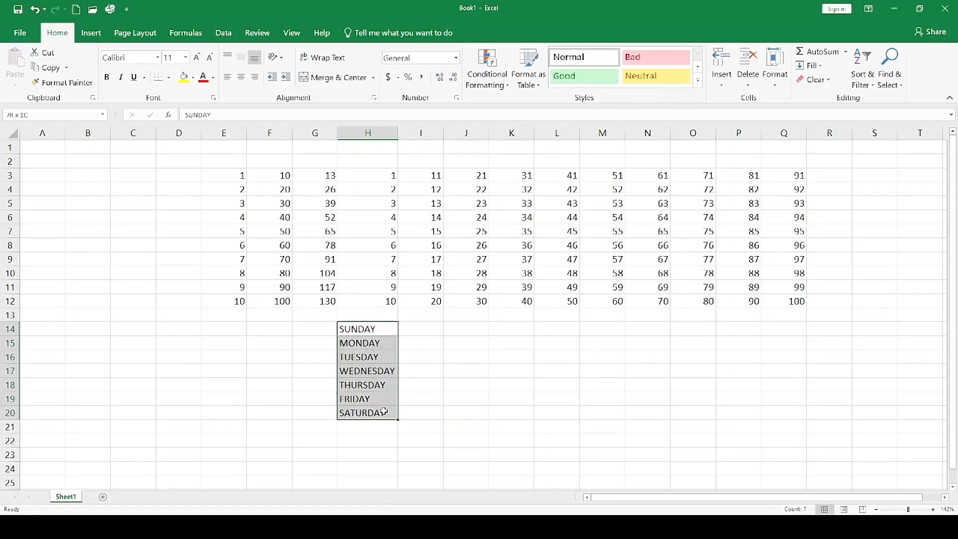
left_click(424, 343)
left_click(379, 327)
double_click(379, 327)
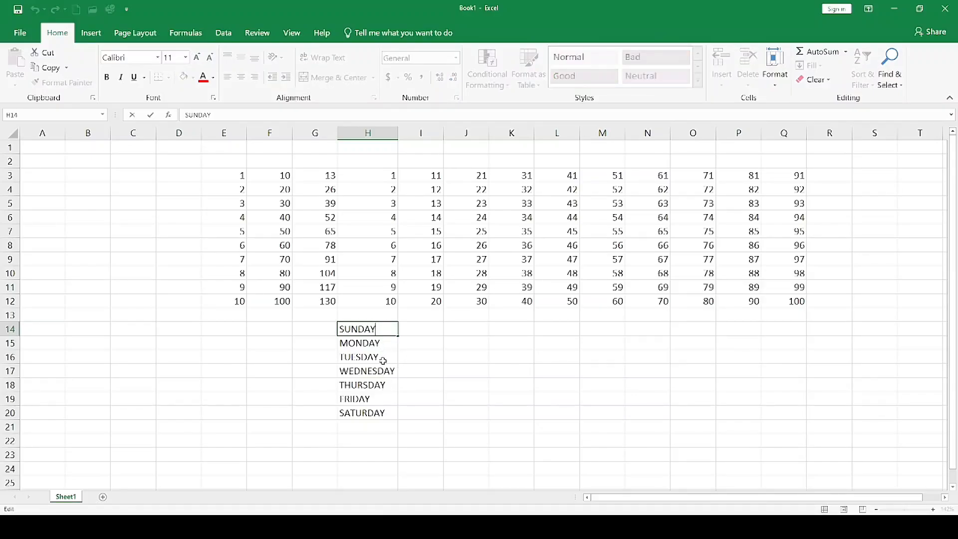
left_click(428, 345)
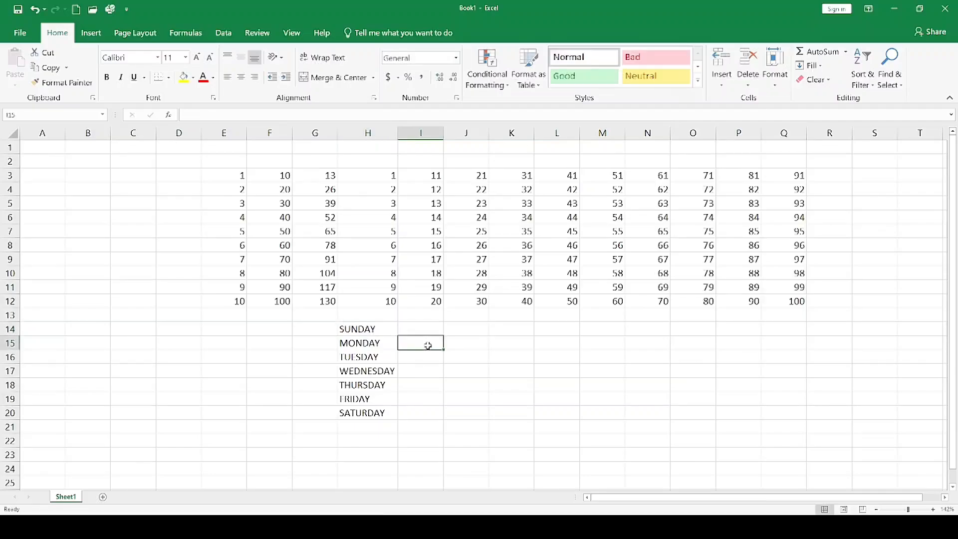
Cut the weekday list from H14:H20, paste it at L14, and AutoFit the width of column L.
left_click_drag(374, 328, 377, 411)
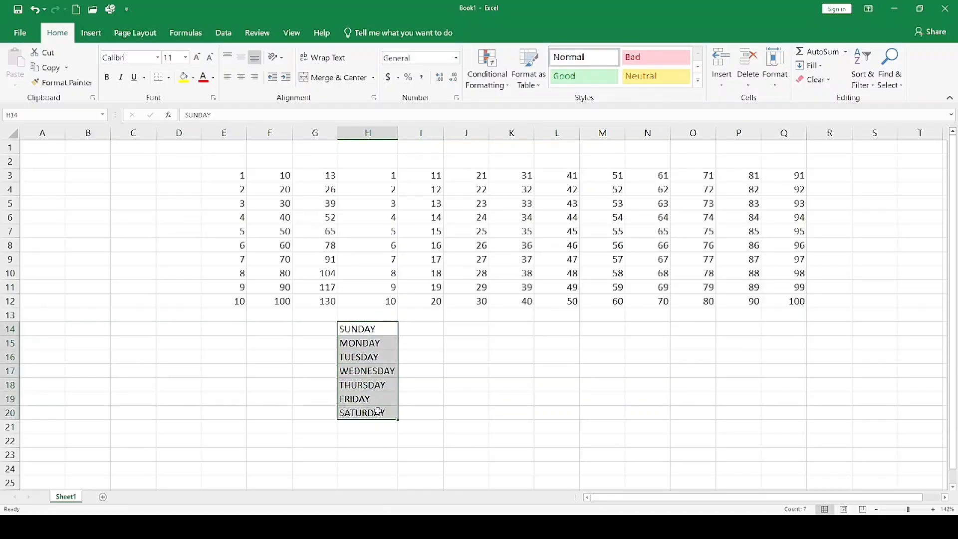
left_click(50, 54)
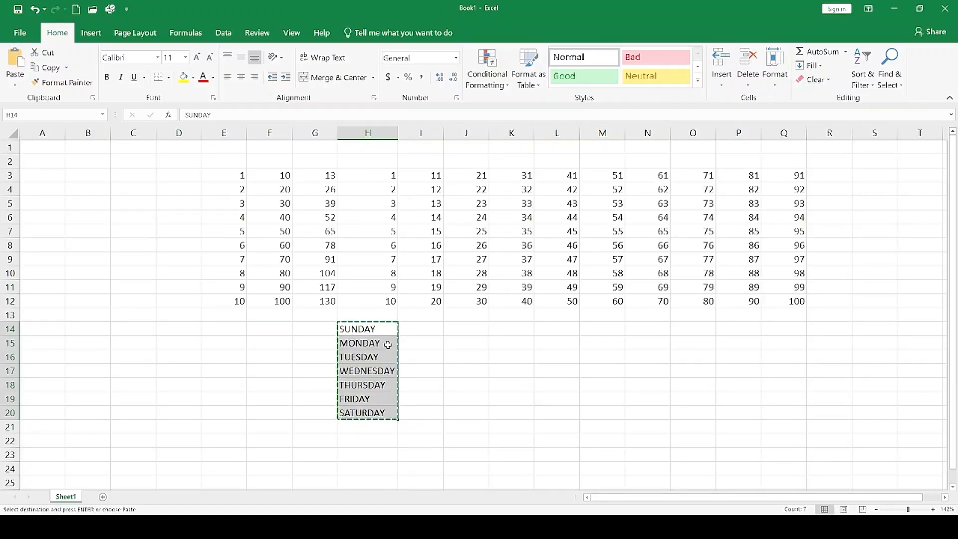
left_click(548, 327)
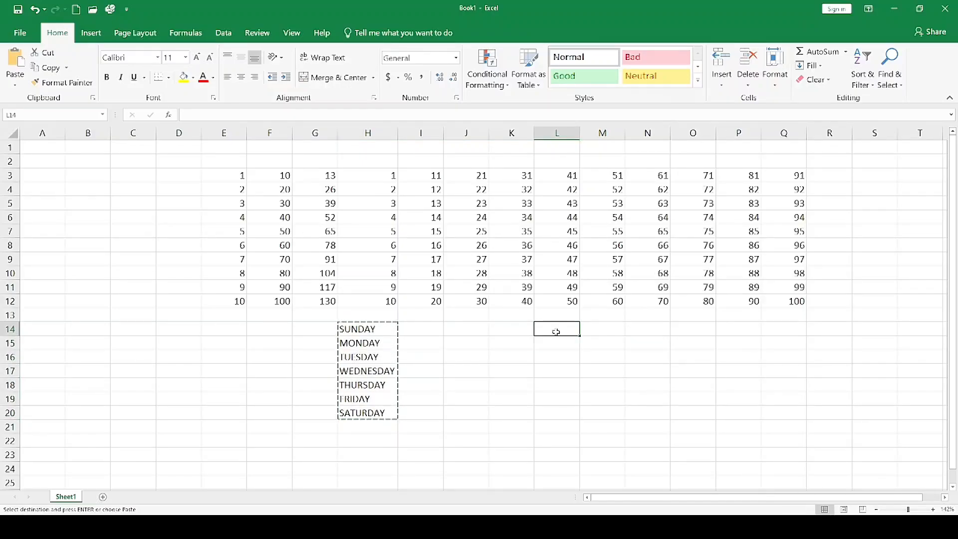
left_click(14, 70)
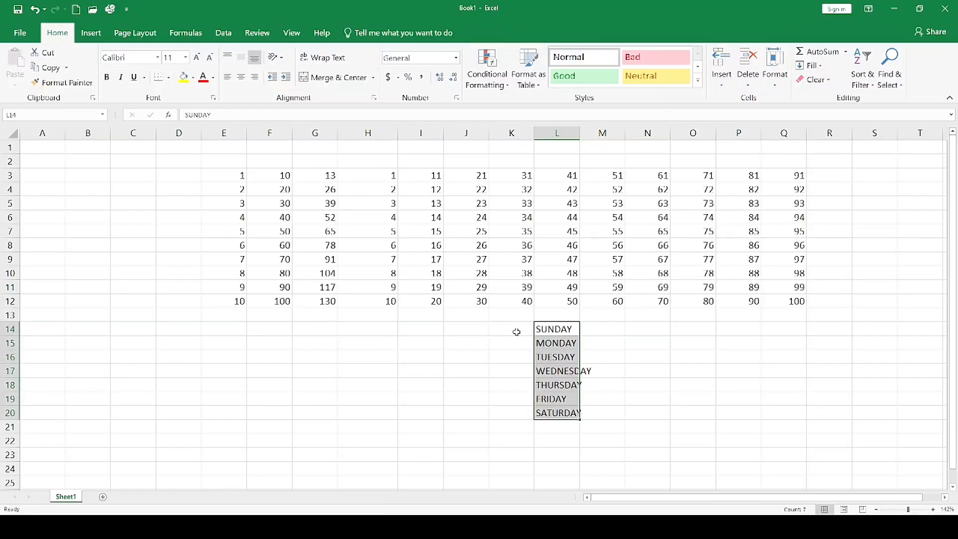
double_click(579, 133)
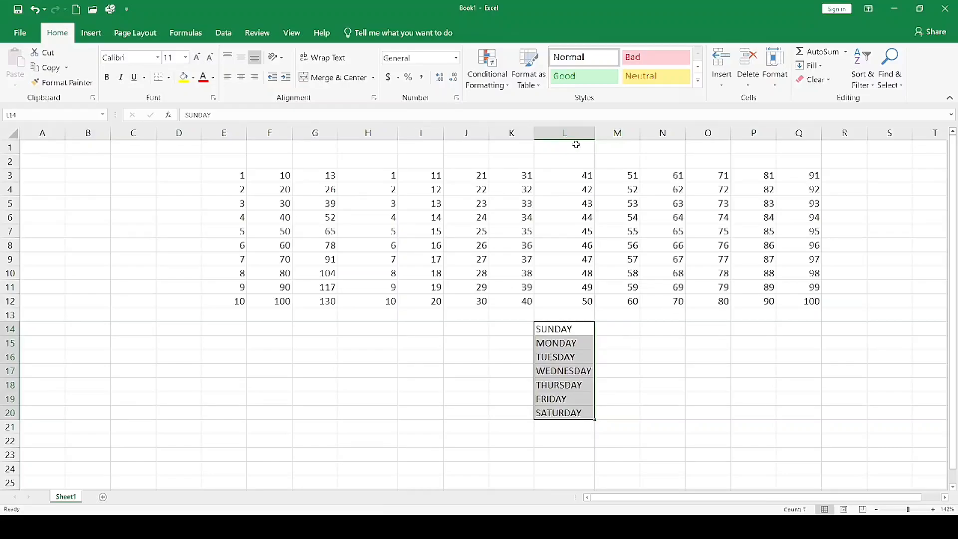
left_click(451, 383)
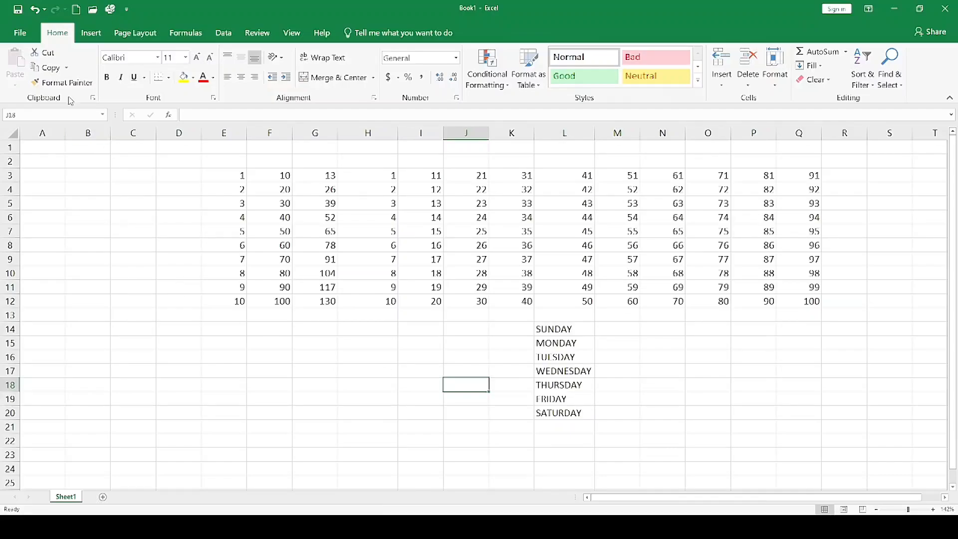
left_click_drag(549, 331, 571, 412)
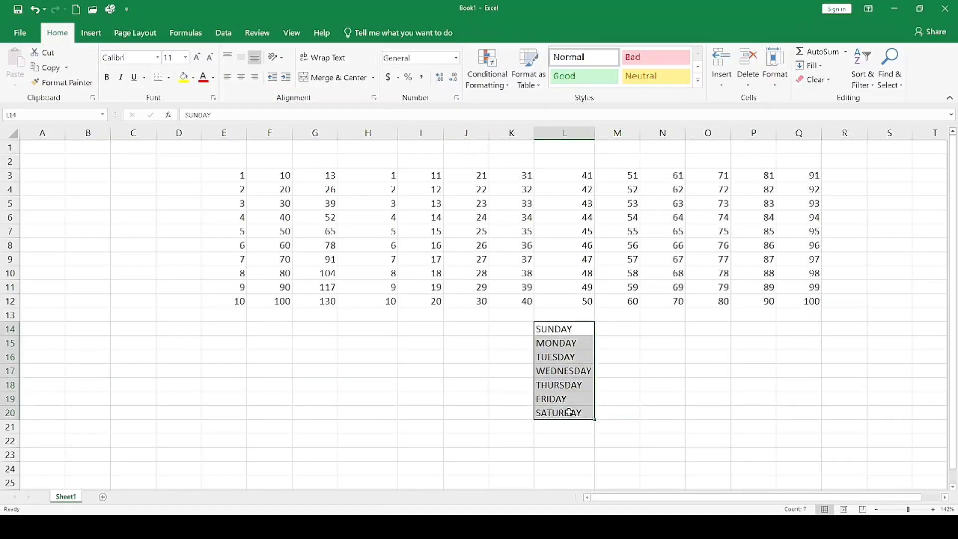
left_click(616, 347)
left_click(564, 330)
double_click(564, 329)
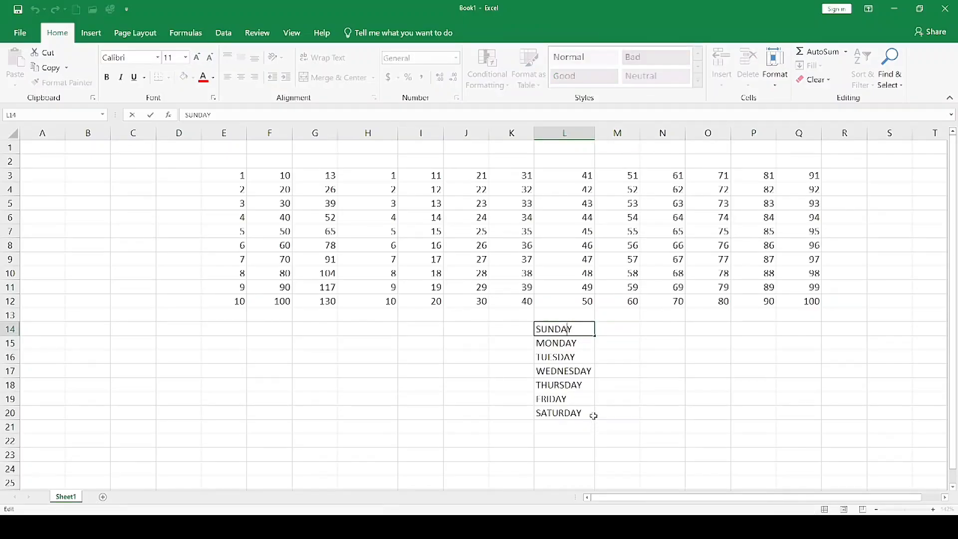
left_click(624, 354)
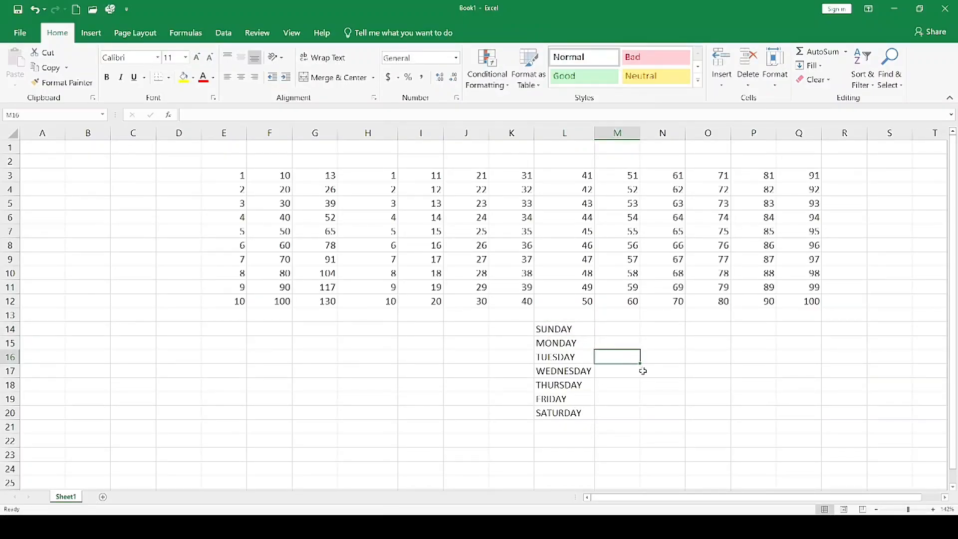
Copy the weekday list from L14:L20 to G14 and AutoFit the width of column G.
left_click_drag(574, 329, 578, 411)
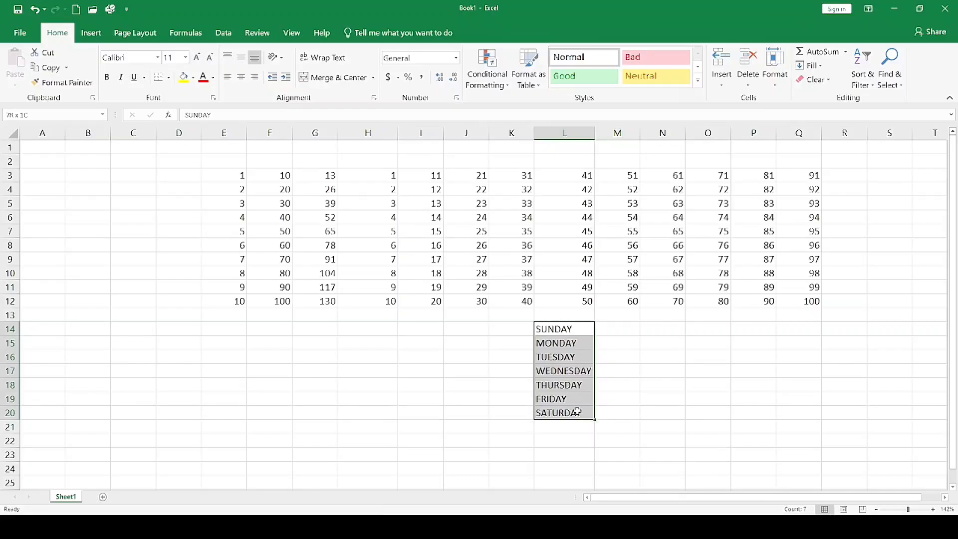
left_click(48, 68)
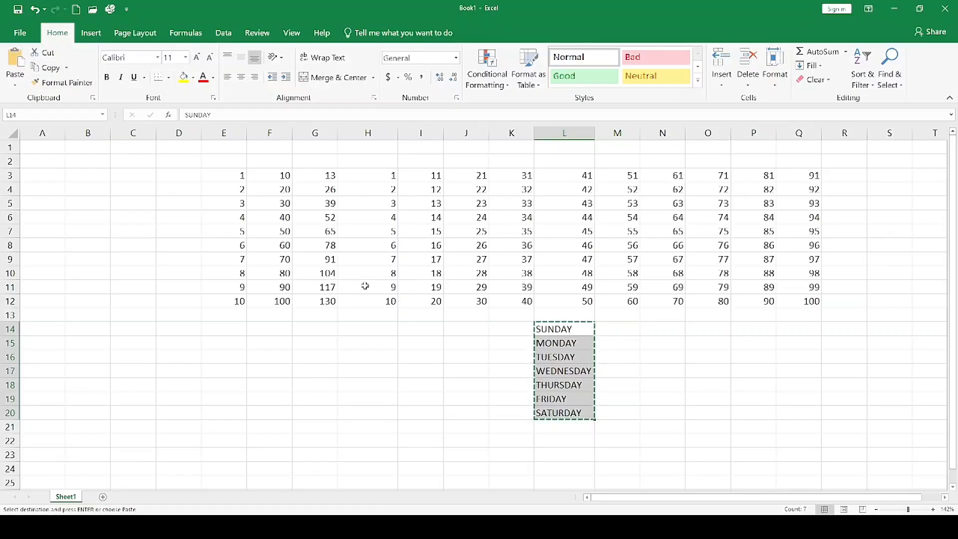
left_click(319, 326)
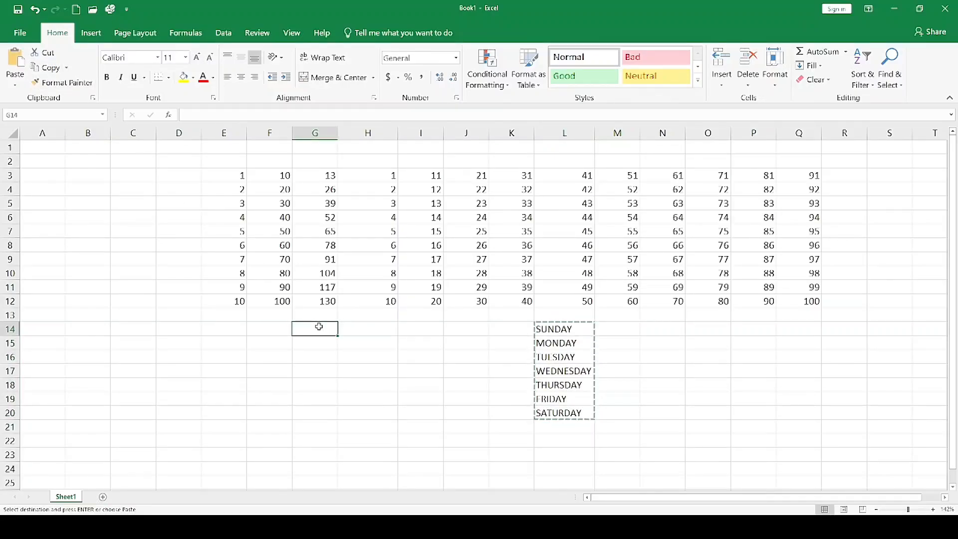
left_click(15, 61)
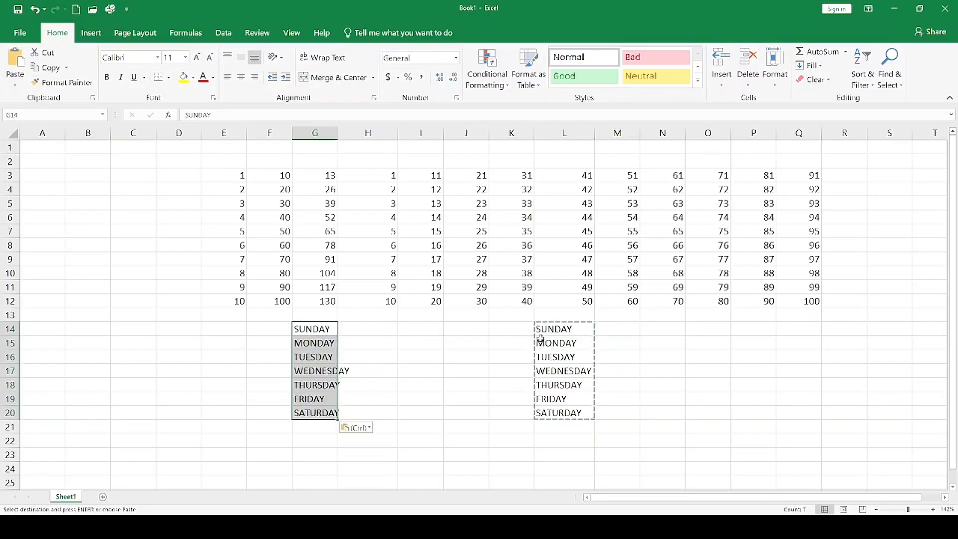
left_click(327, 369)
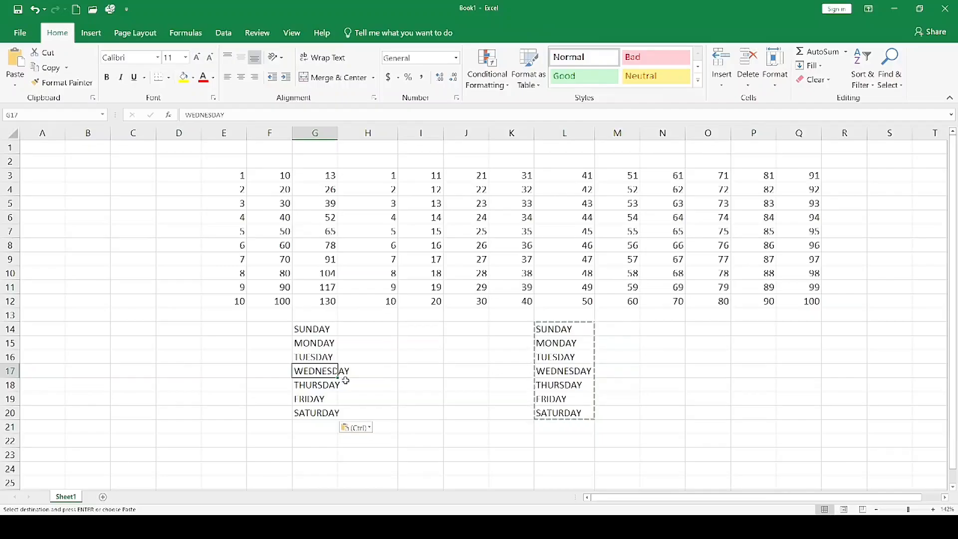
double_click(338, 134)
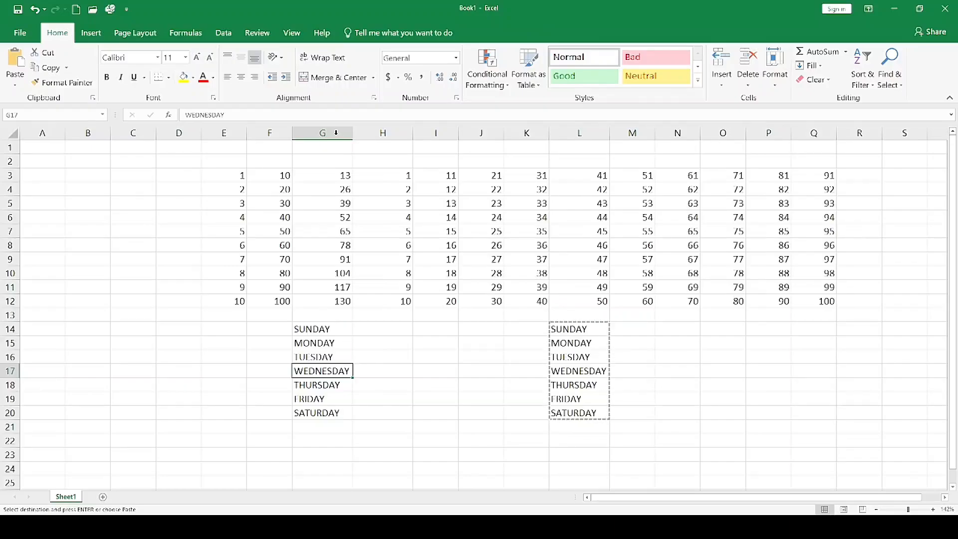
key("Up")
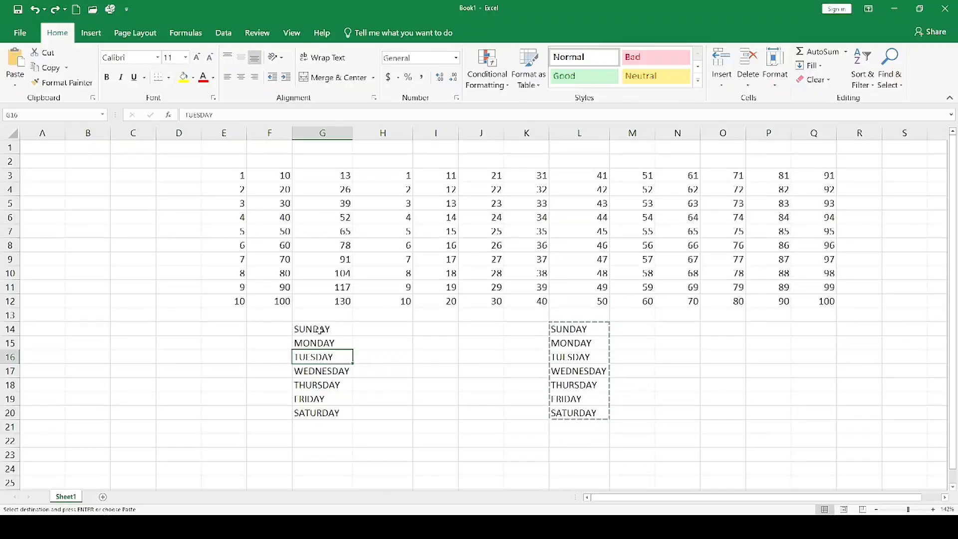
Format the weekday list in G14:G20 with the Arial Black font in red.
left_click_drag(320, 328, 331, 412)
left_click(157, 57)
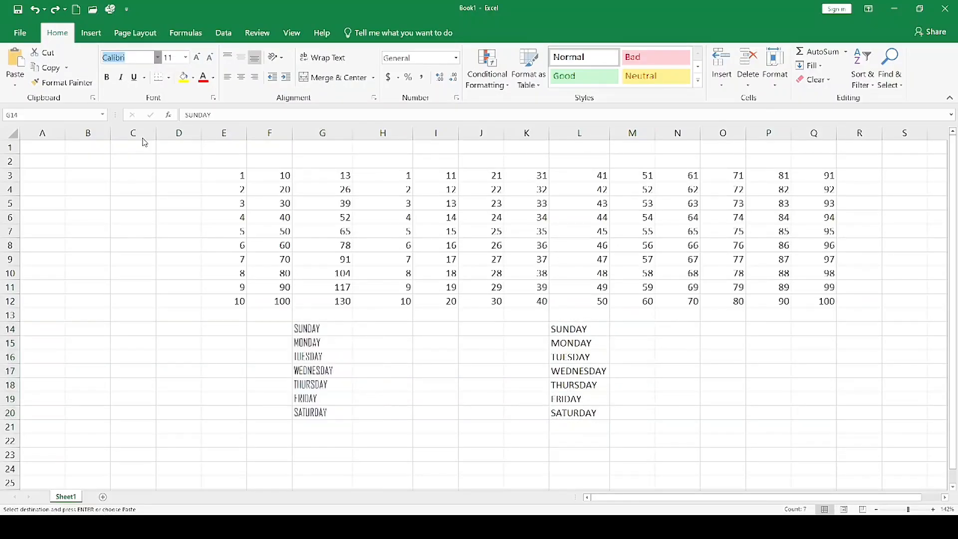
left_click(158, 287)
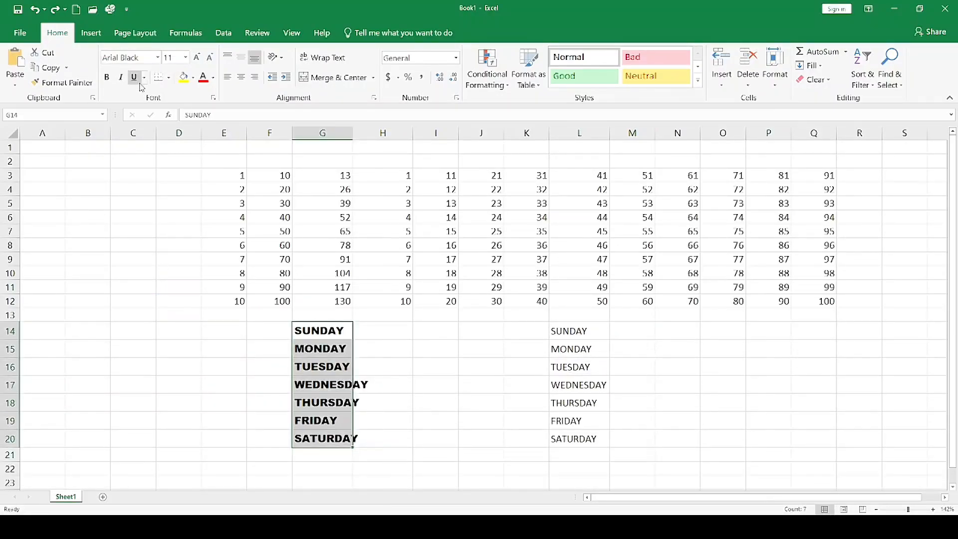
left_click(202, 77)
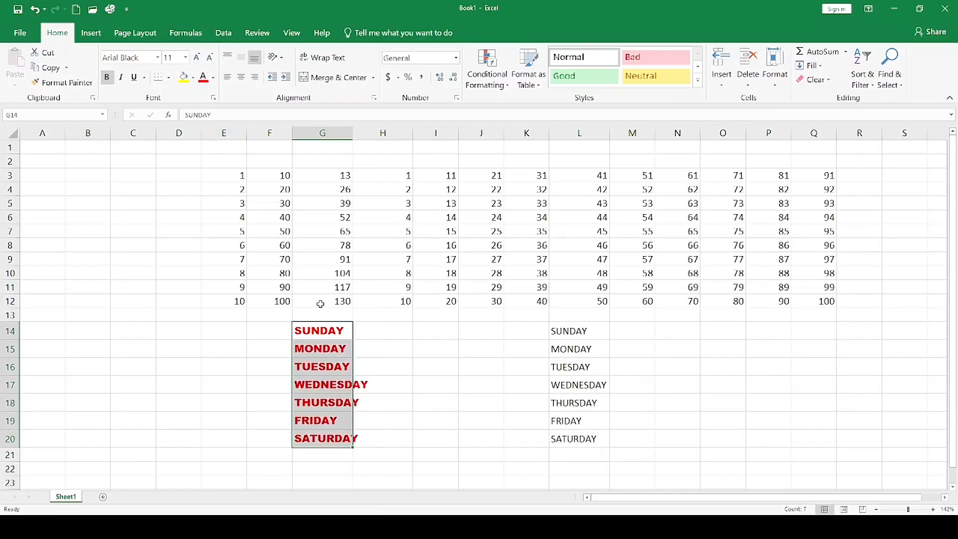
Apply the formatting of cell G14 to the weekday list in L14:L20 with Format Painter.
left_click(330, 349)
left_click(309, 331)
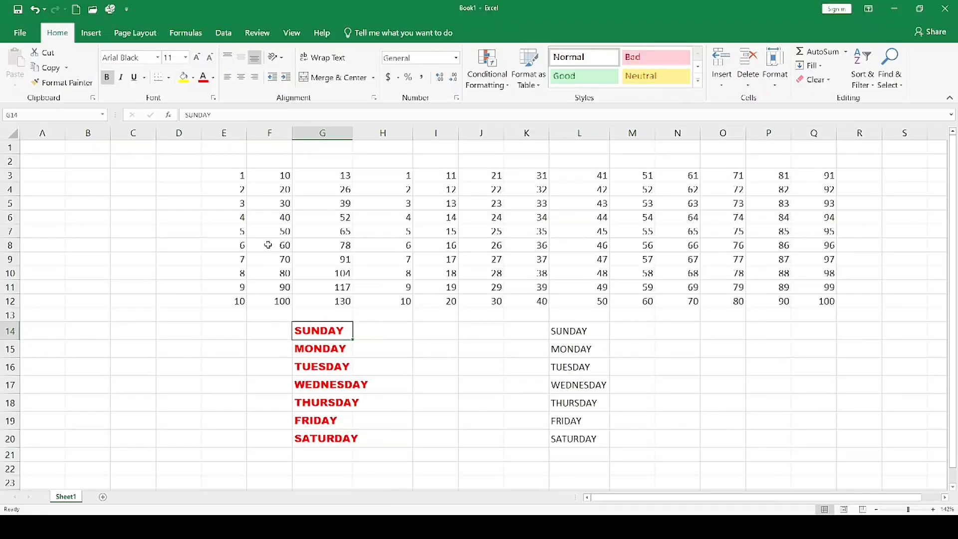
left_click(56, 88)
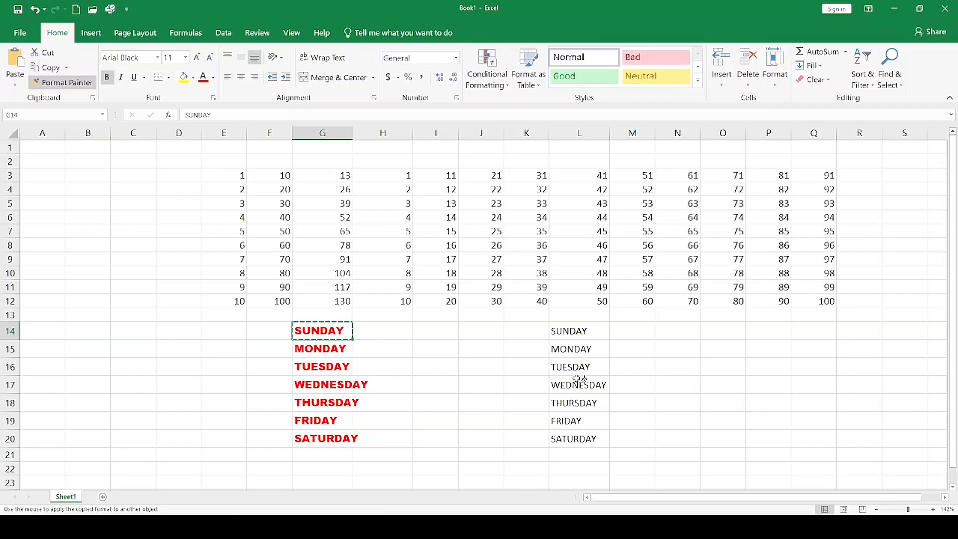
left_click_drag(574, 330, 580, 439)
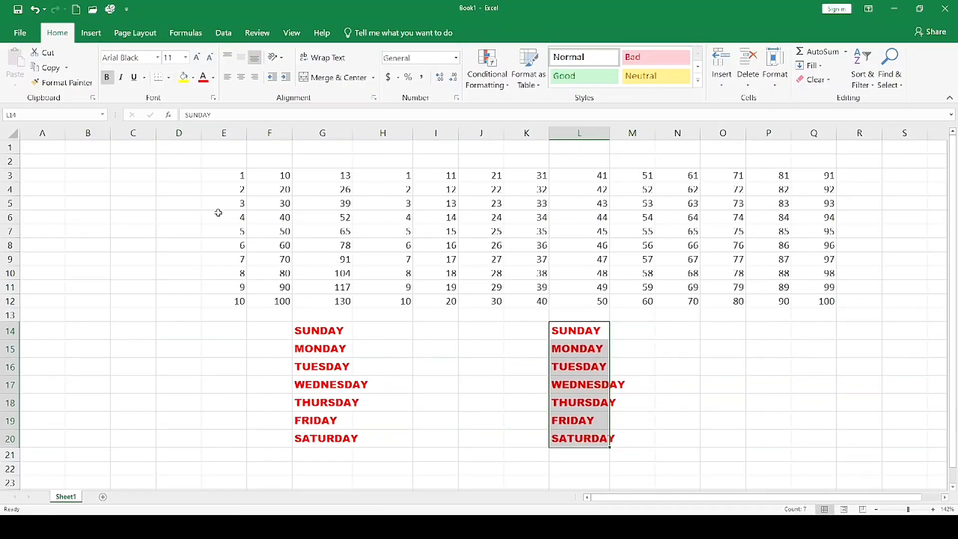
Undo the painted formatting in column L, the font changes and AutoFit in column G, and the weekday list pasted in G14:G20.
key("ctrl+z")
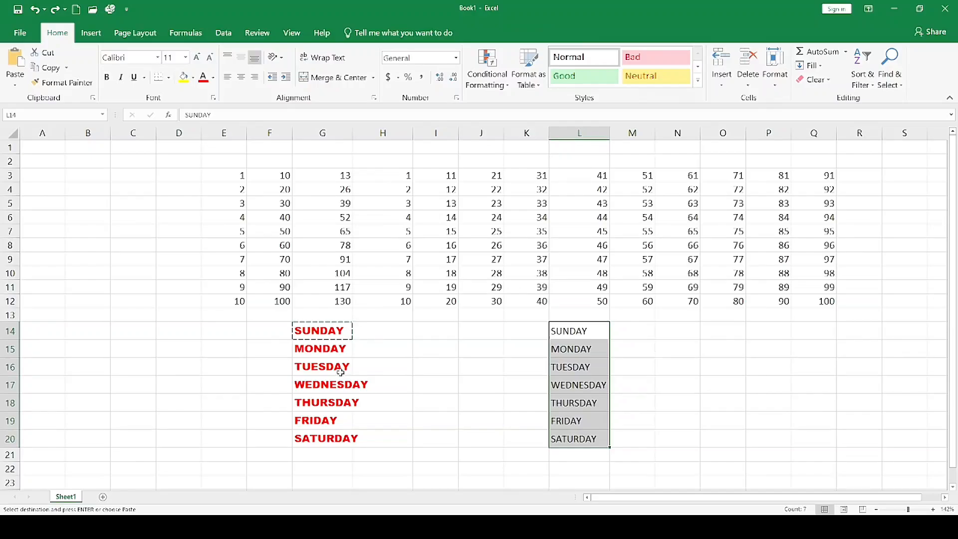
key("ctrl+z")
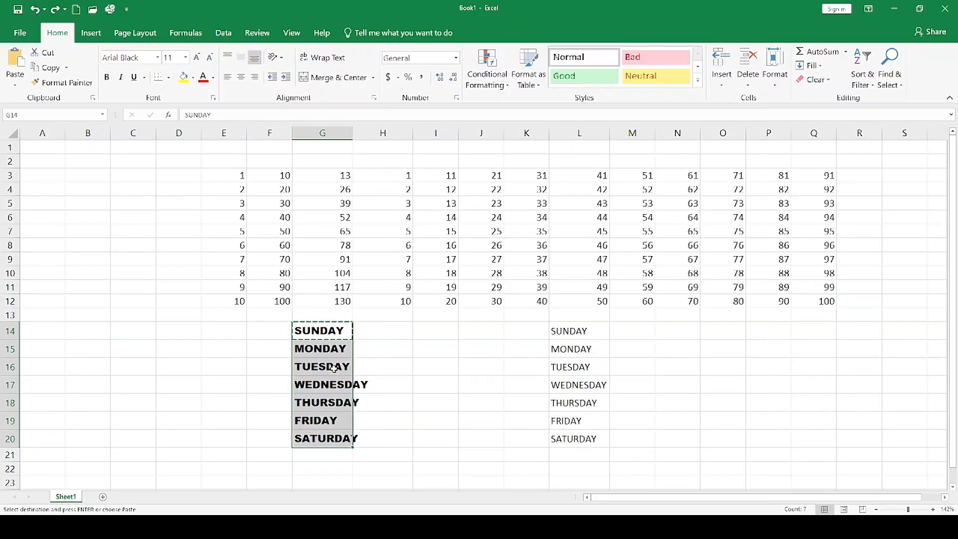
key("ctrl+z")
key("ctrl+z")
key("ctrl+z")
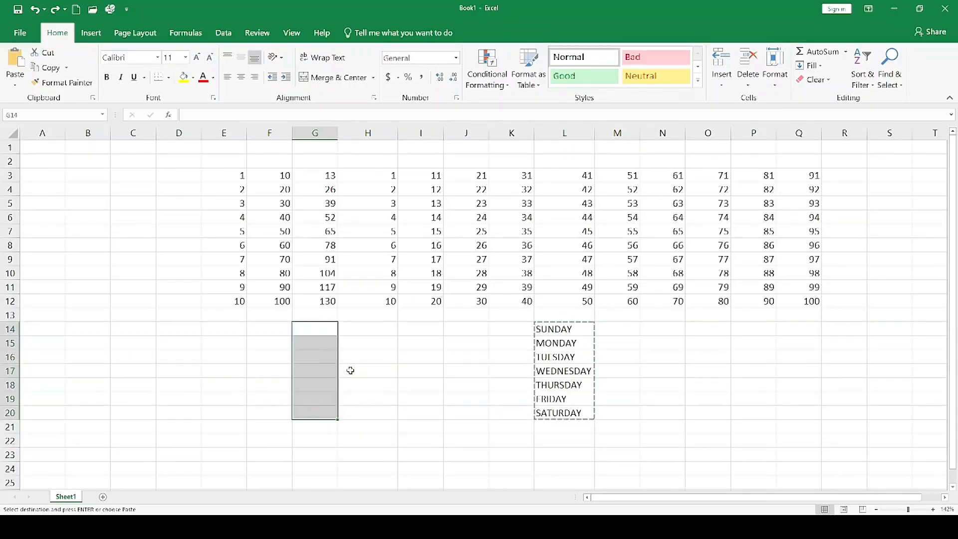
Cancel the pending copy of the weekday list in L14:L20.
left_click(363, 370)
left_click(578, 369)
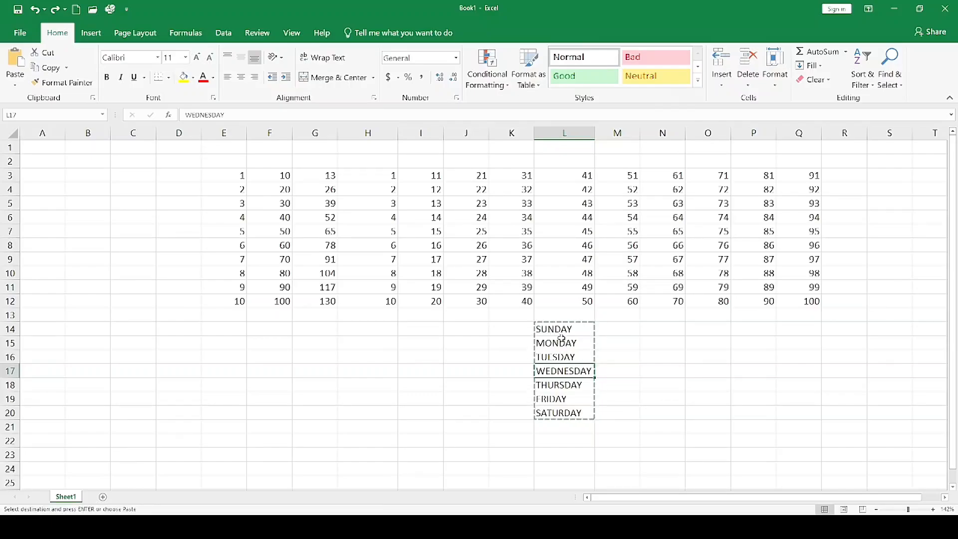
left_click(499, 372)
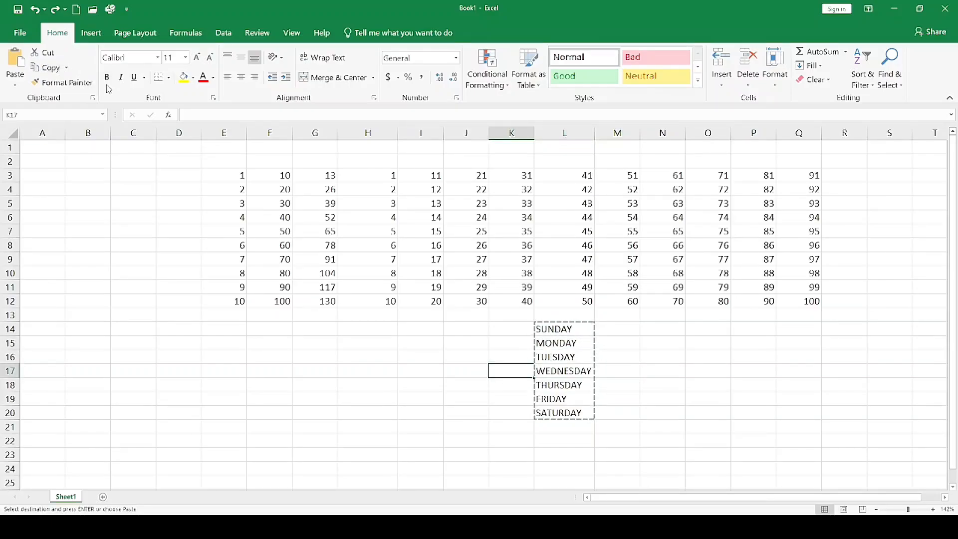
key("Escape")
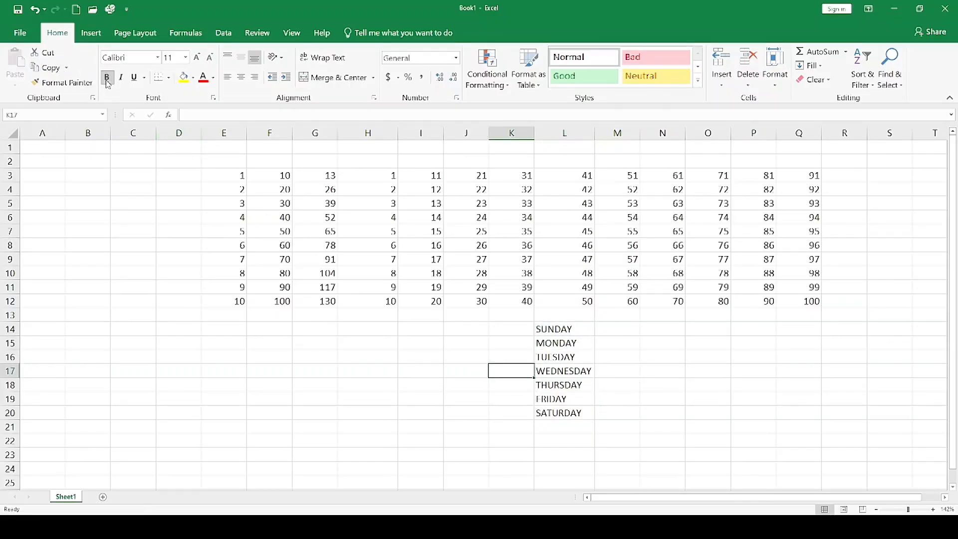
left_click(464, 439)
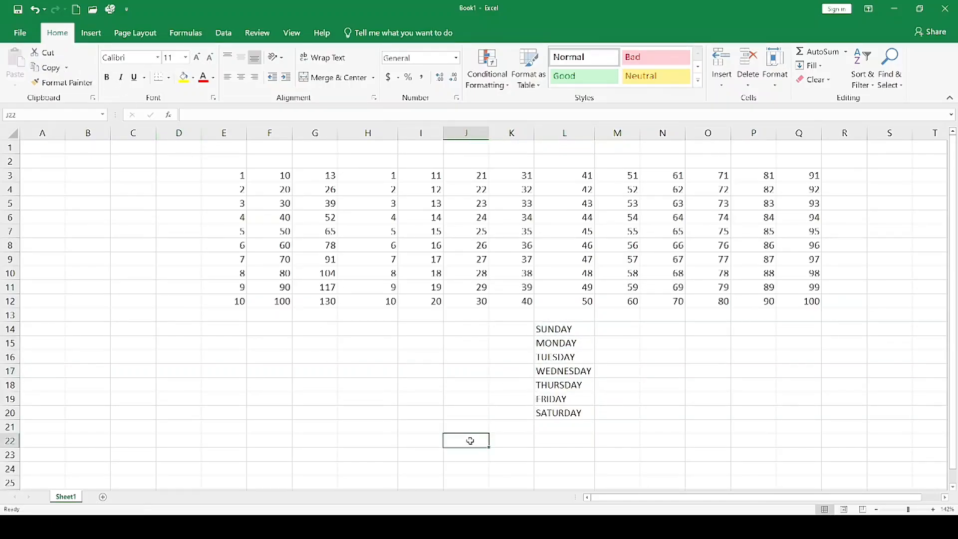
Change the font of MONDAY in cell L15 to Arial Black.
left_click(563, 343)
left_click(129, 57)
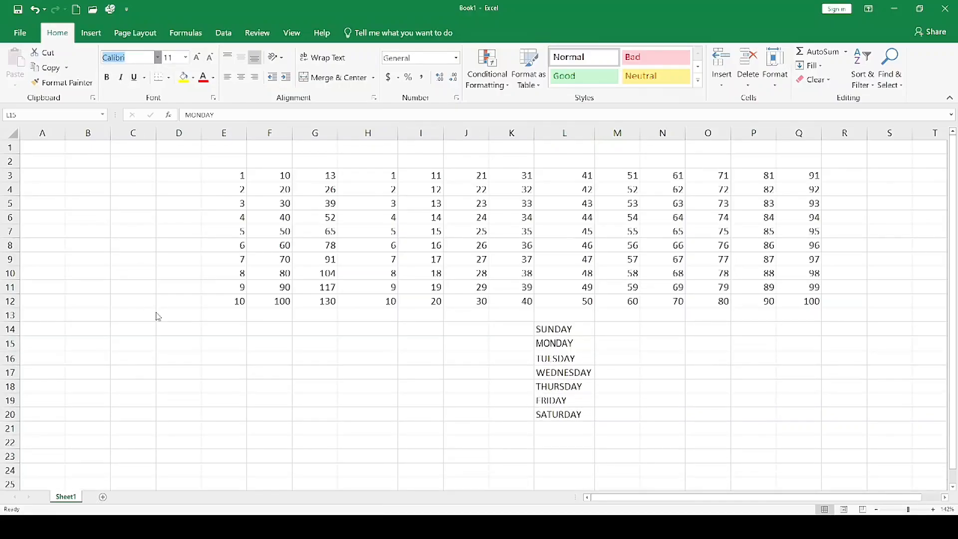
left_click(164, 304)
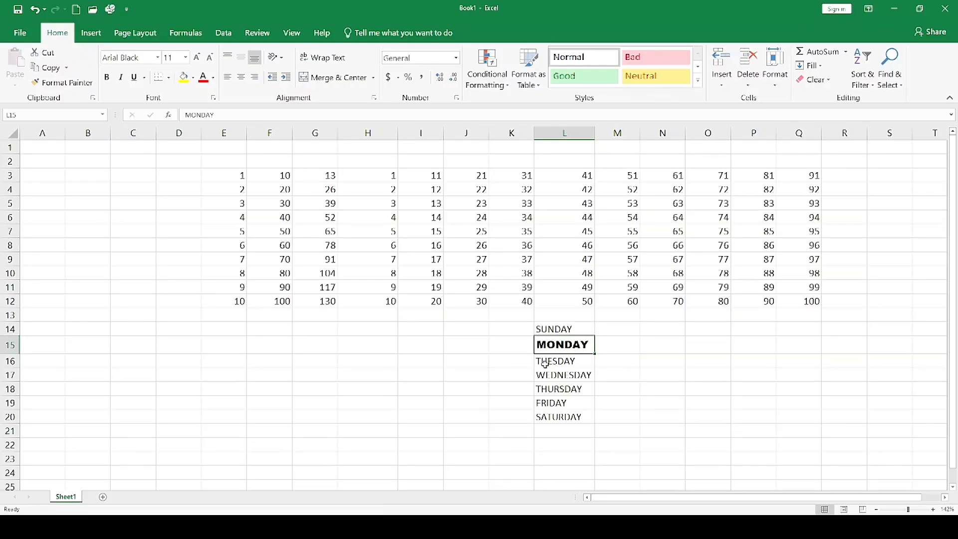
Make TUESDAY in cell L16 bold, italic and underlined.
left_click(545, 364)
left_click(107, 78)
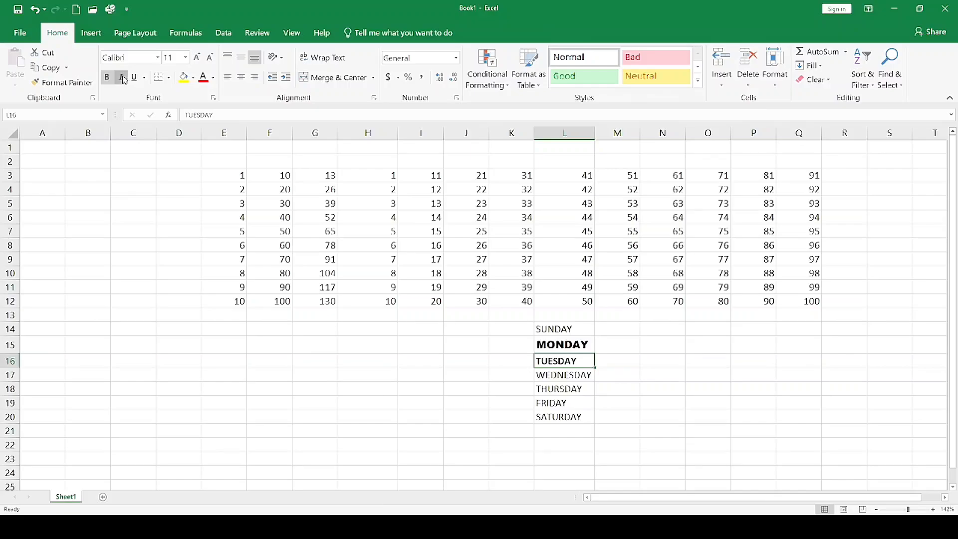
left_click(121, 78)
left_click(134, 78)
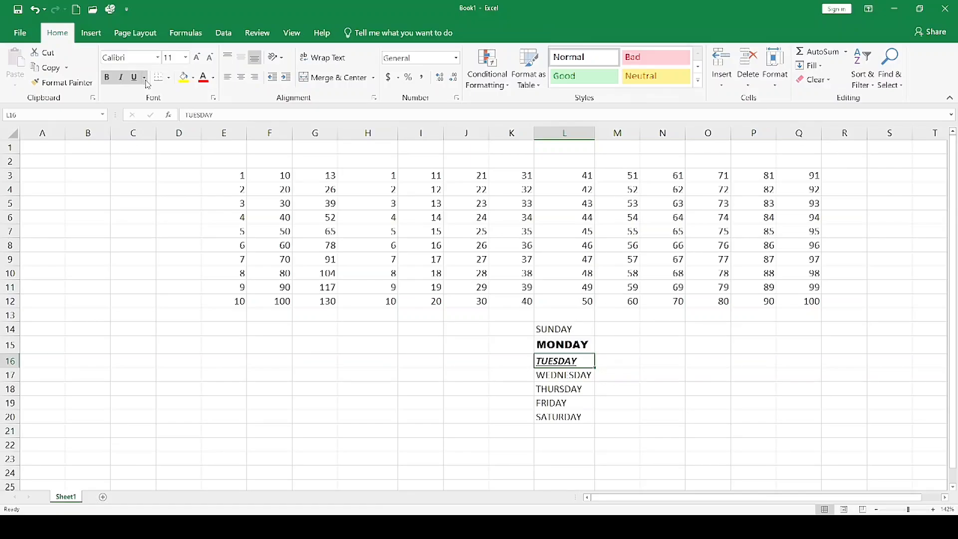
left_click(161, 105)
Set the font size of WEDNESDAY in cell L17 to 18 and decrease it back to 11.
left_click(556, 377)
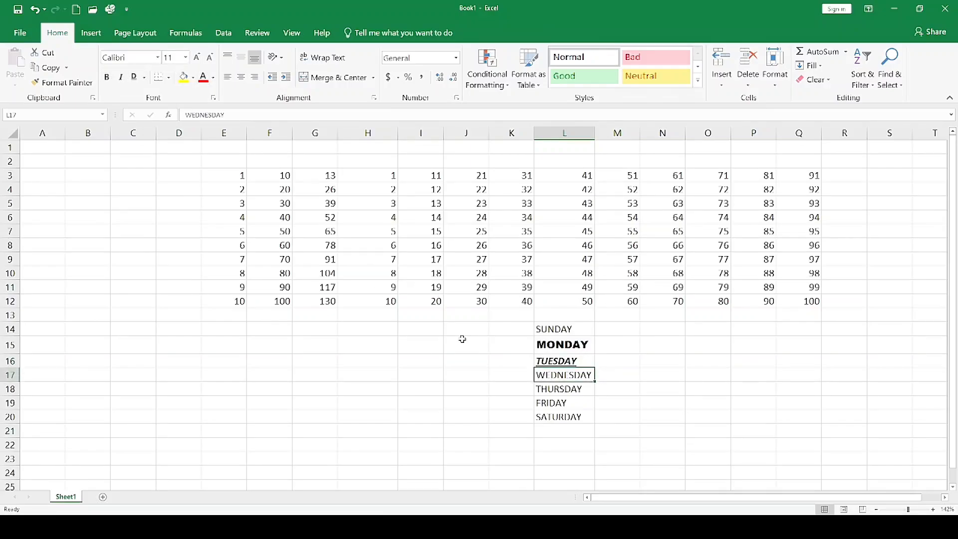
left_click(187, 58)
left_click(170, 138)
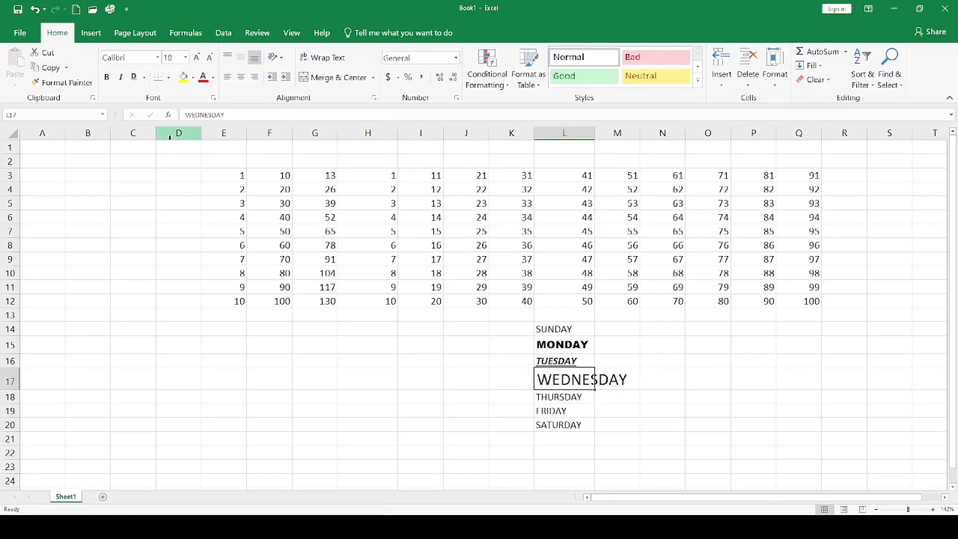
left_click(210, 57)
left_click(209, 57)
left_click(210, 58)
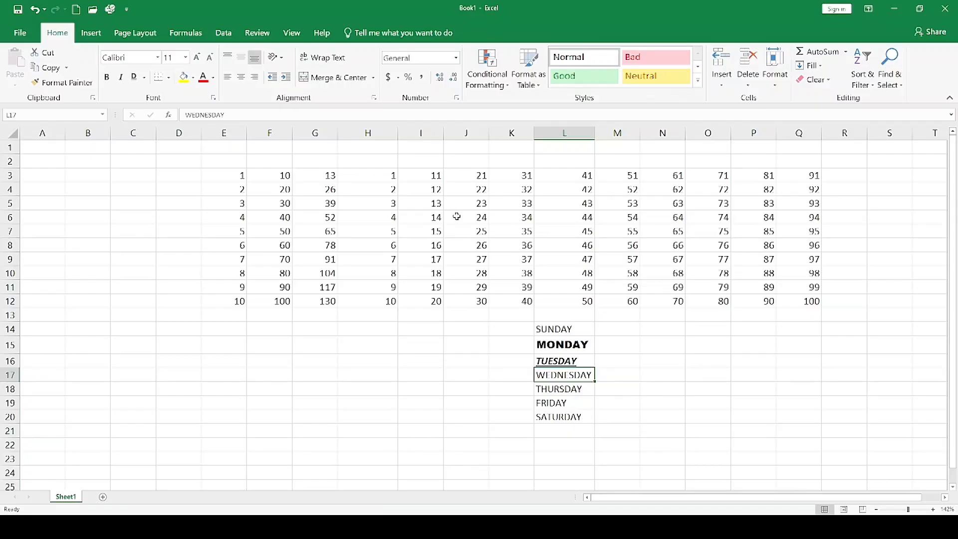
Check in the print preview how the number table in E3:Q12 prints without borders, and return to the sheet.
mouse_move(223, 178)
left_mouse_down()
mouse_move(385, 188)
mouse_move(723, 259)
mouse_move(810, 303)
left_mouse_up()
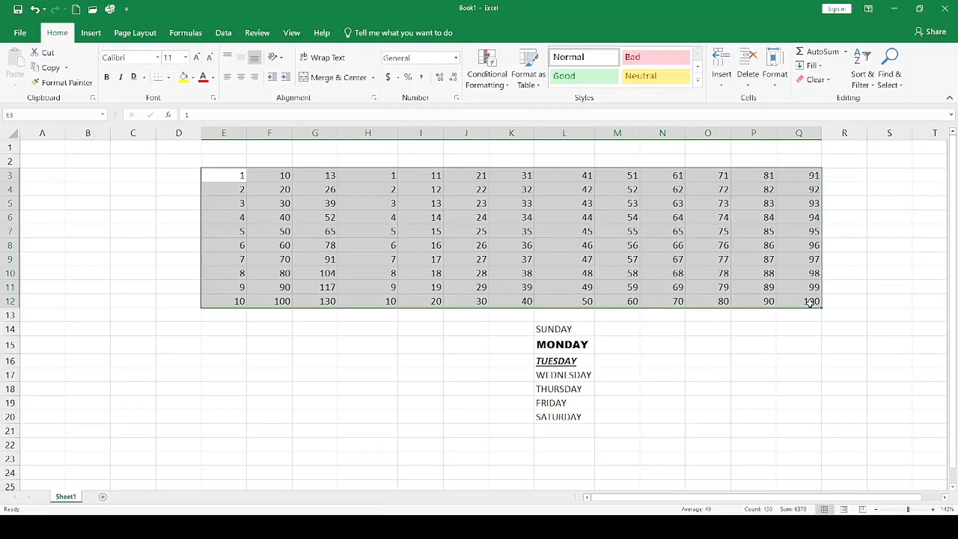
left_click(127, 204)
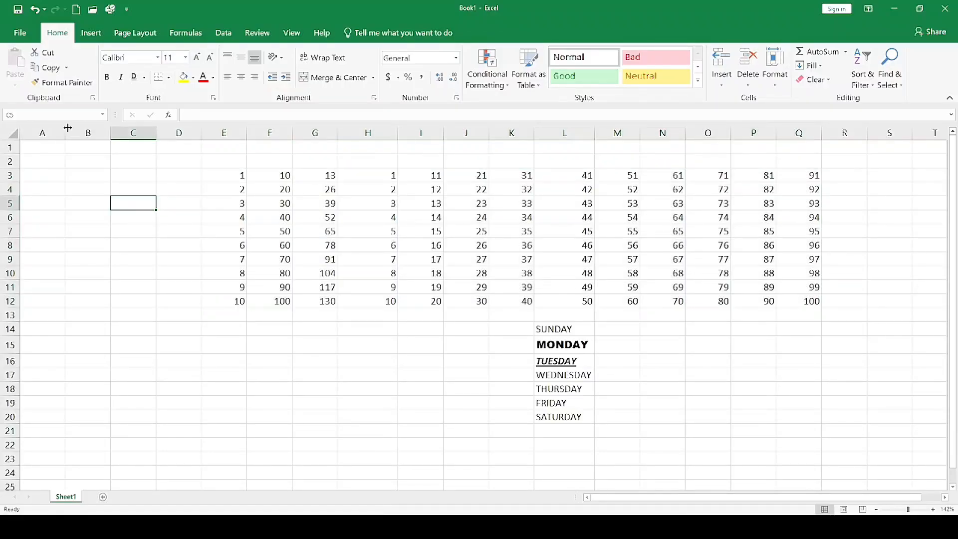
left_click(22, 32)
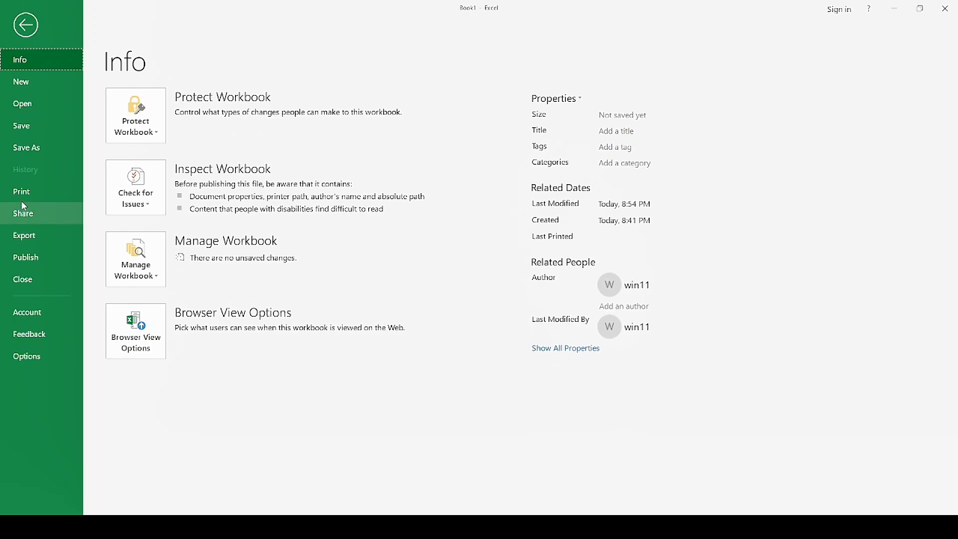
left_click(33, 196)
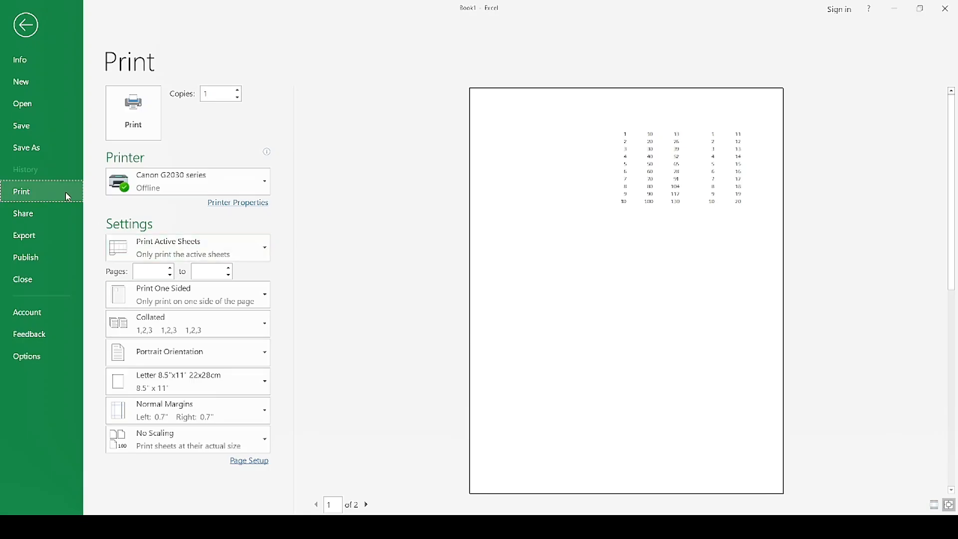
left_click(31, 33)
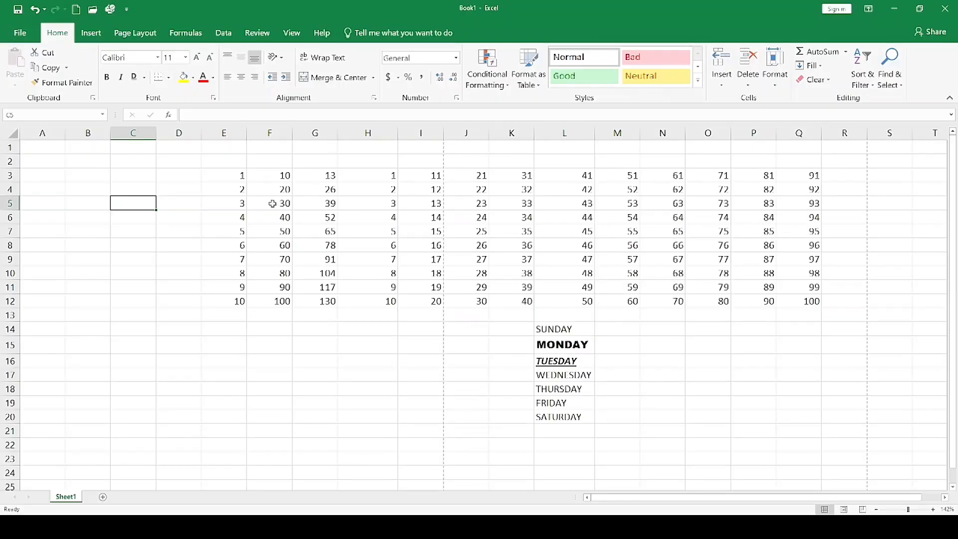
Apply all borders to the number table in E3:Q12.
left_click_drag(220, 182, 798, 303)
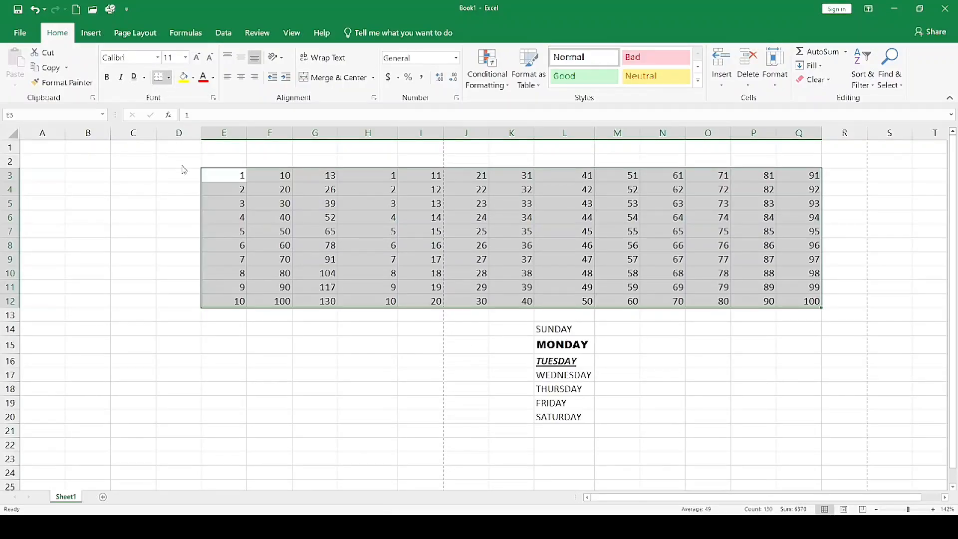
left_click(315, 231)
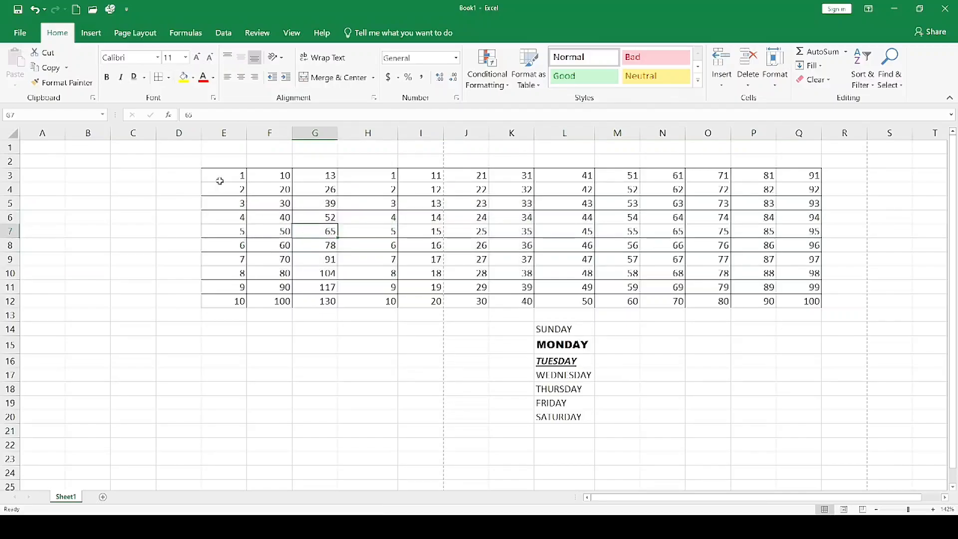
left_click_drag(230, 179, 799, 305)
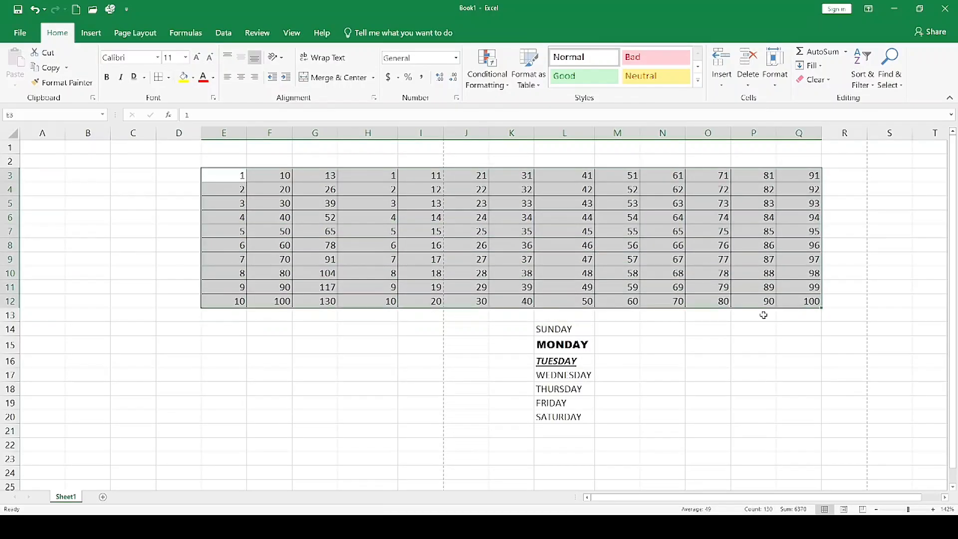
left_click(450, 387)
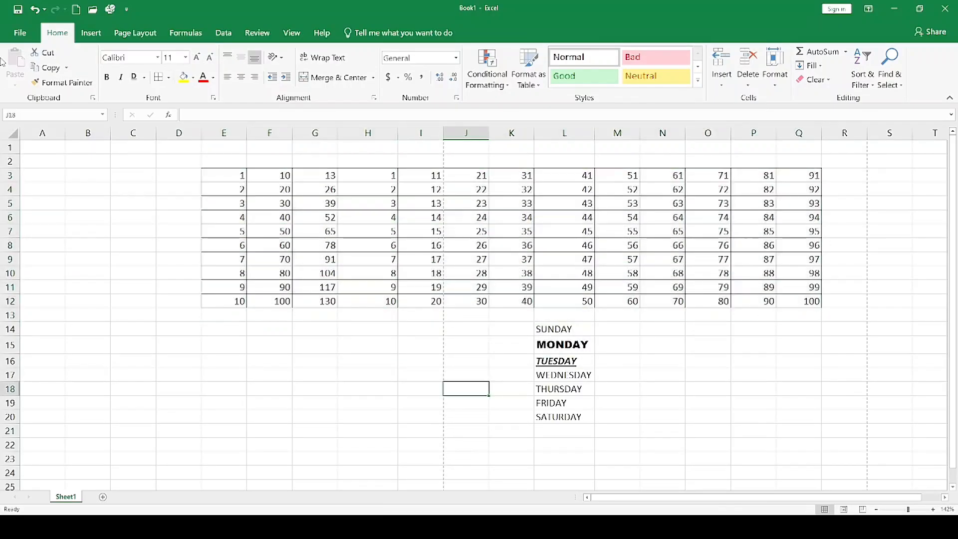
Check the bordered number table in the print preview and return to the sheet.
left_click(23, 34)
left_click(28, 191)
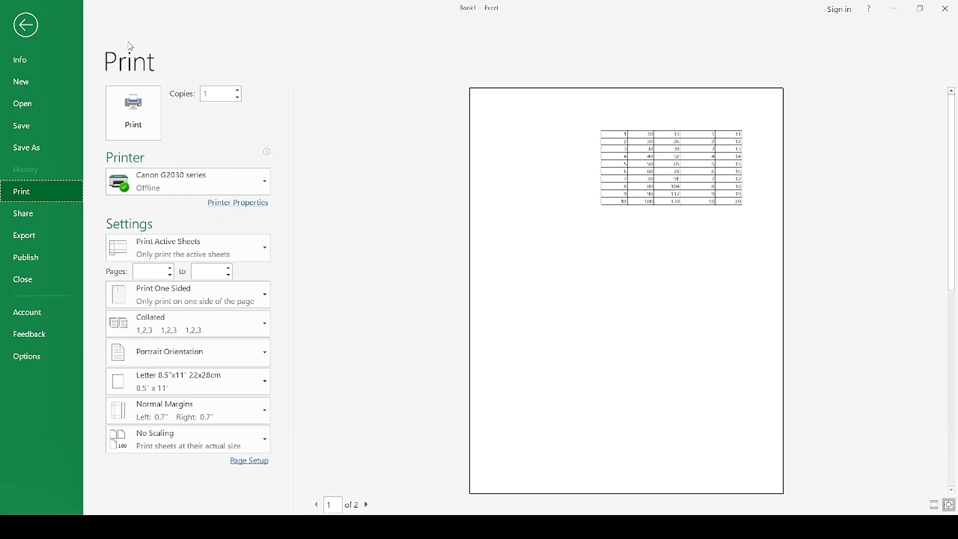
left_click(23, 32)
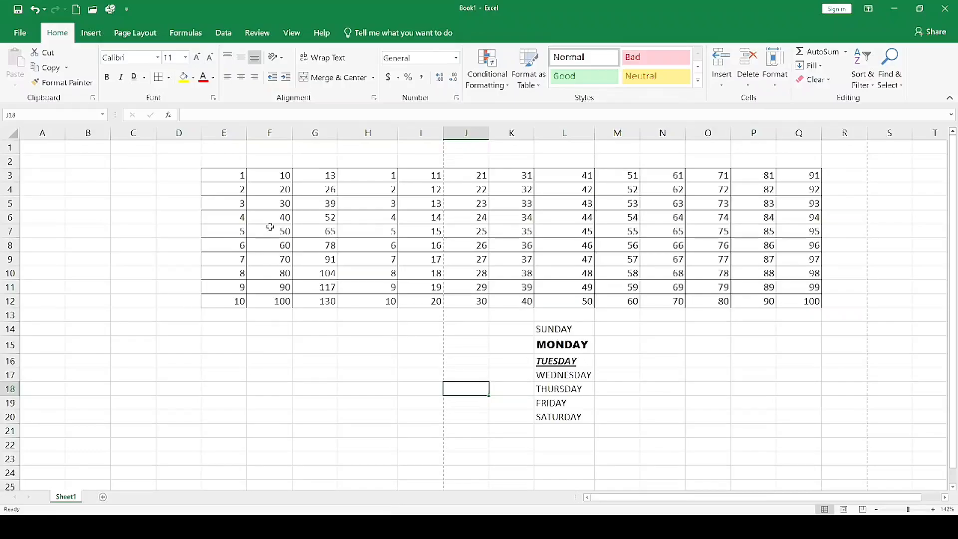
Fill cell E3 of the number table with red.
left_click(230, 174)
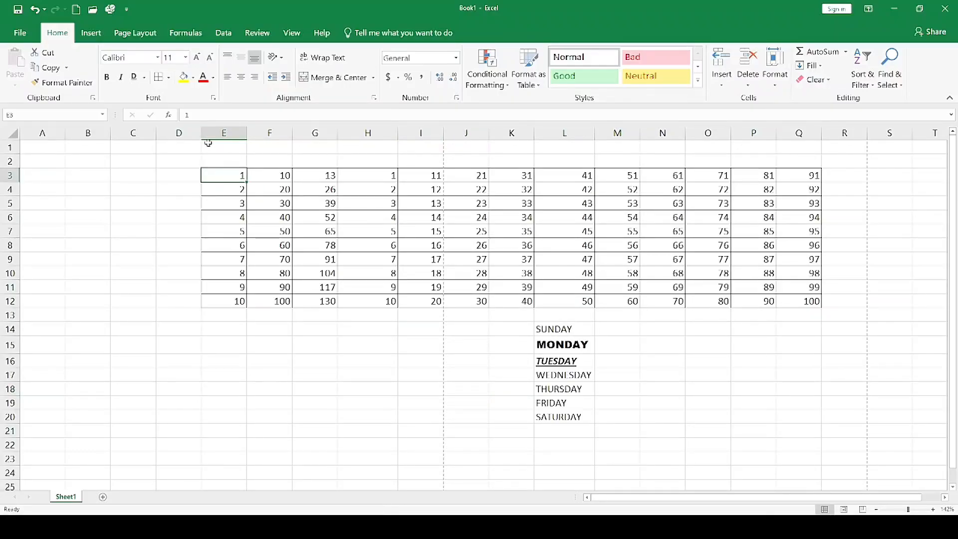
left_click(195, 77)
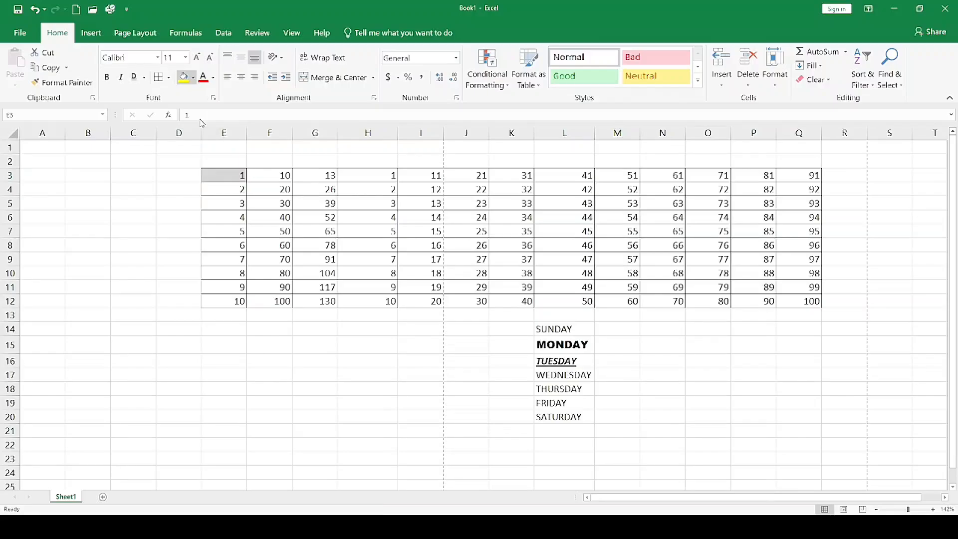
left_click(195, 176)
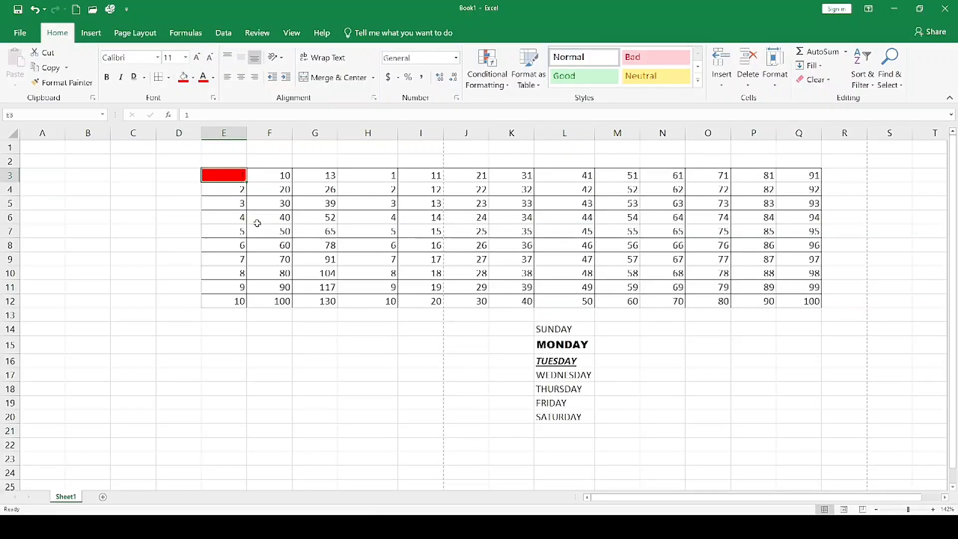
Fill cell I6 and the range F6:G8 with the same red.
left_click(229, 190)
left_click(423, 218)
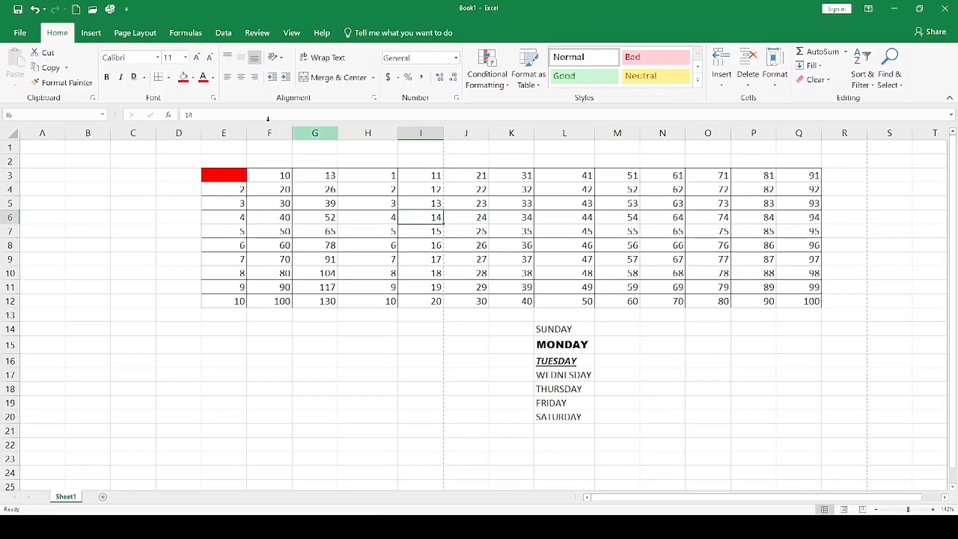
left_click(184, 80)
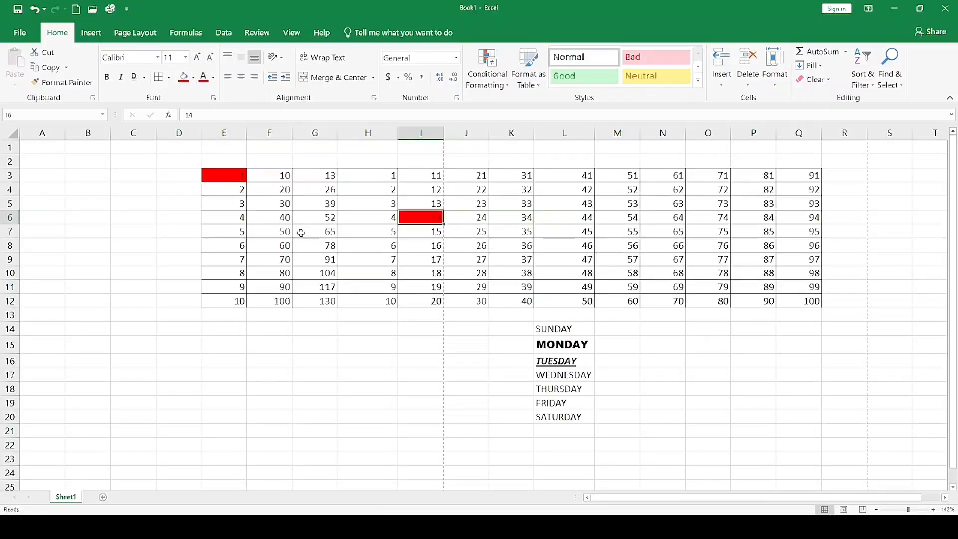
left_click_drag(259, 213, 331, 248)
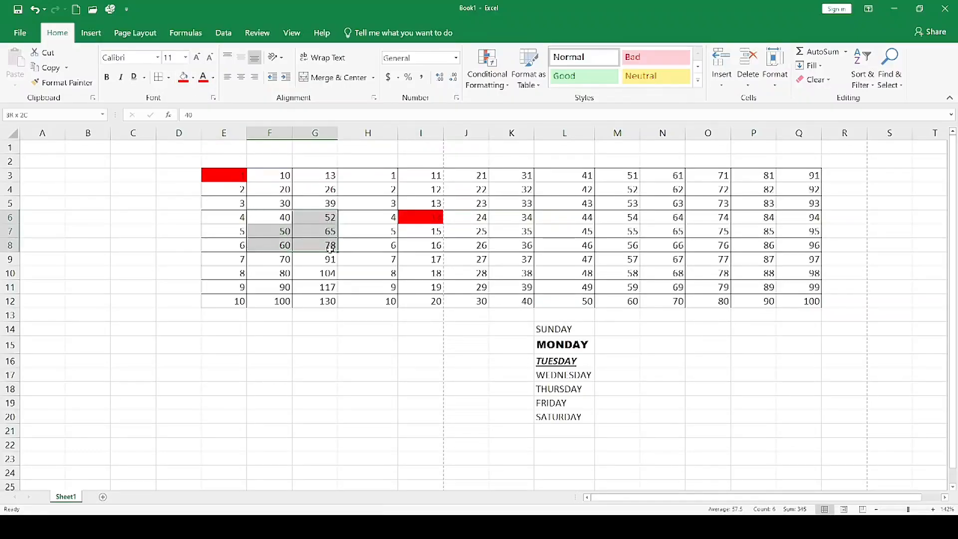
left_click(184, 80)
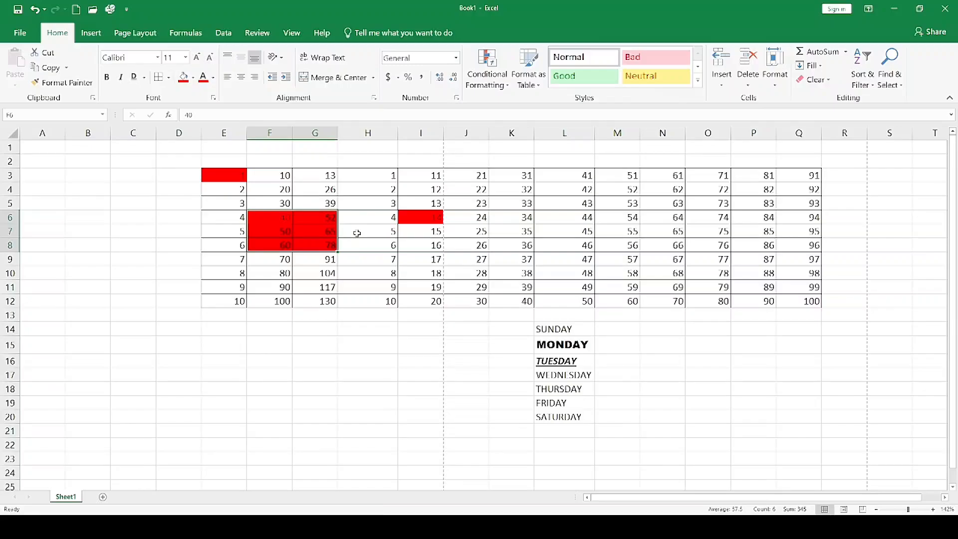
left_click(357, 233)
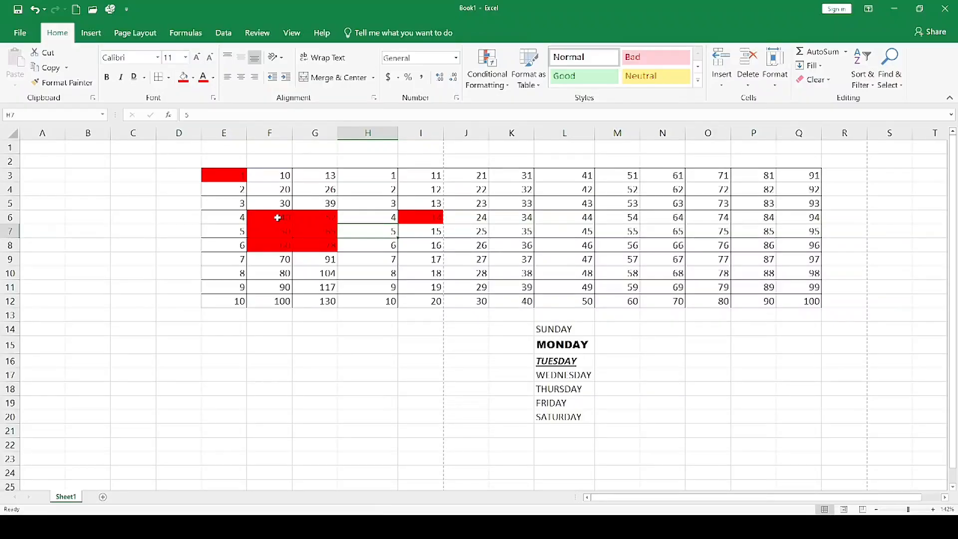
Set the font color of the red-filled cells F6:G8, I6 and E3 to white.
left_click_drag(278, 218, 321, 244)
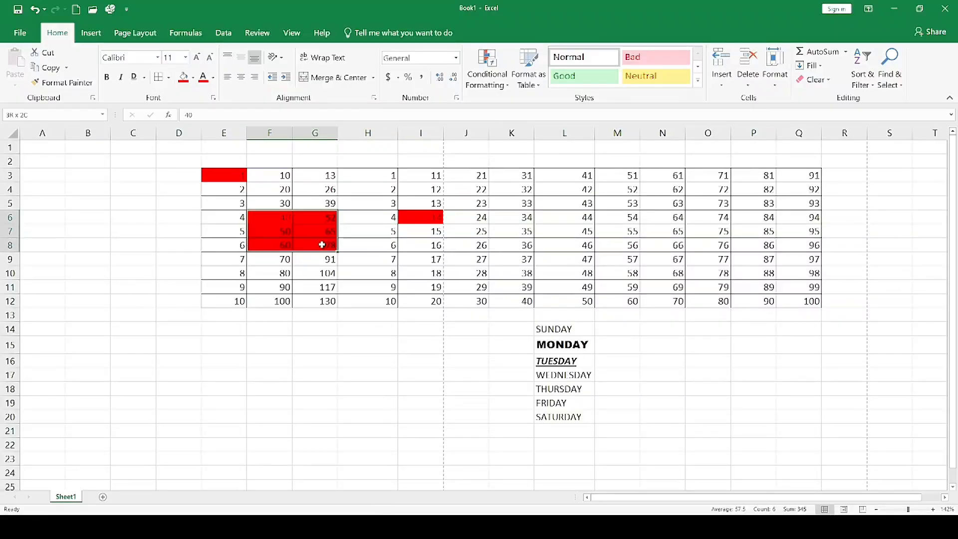
left_click(203, 77)
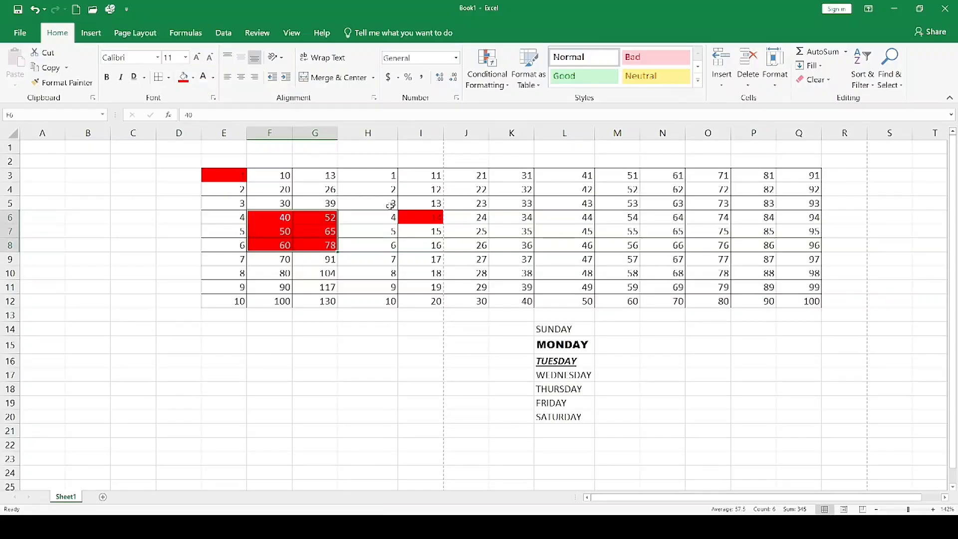
left_click(438, 220)
left_click(203, 77)
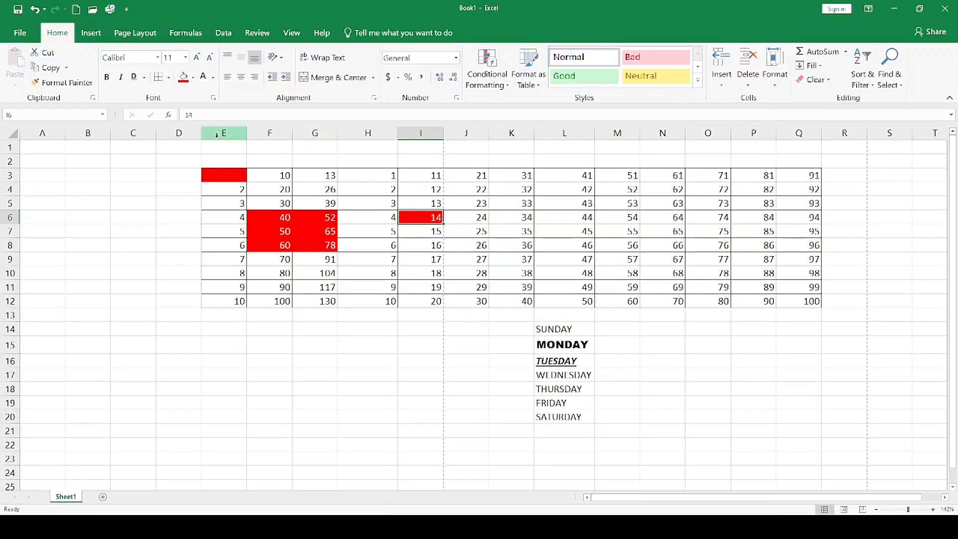
left_click(231, 176)
left_click(203, 78)
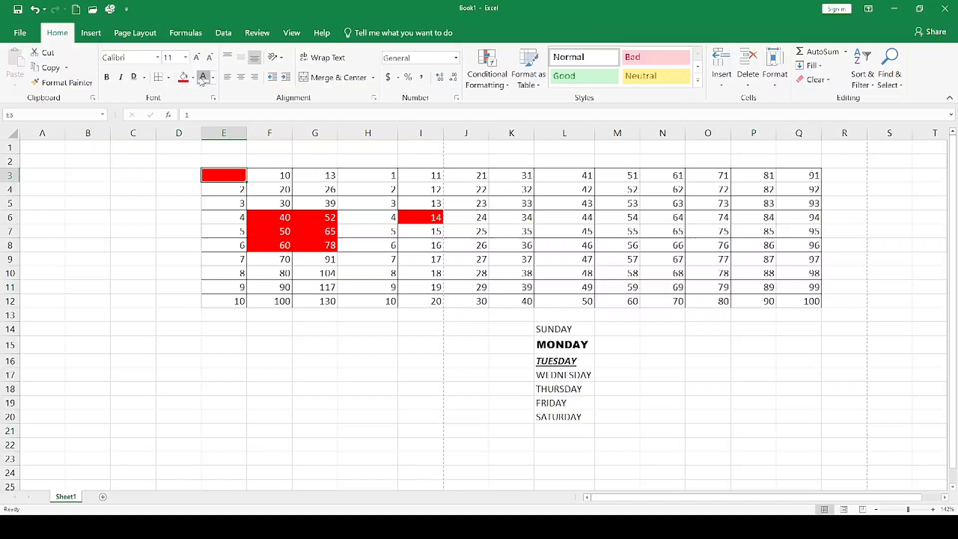
left_click(342, 263)
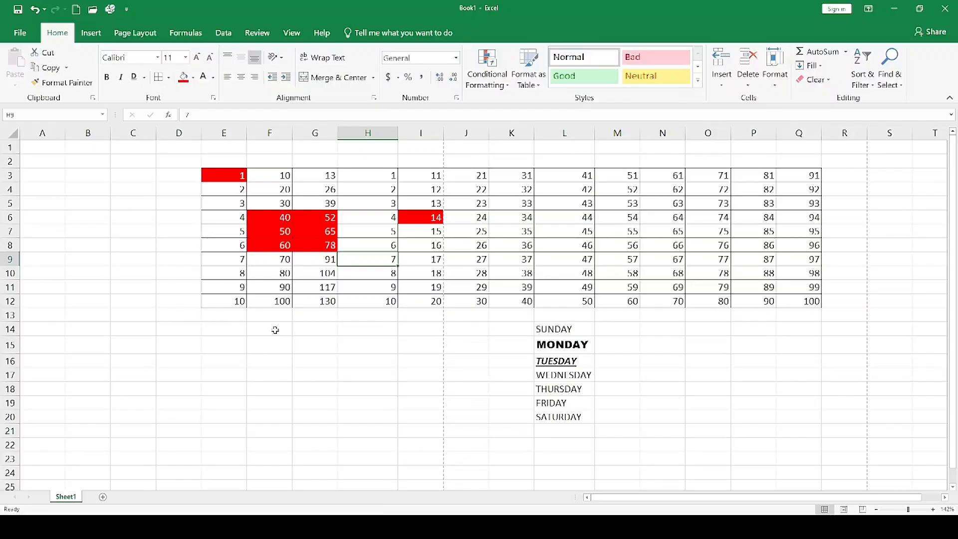
Enter SURYA COMPUTER in cell C15.
left_click(131, 345)
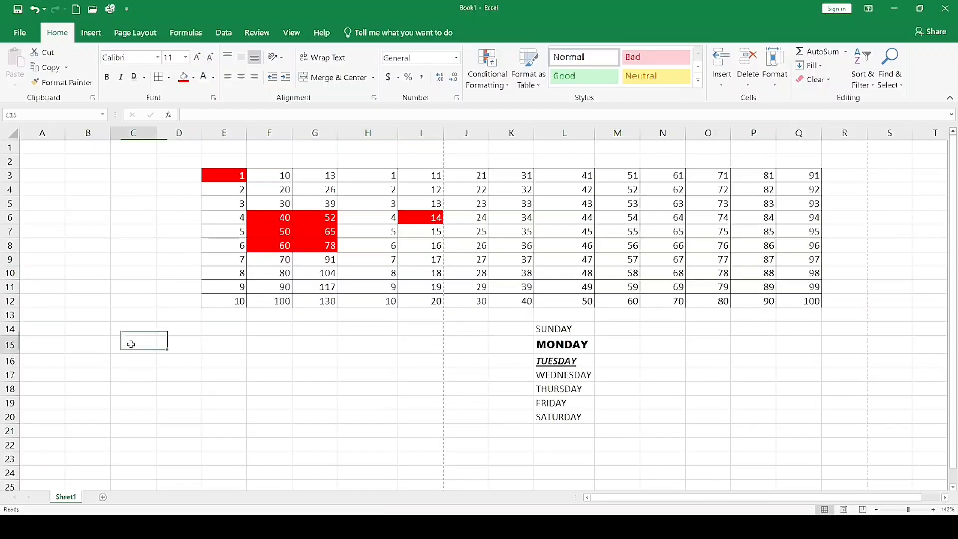
double_click(130, 344)
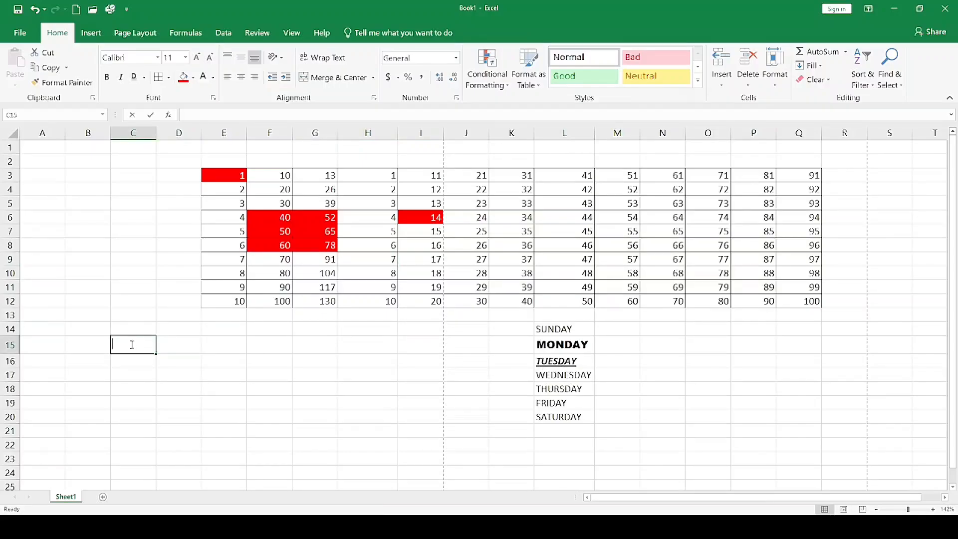
type("as")
key("BackSpace")
key("BackSpace")
type("SURYA")
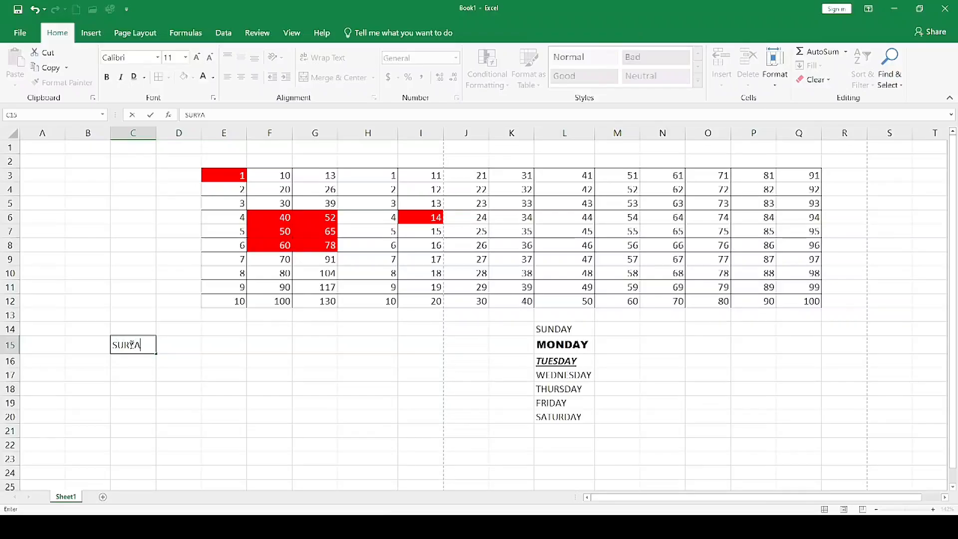
type(" COMPUTER")
left_click(153, 365)
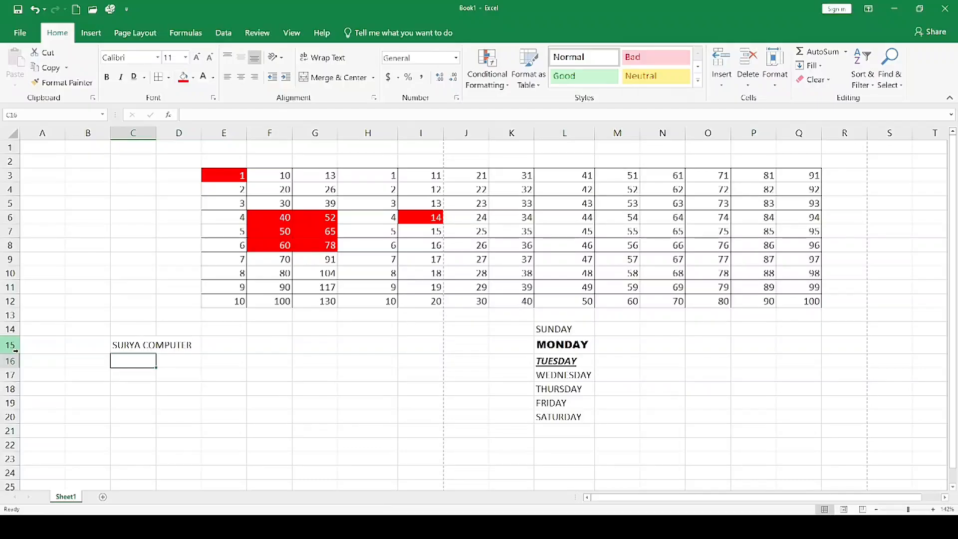
Increase the height of row 15 and autofit column C to the SURYA COMPUTER text.
left_click_drag(17, 354, 31, 384)
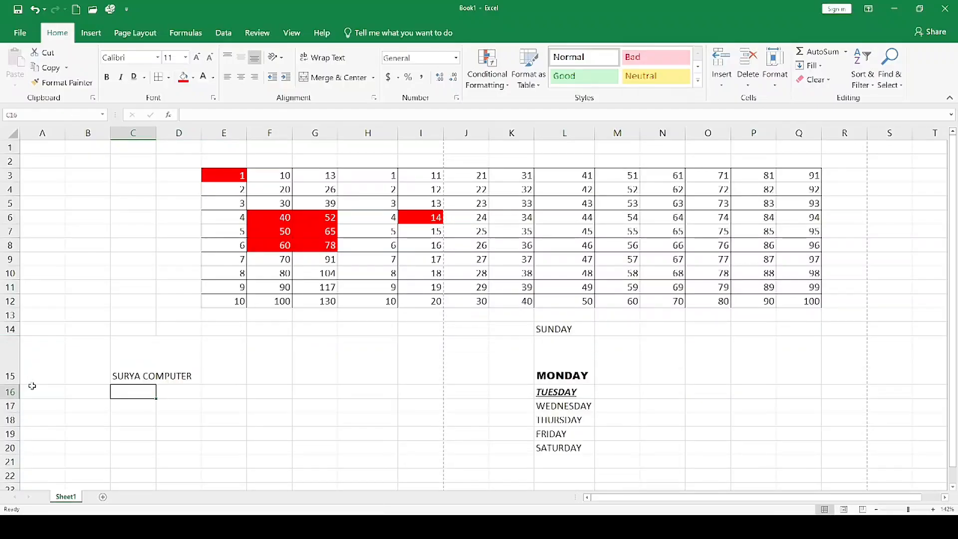
left_click(179, 368)
left_click_drag(144, 366, 184, 374)
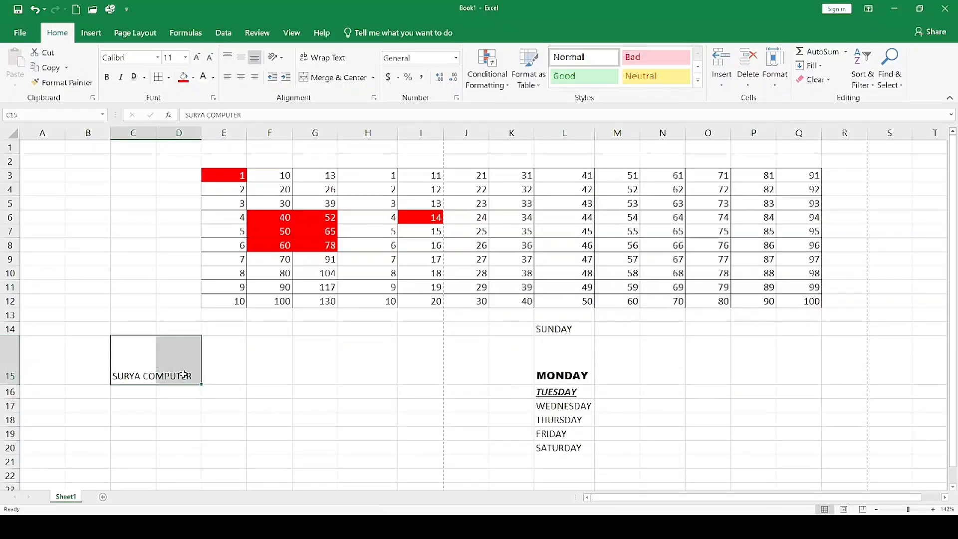
double_click(156, 132)
left_click(173, 354)
left_click(202, 416)
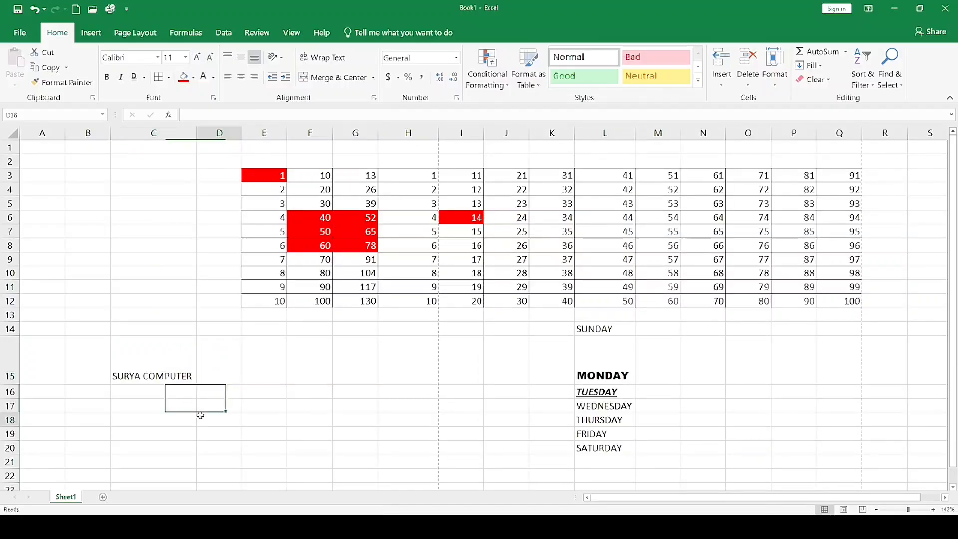
Center the SURYA COMPUTER text in C15 horizontally and align it to the middle vertically.
left_click(144, 360)
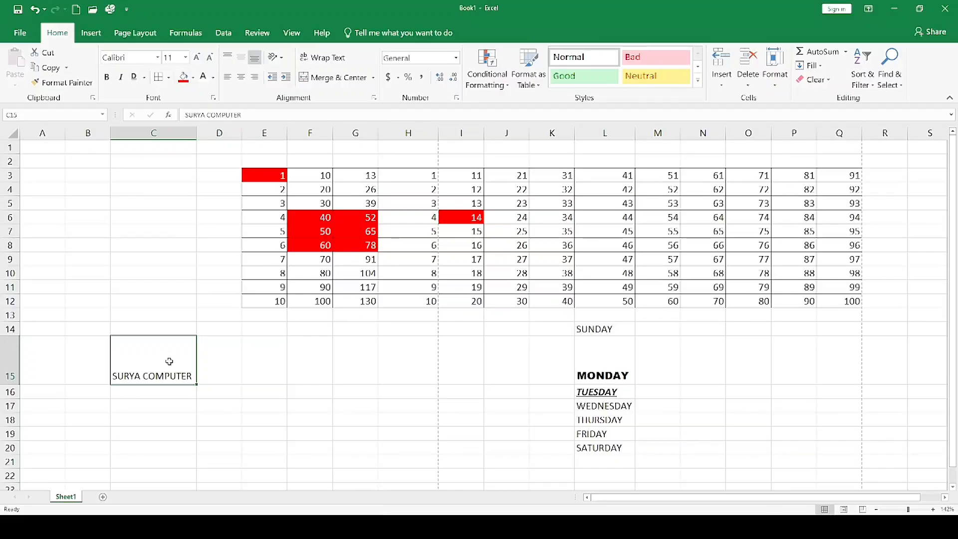
left_click(239, 78)
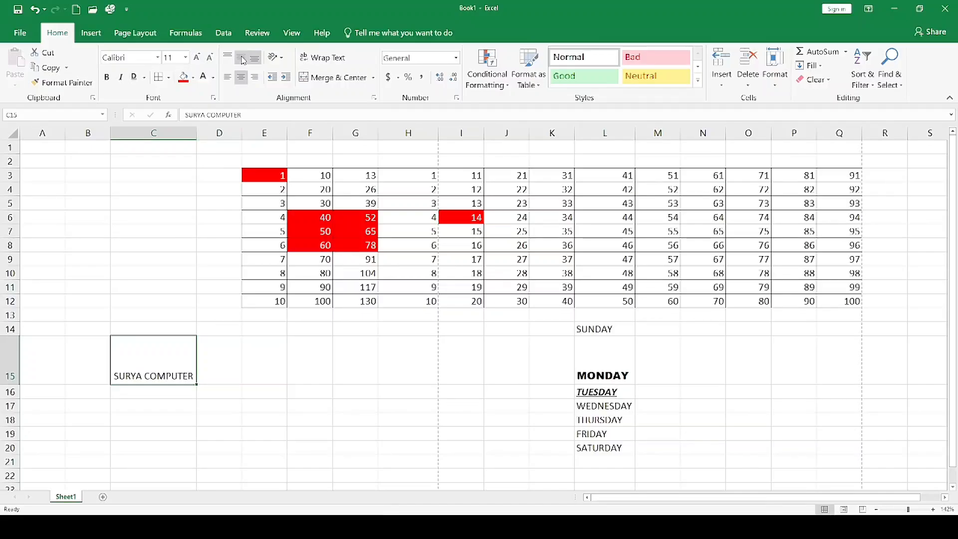
left_click(242, 58)
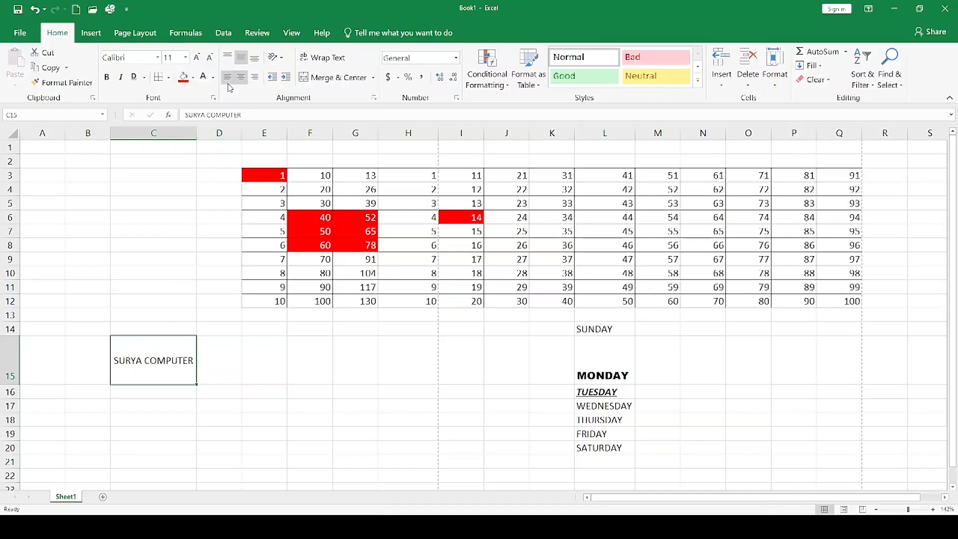
left_click(201, 370)
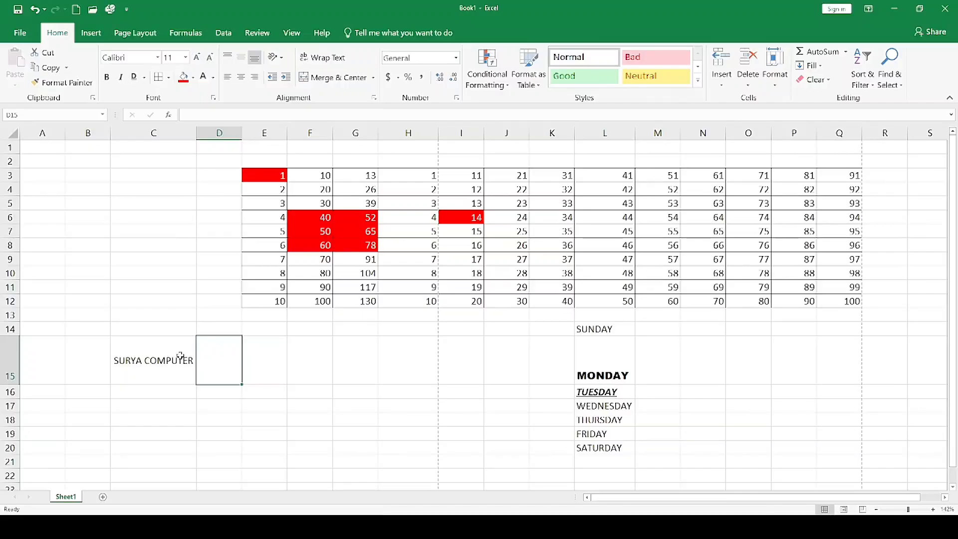
left_click(180, 356)
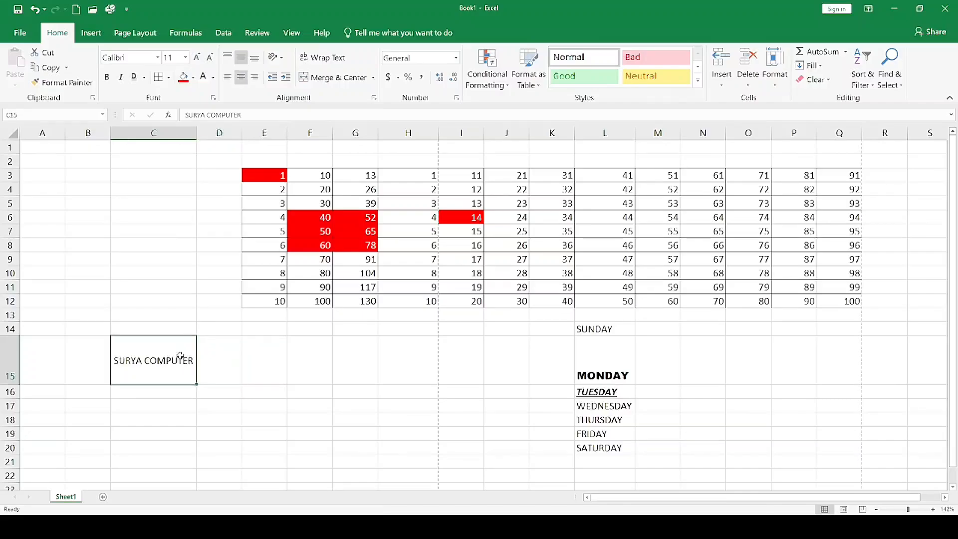
left_click(294, 349)
Try both angled orientations on FRIDAY in L19, set it to Rotate Text Up, and center it horizontally and vertically.
left_click(598, 436)
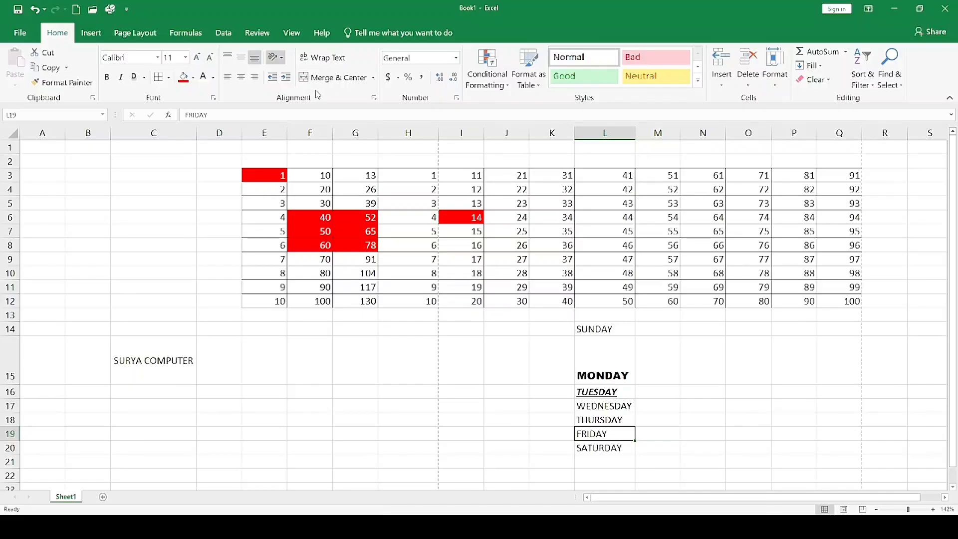
left_click(306, 79)
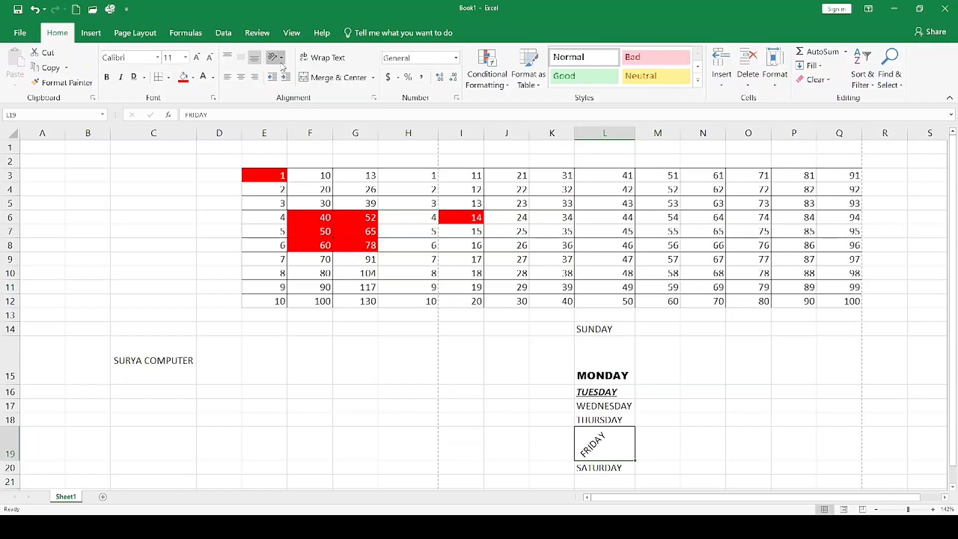
left_click(325, 92)
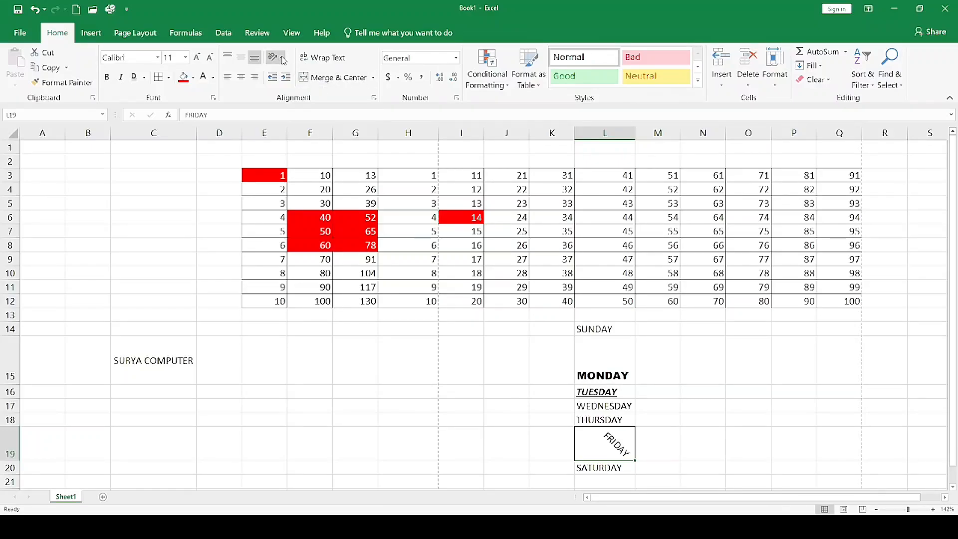
left_click(318, 124)
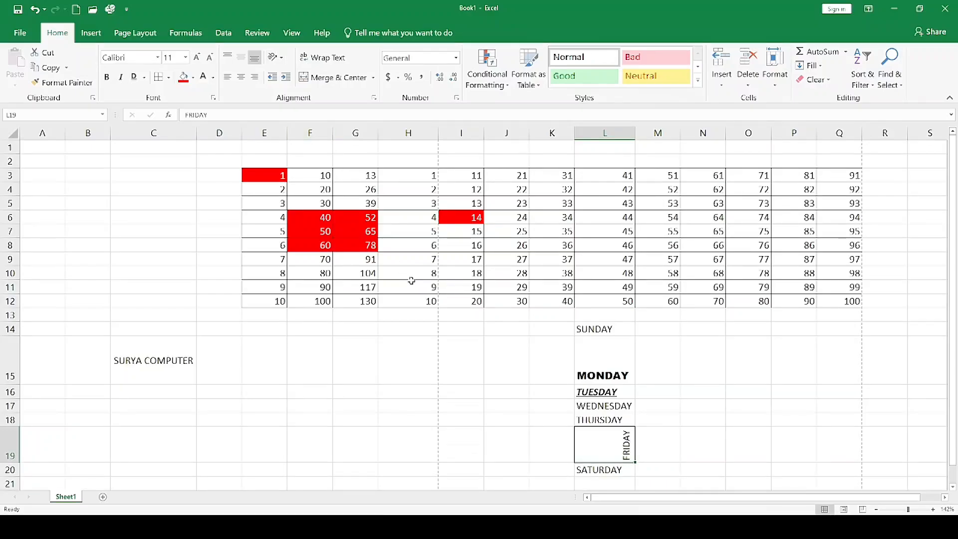
left_click(241, 77)
left_click(241, 57)
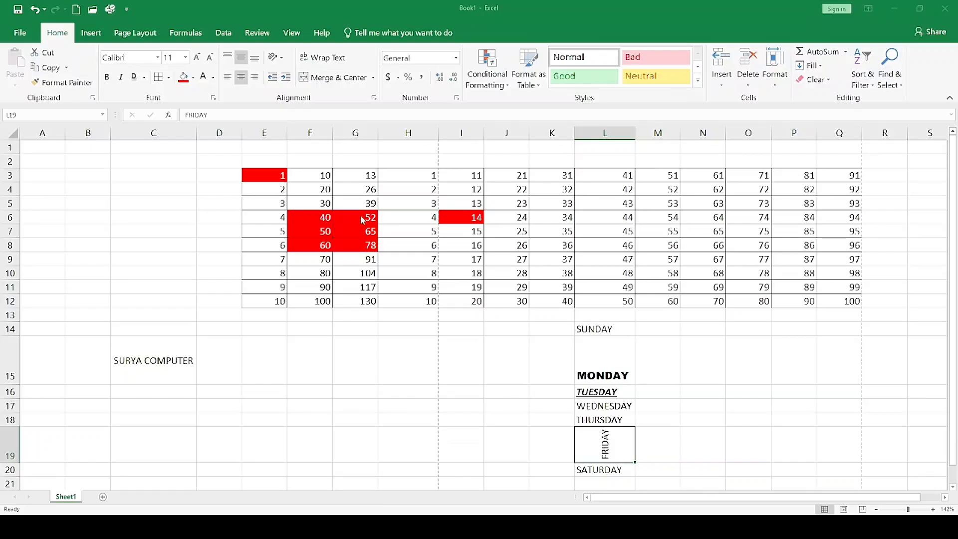
Tilt the FRIDAY text in L19 diagonally downward with a custom orientation angle.
left_click(313, 347)
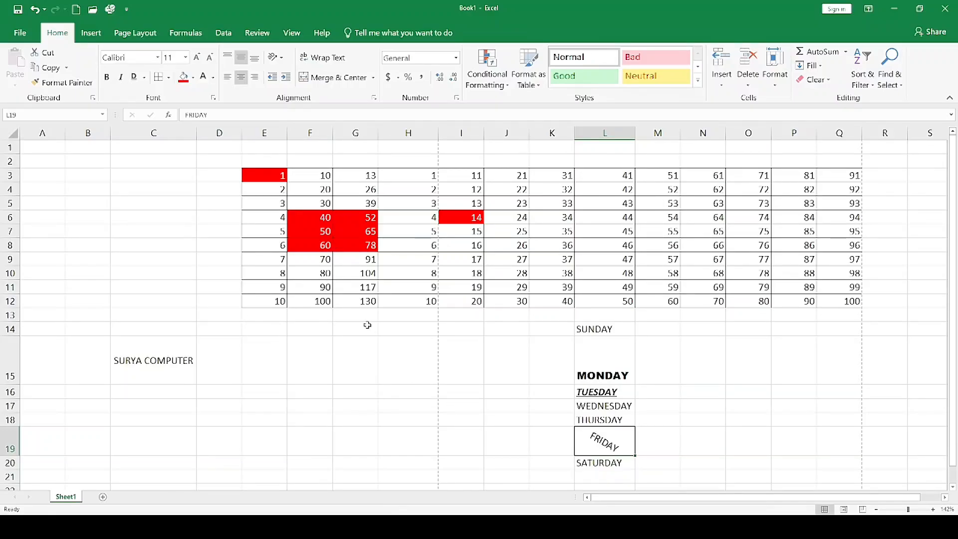
left_click(301, 413)
Enter SURYA COMPUTER CLASSES in cell C17 and wrap its text within the cell.
left_click(176, 402)
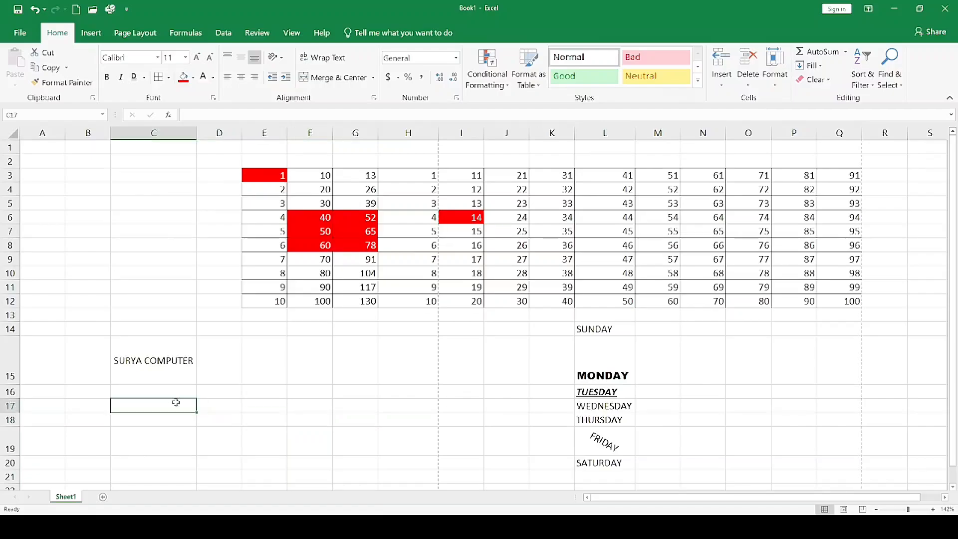
type("SU")
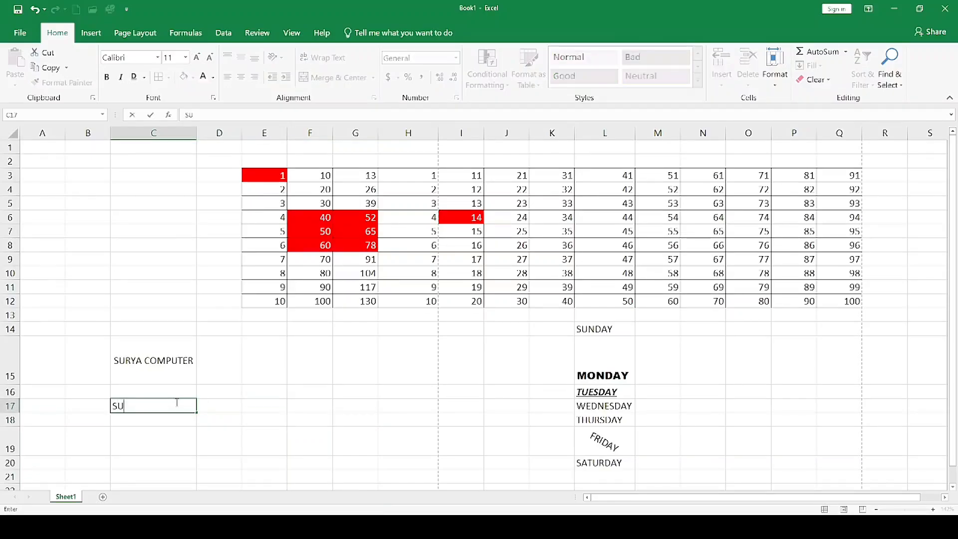
type("RYA COMPUT")
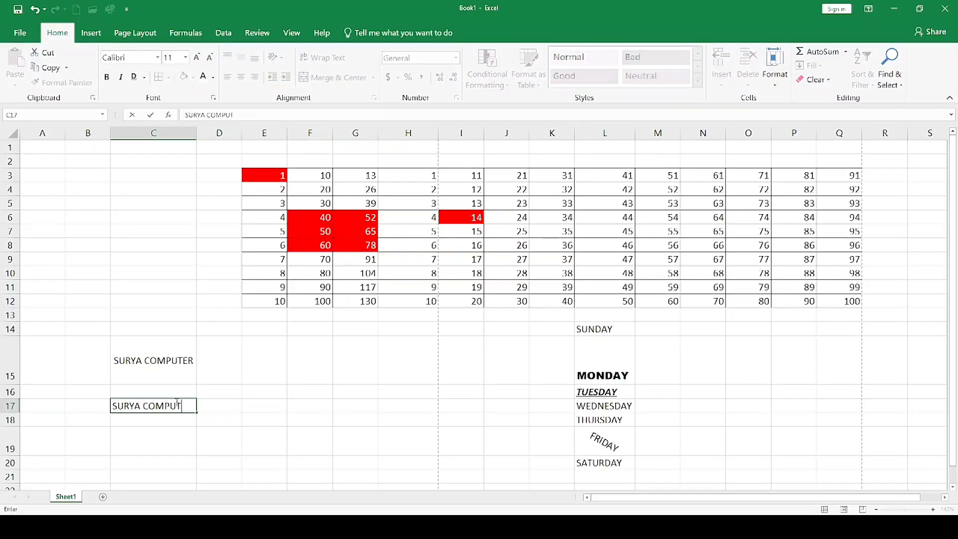
type("ER CLASSES")
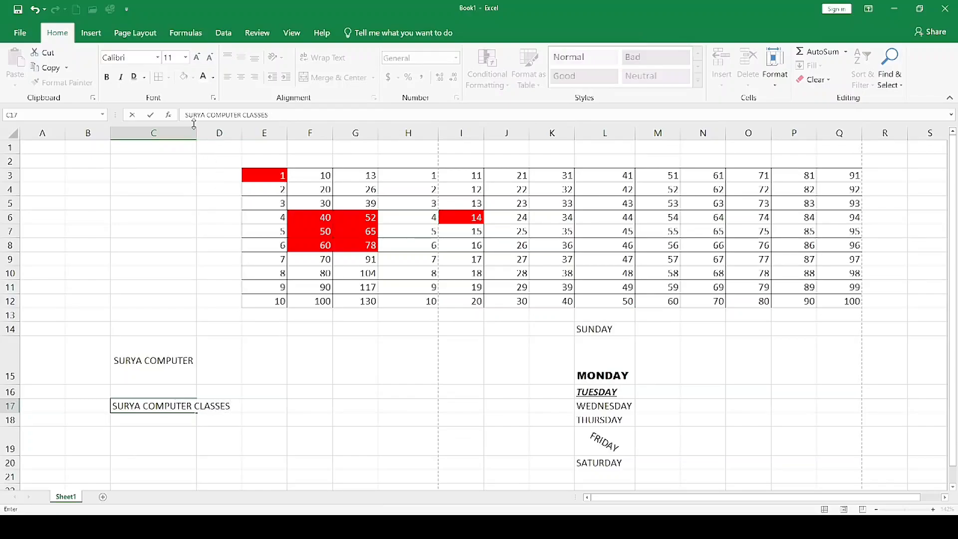
left_click(179, 406)
left_click(203, 419)
left_click(172, 407)
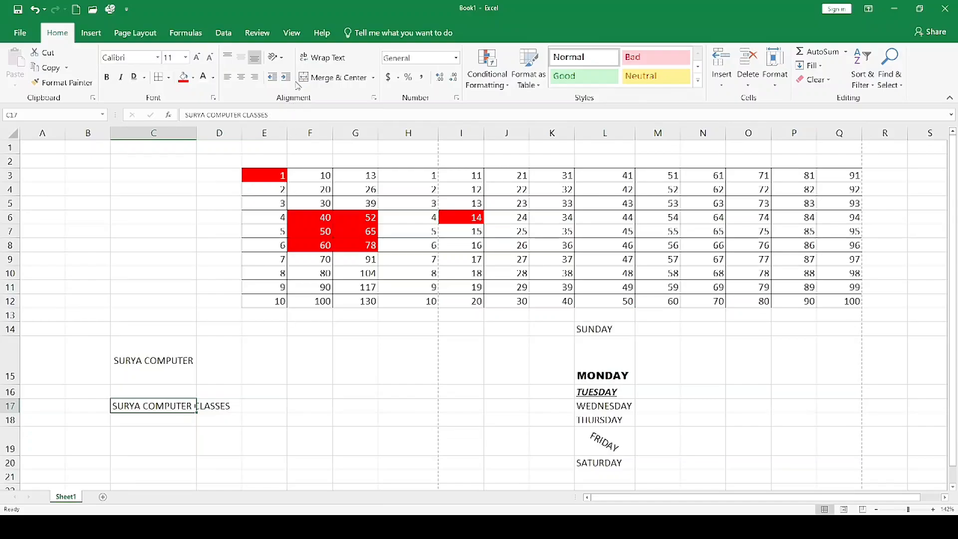
left_click(320, 64)
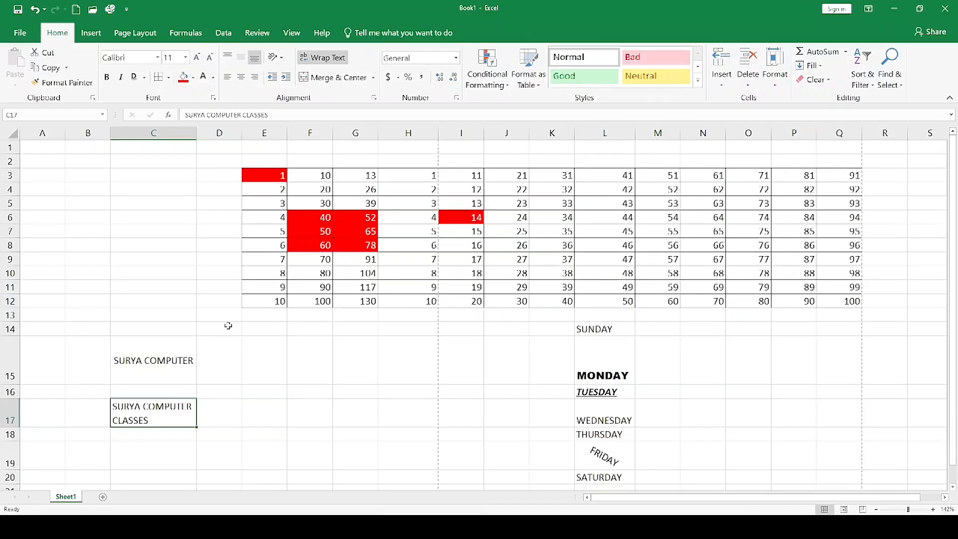
Enter the teacher's name in cell B6 and wrap its text within the cell.
left_click(103, 215)
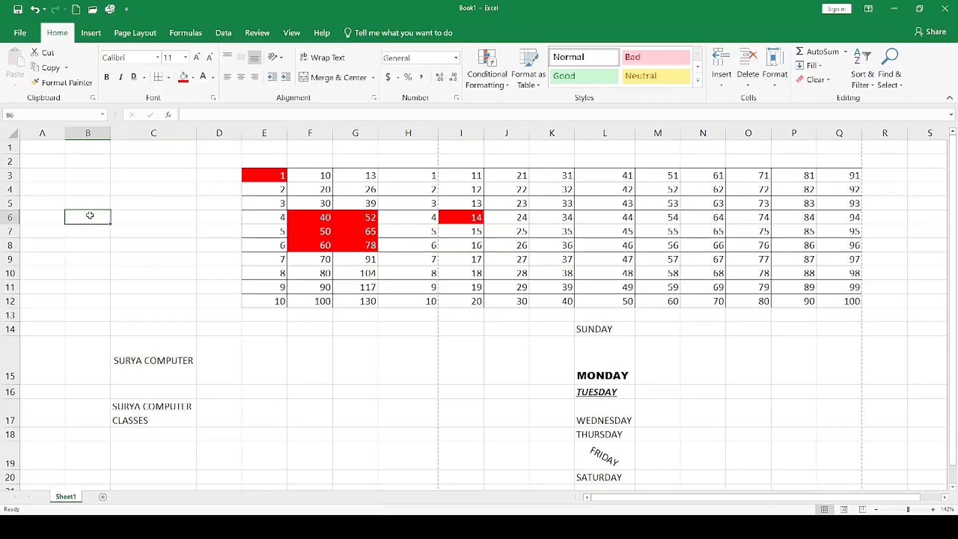
type("CHANDAN SIR")
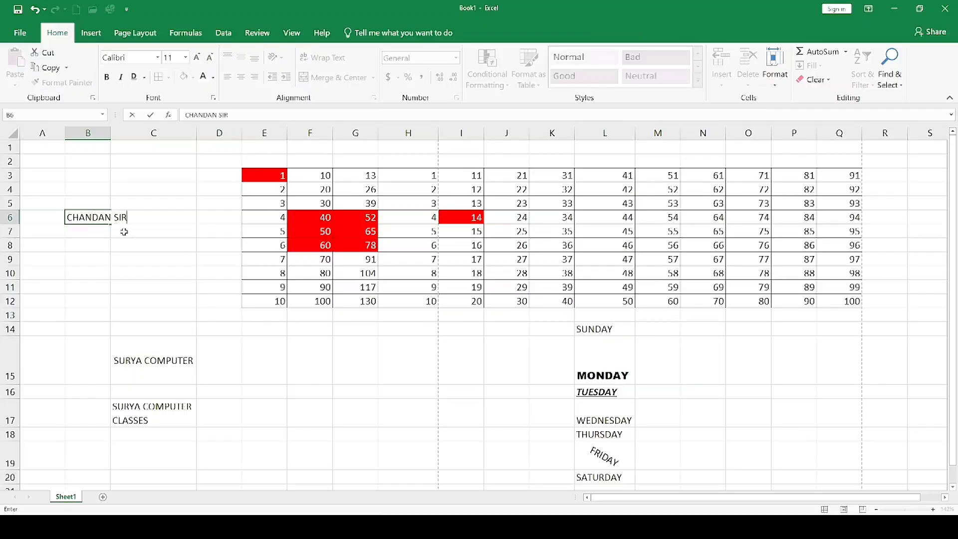
left_click(100, 231)
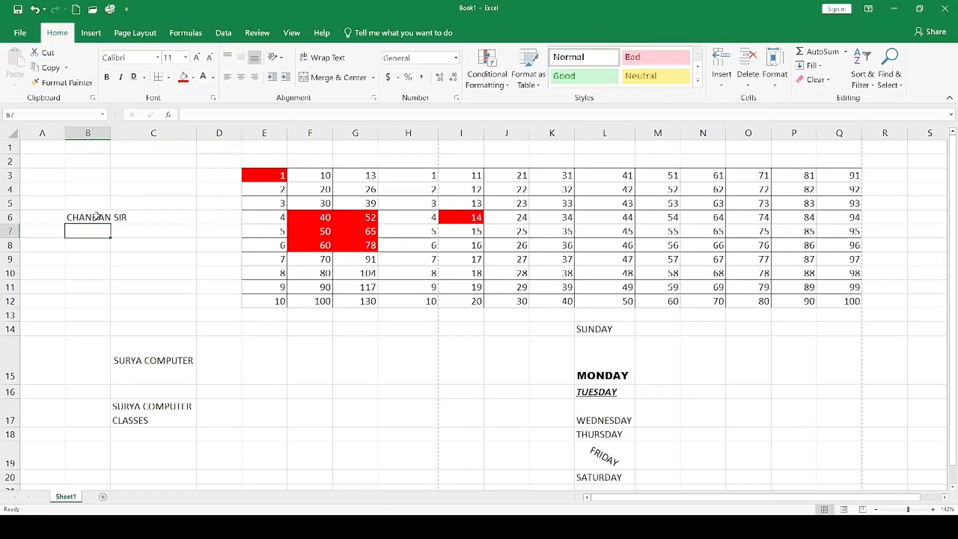
left_click(97, 215)
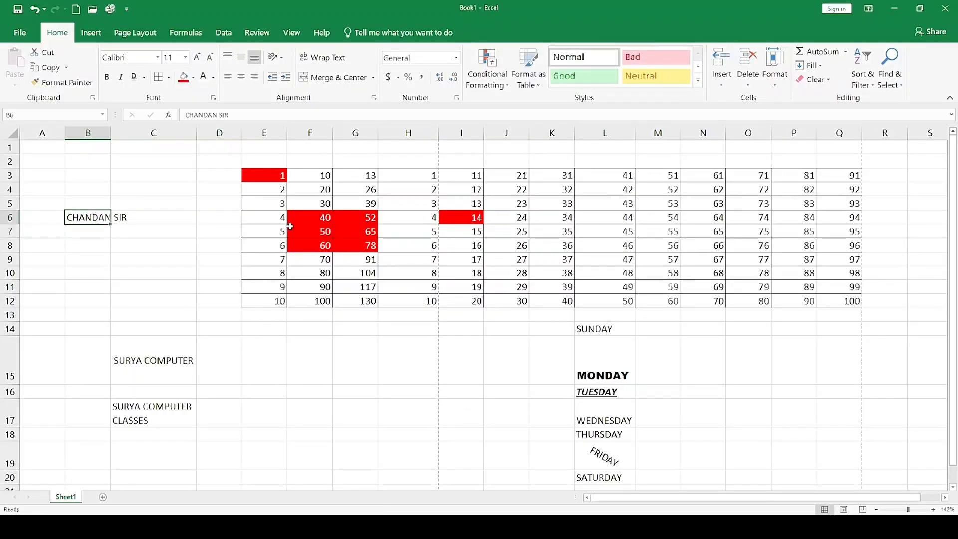
left_click(337, 61)
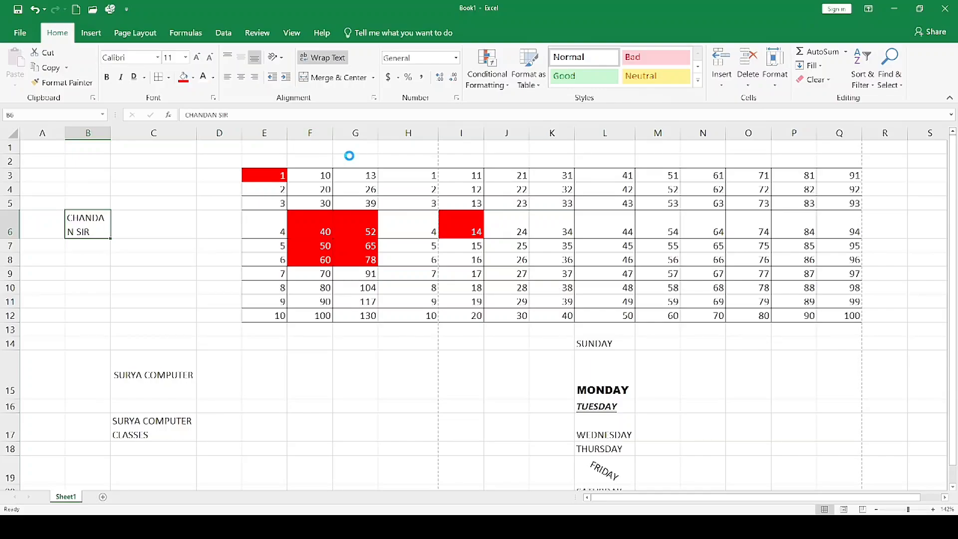
Undo the wrapped text entries in B6 and C17 and the custom tilt of FRIDAY.
key("ctrl+z")
key("ctrl+z")
key("ctrl+z")
key("ctrl+z")
key("ctrl+z")
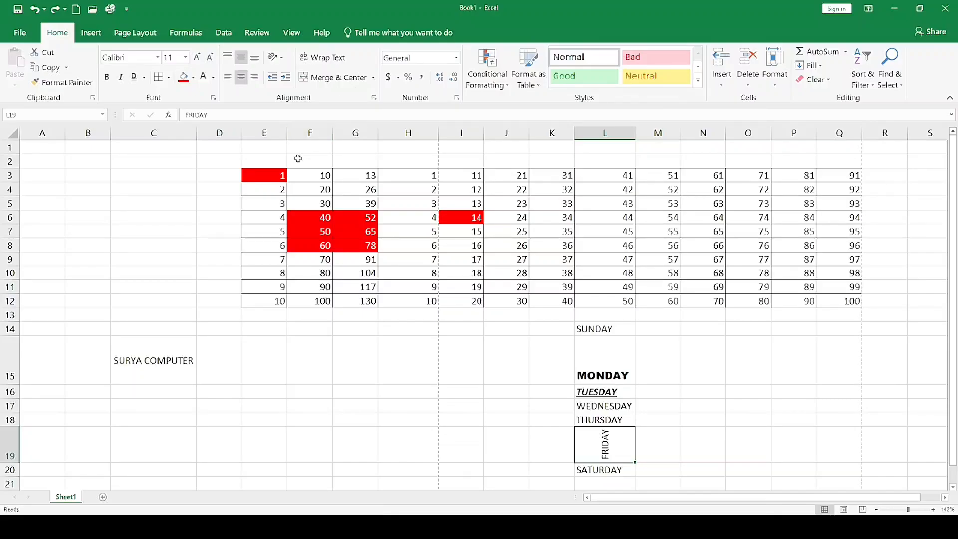
Merge and center the empty cells B5:C6 into one cell.
left_click_drag(71, 200, 154, 227)
left_click(150, 274)
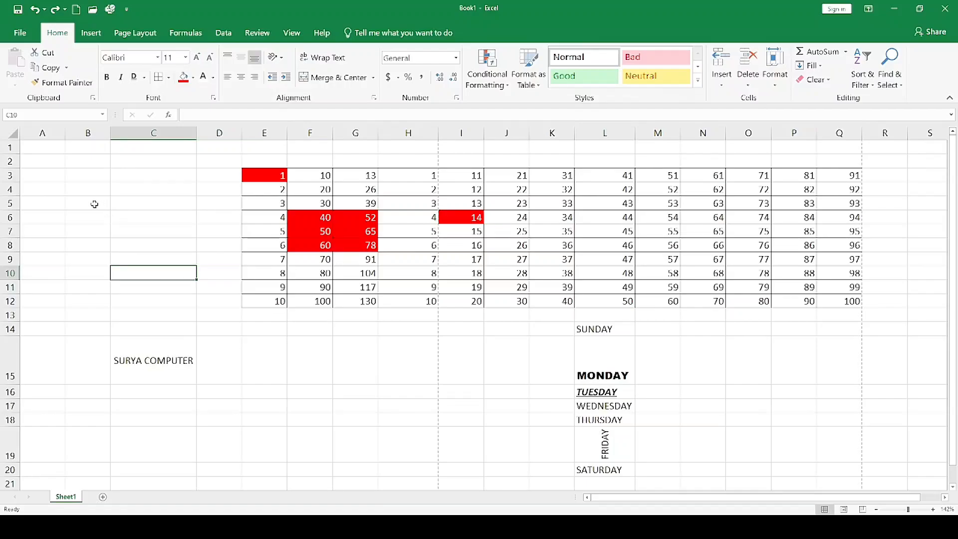
left_click_drag(91, 204, 144, 213)
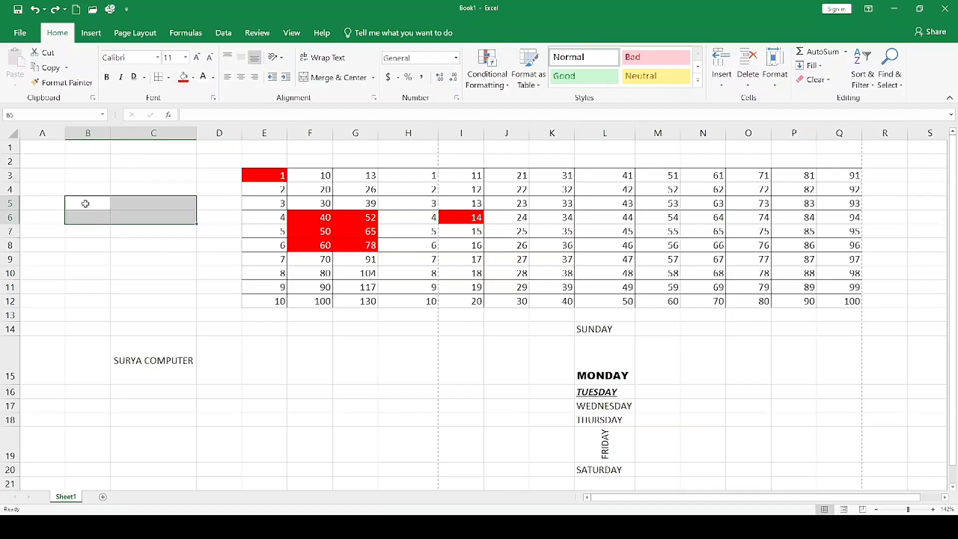
left_click_drag(83, 204, 151, 211)
left_click(334, 77)
left_click(165, 272)
left_click(129, 207)
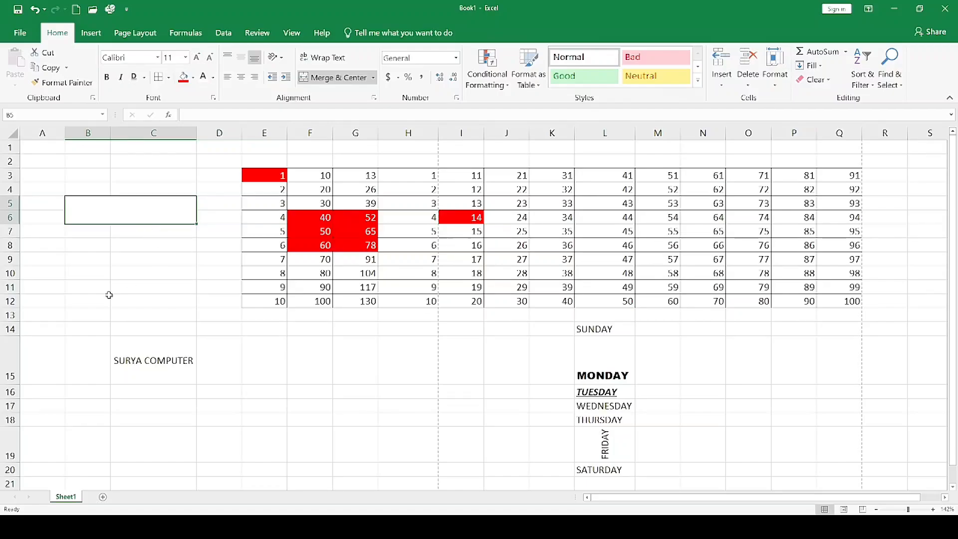
Merge the empty cells B8:C12 across, so each row becomes its own merged cell.
left_click(96, 249)
left_click_drag(96, 250, 150, 257)
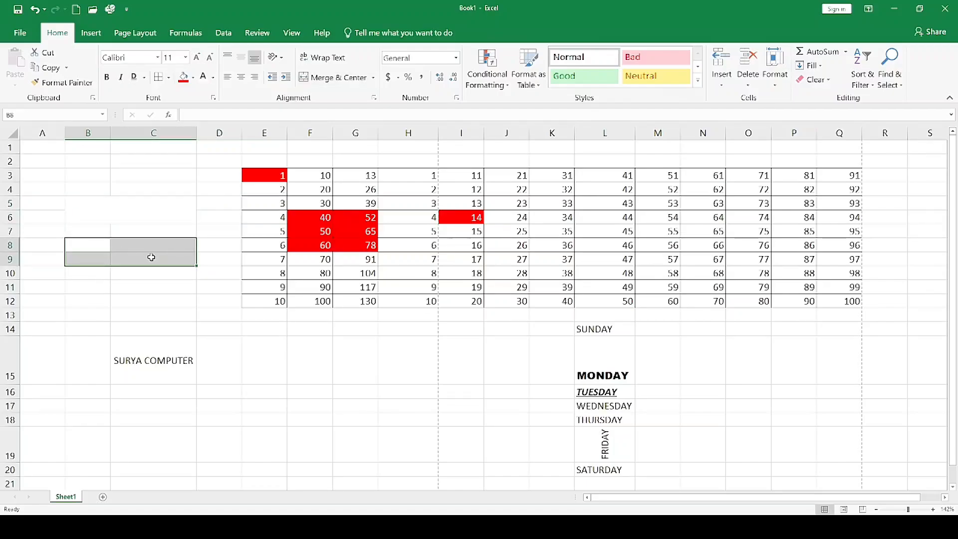
left_click_drag(88, 251, 145, 300)
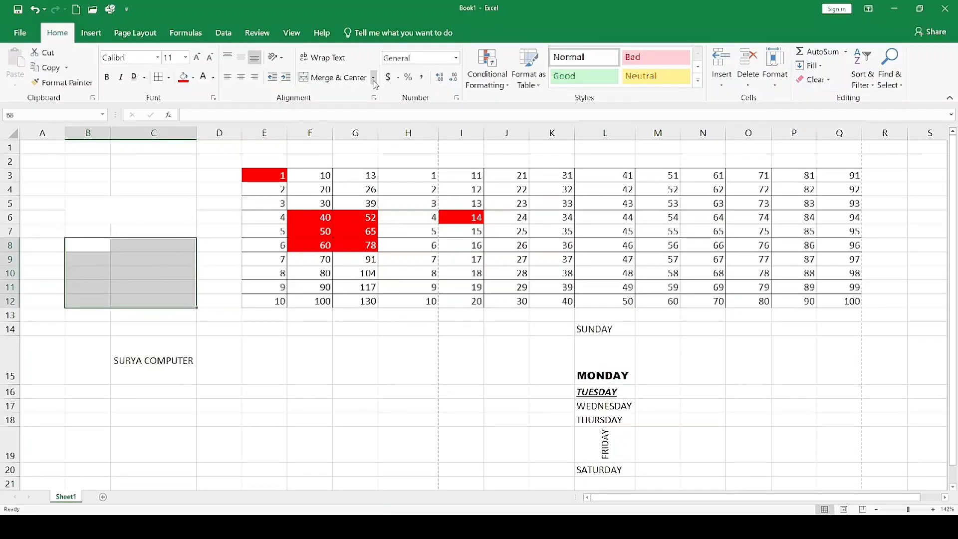
left_click(341, 112)
left_click(167, 259)
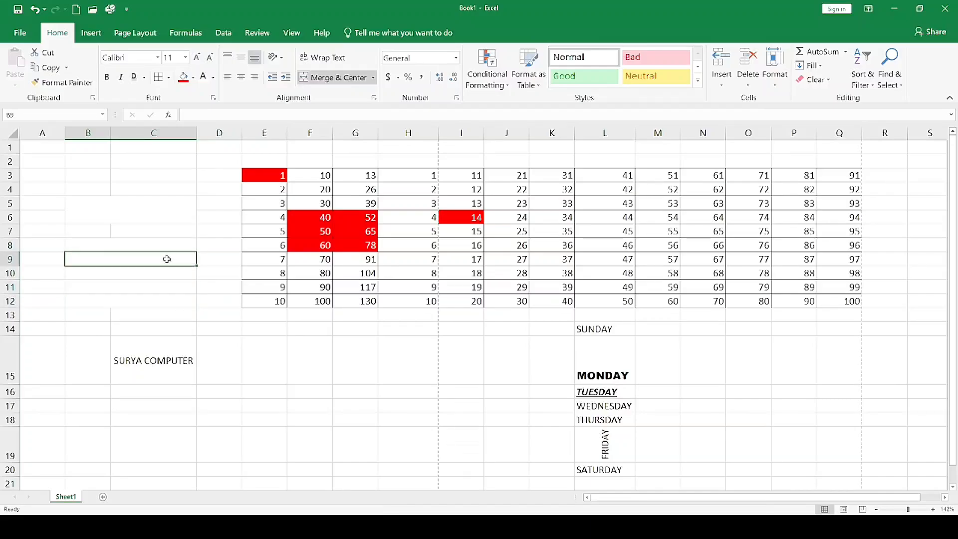
Select the merged rows within B8:C12 one at a time to examine how Merge Across grouped the cells.
left_click(153, 245)
left_click(150, 259)
left_click(150, 273)
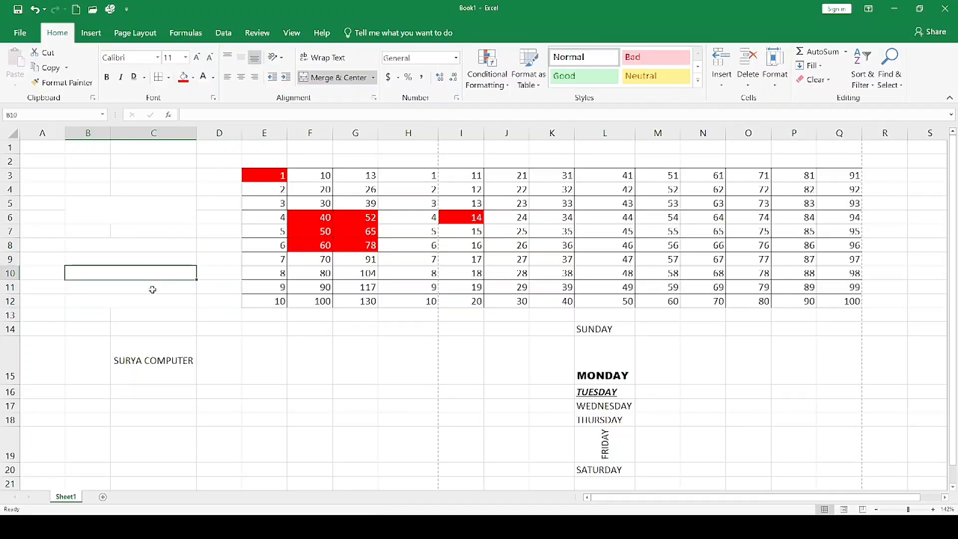
left_click(152, 287)
left_click(153, 301)
left_click(150, 288)
left_click(151, 273)
left_click(154, 260)
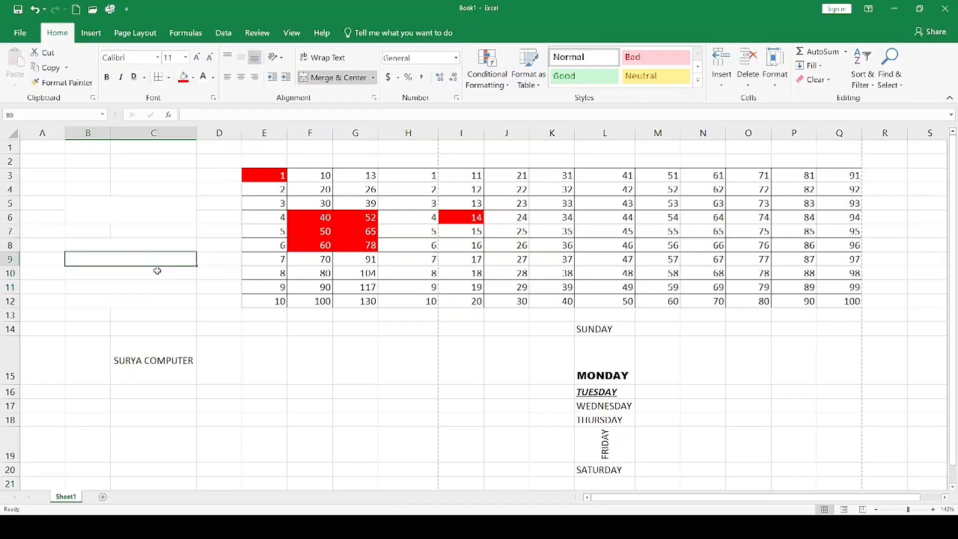
left_click(159, 274)
Enter SURYA COMPUTER CLASSES in cell E23.
scroll(404, 383, "down", 5)
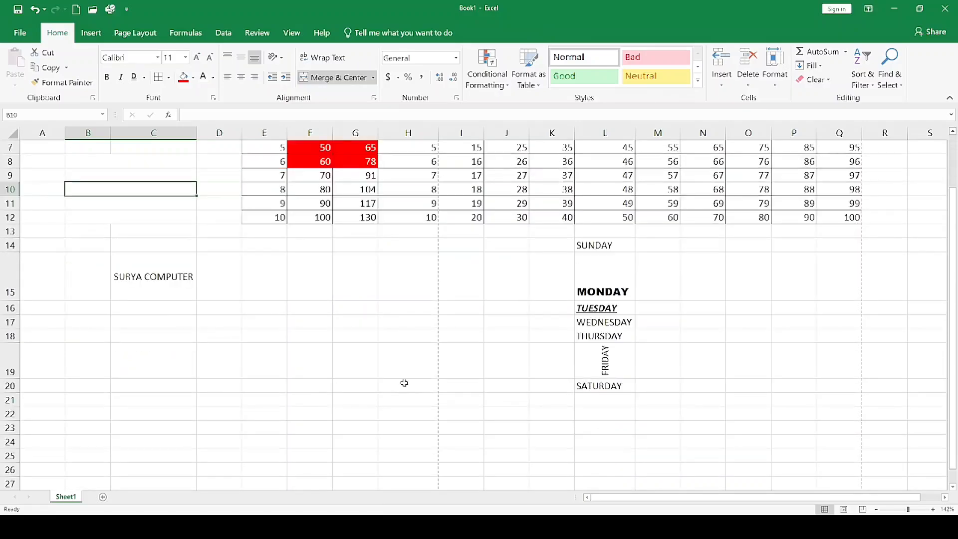
left_click(178, 272)
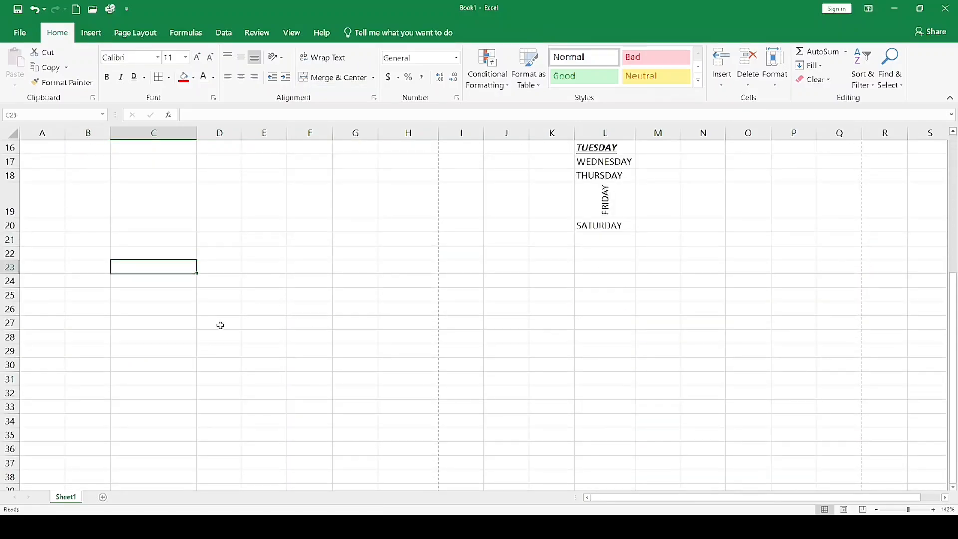
left_click(278, 267)
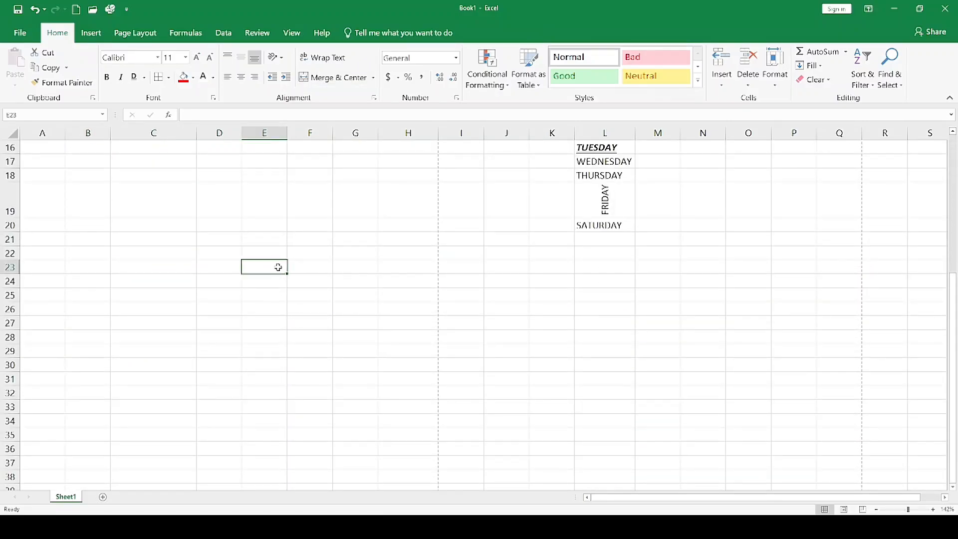
type("SURYA ")
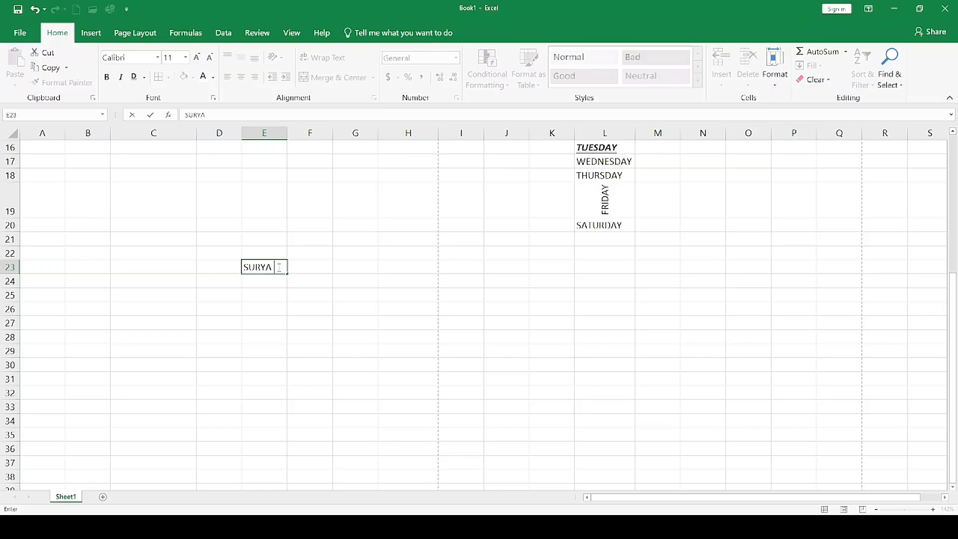
type("COMPUTER CL")
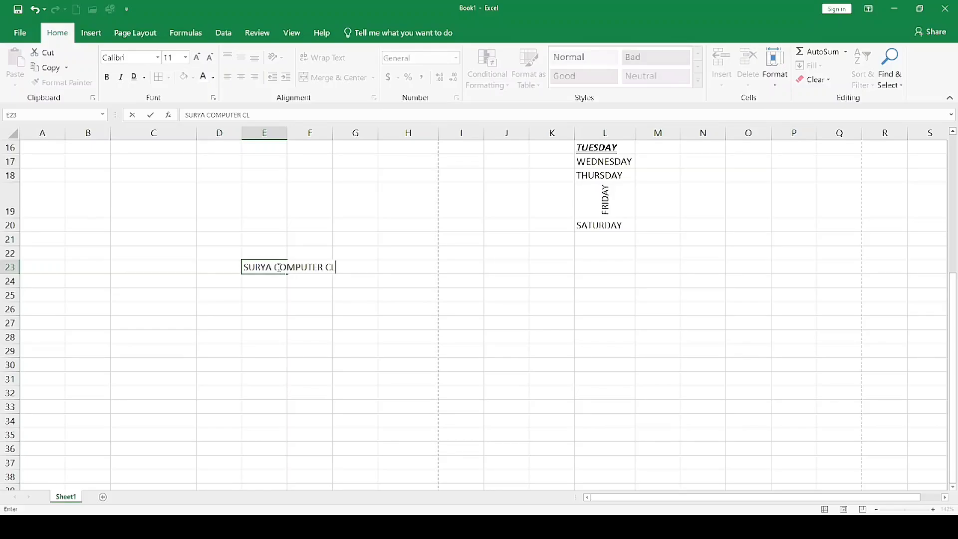
type("ASSES")
left_click(343, 296)
Apply Merge Across to cells E23:I23 containing SURYA COMPUTER CLASSES, and undo that merge.
left_click_drag(268, 270, 347, 267)
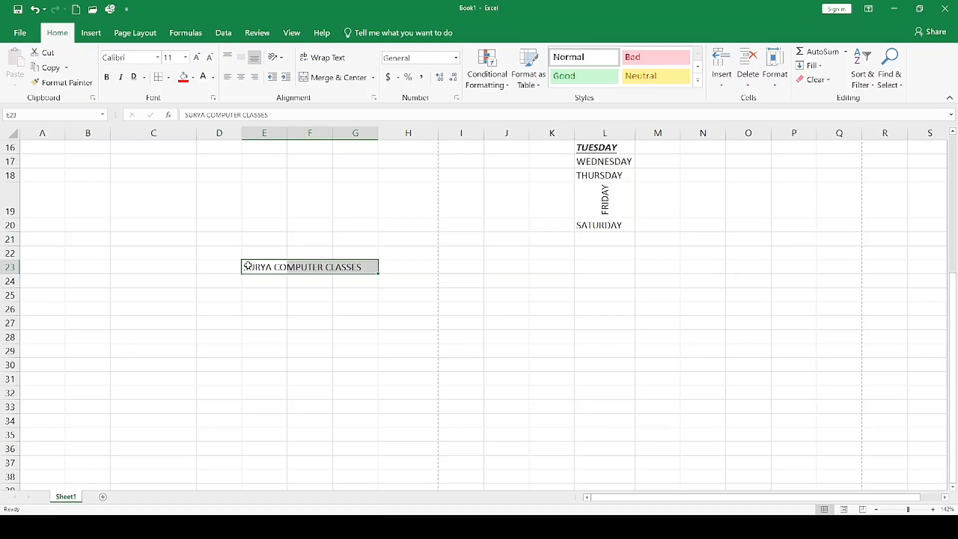
left_click(290, 290)
left_click_drag(259, 267, 447, 263)
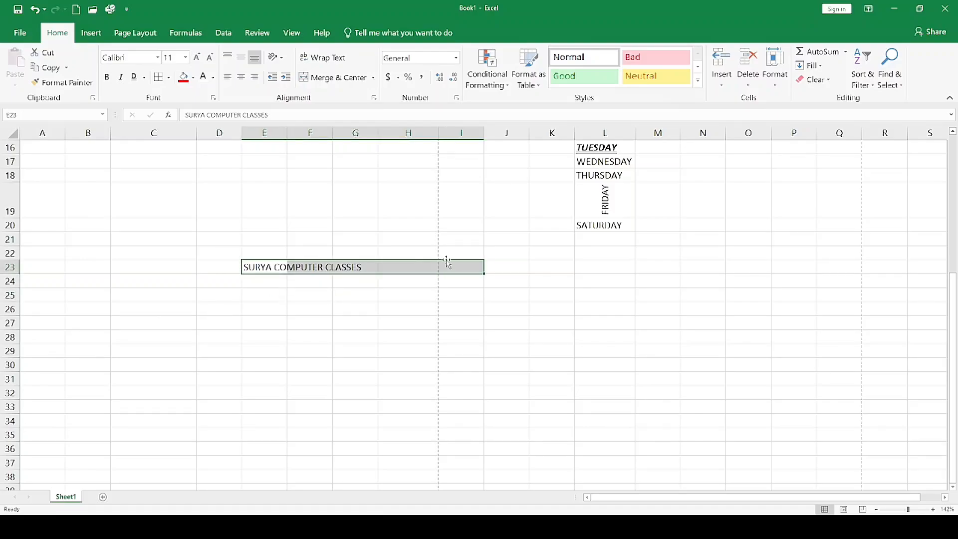
left_click(345, 115)
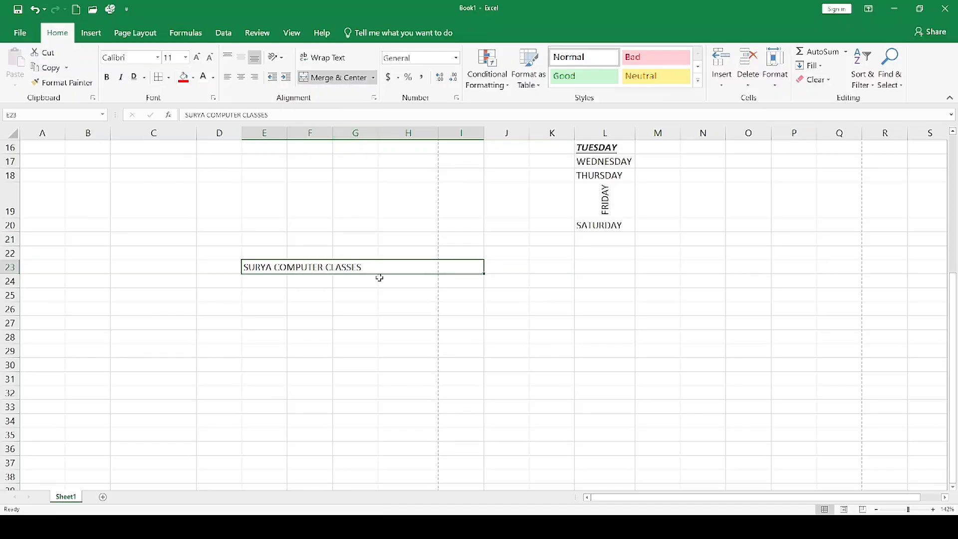
left_click(386, 310)
left_click(320, 267)
key("ctrl+z")
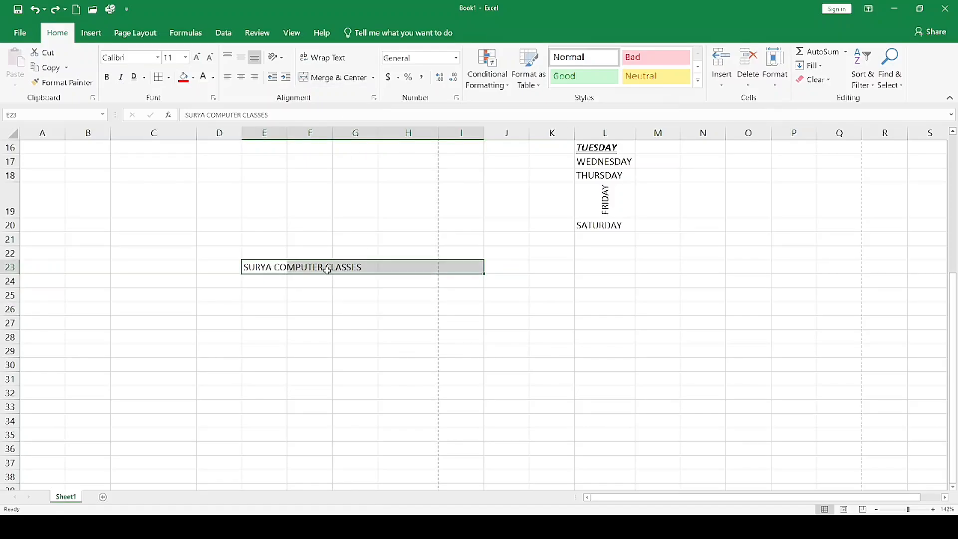
Merge and center cells E23:I23, and unmerge them again while keeping the center alignment.
left_click(349, 78)
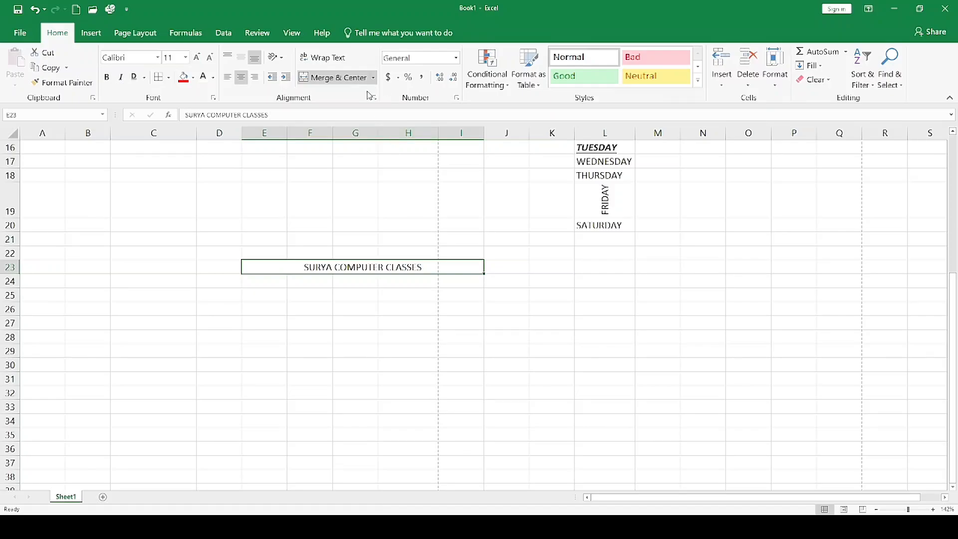
key("ctrl+z")
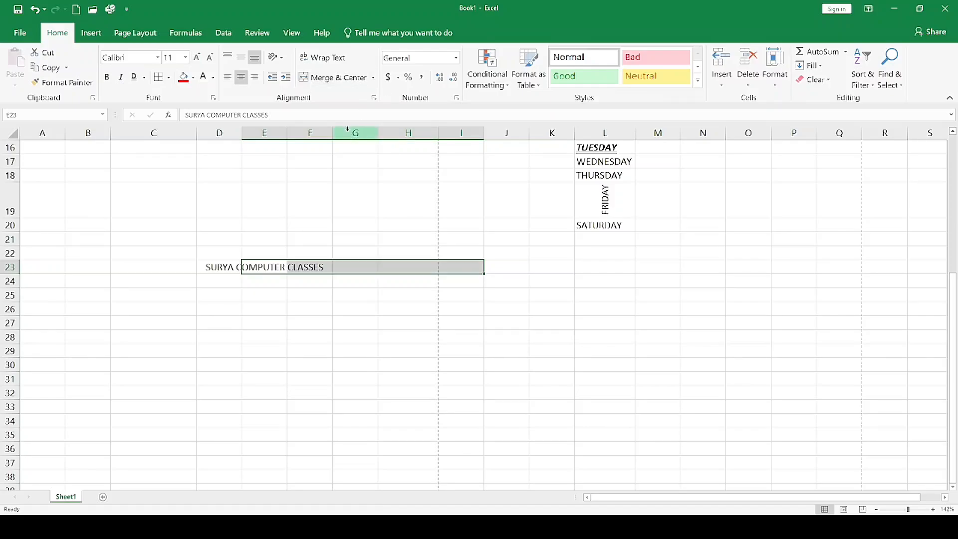
left_click(360, 341)
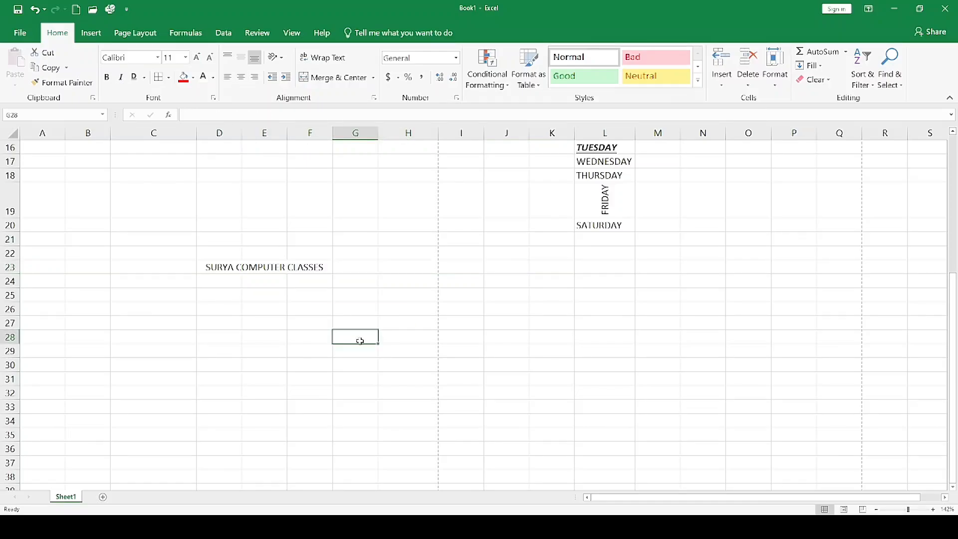